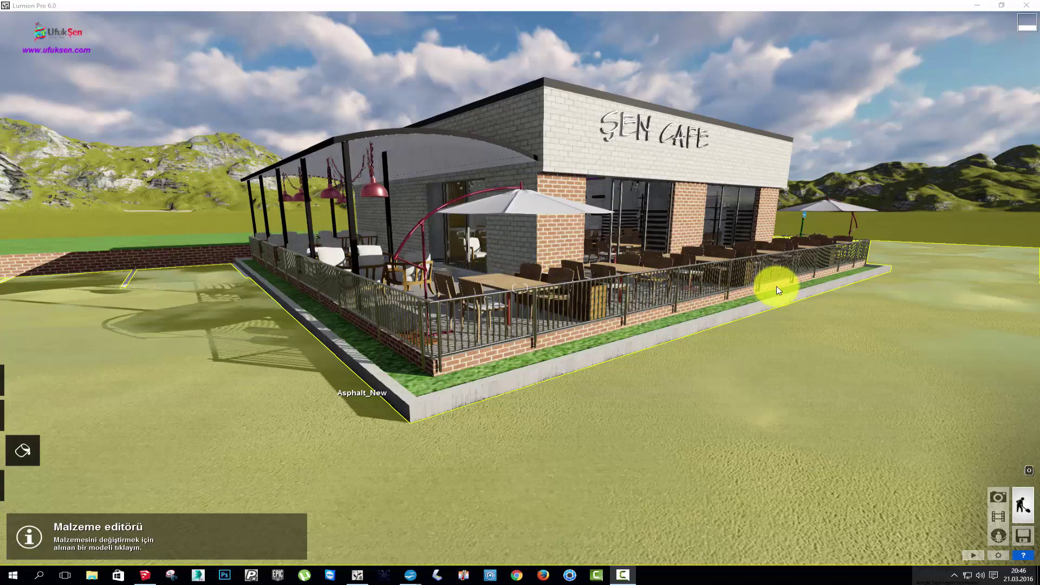
Orbit around the Şen Cafe model and switch to object placement mode
scroll(775, 290, "up", 5)
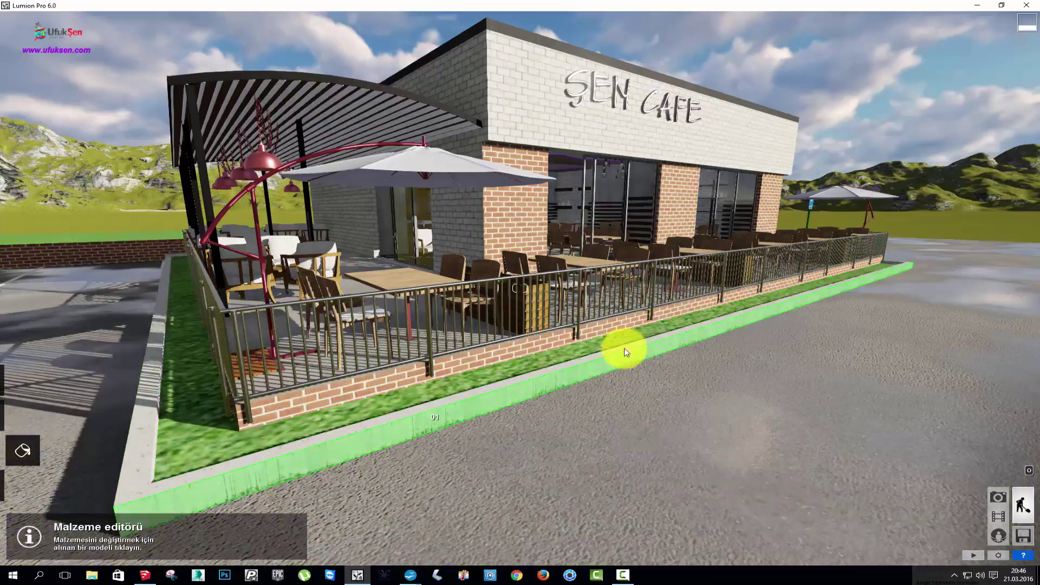
right_click_drag(626, 352, 726, 352)
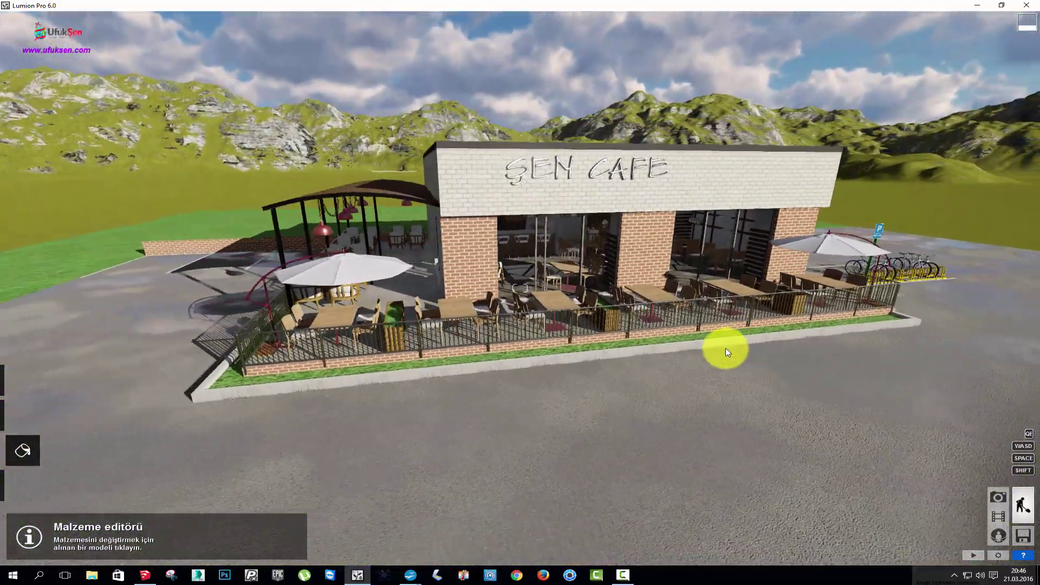
left_click(23, 485)
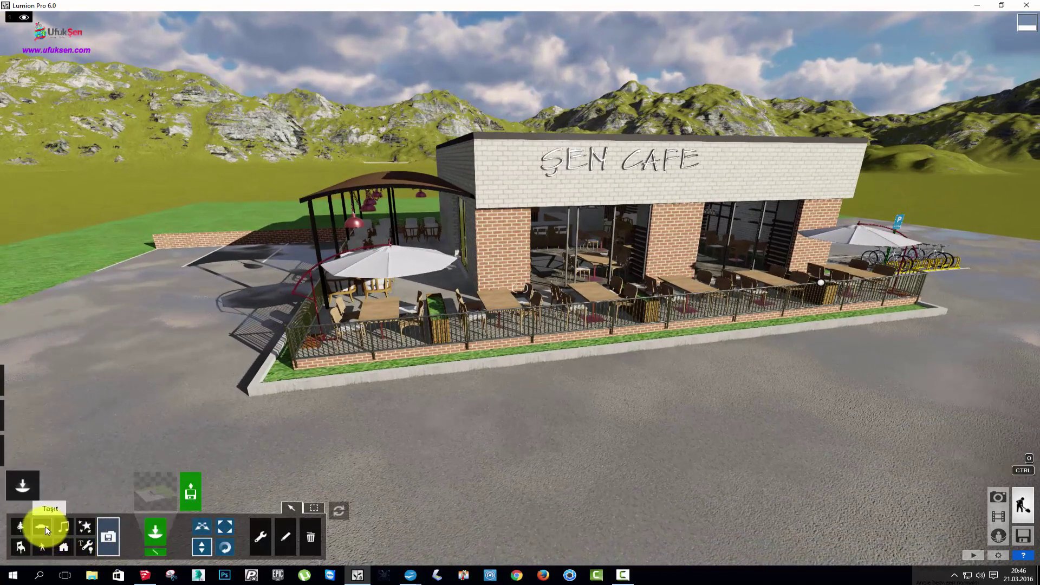
Turn on line placement and pick African Daisy from the Nature library's Flowers tab
left_click(153, 553)
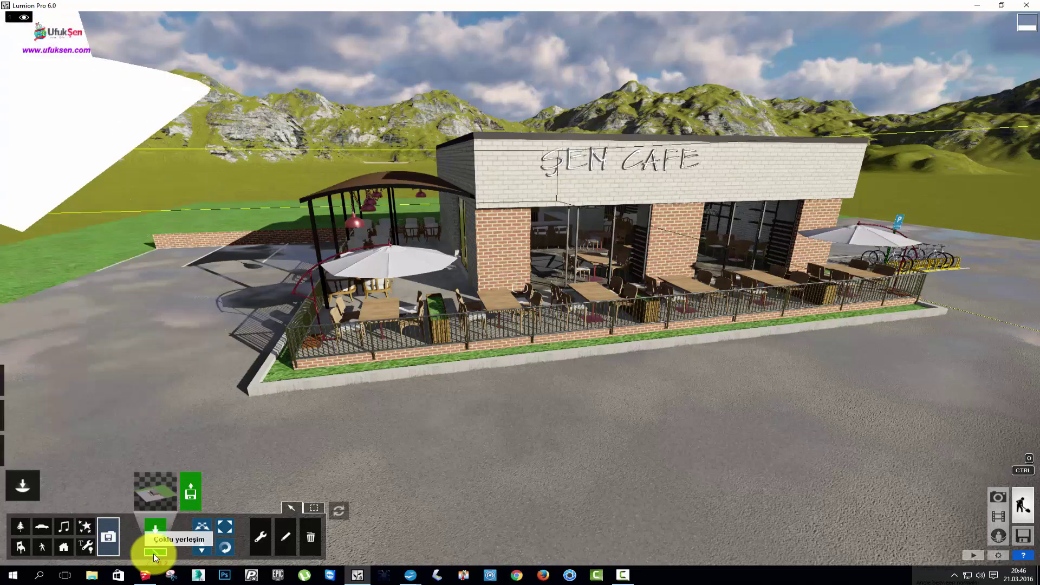
left_click(20, 525)
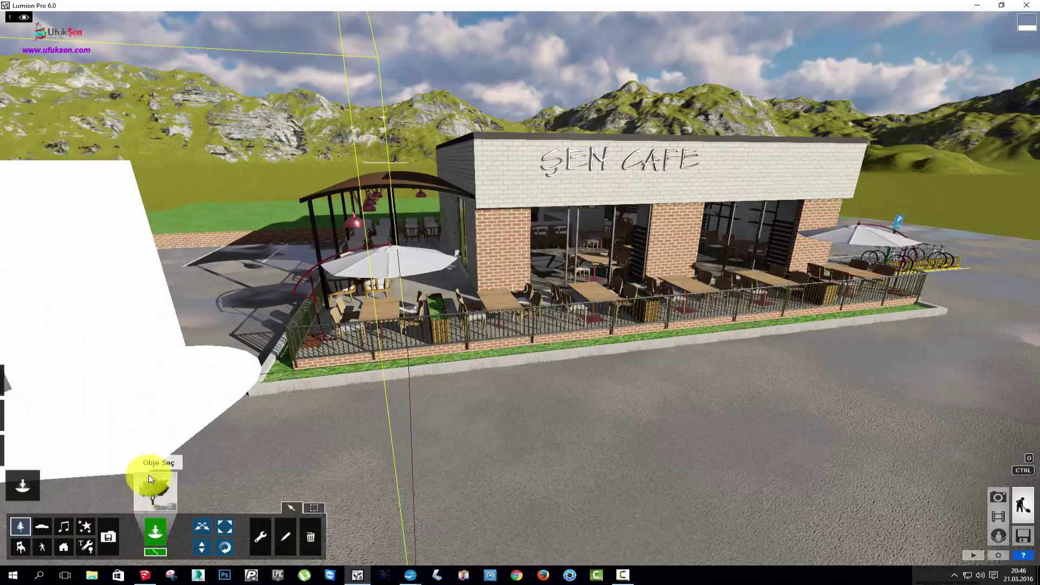
left_click(144, 500)
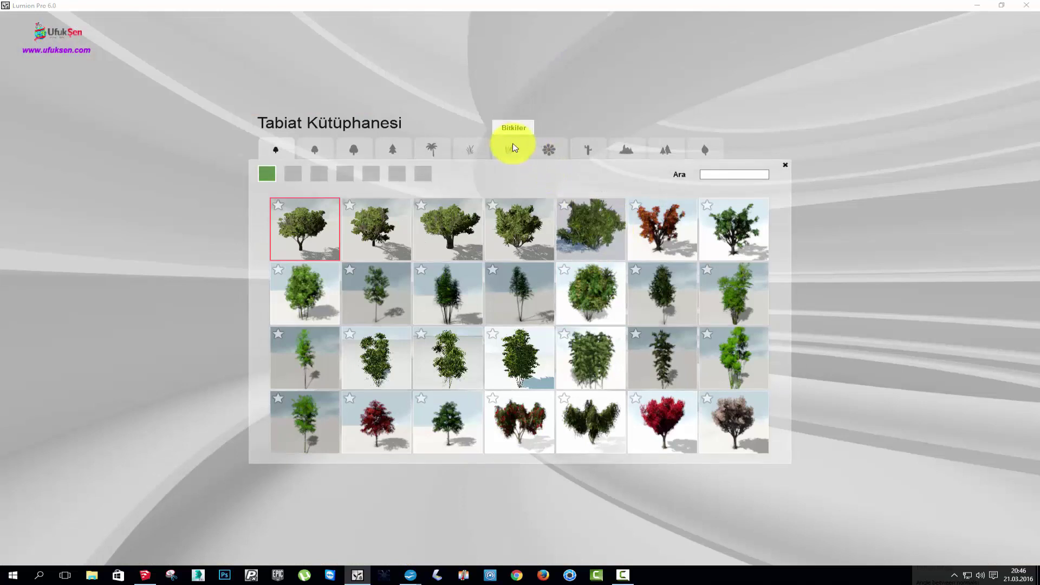
left_click(544, 143)
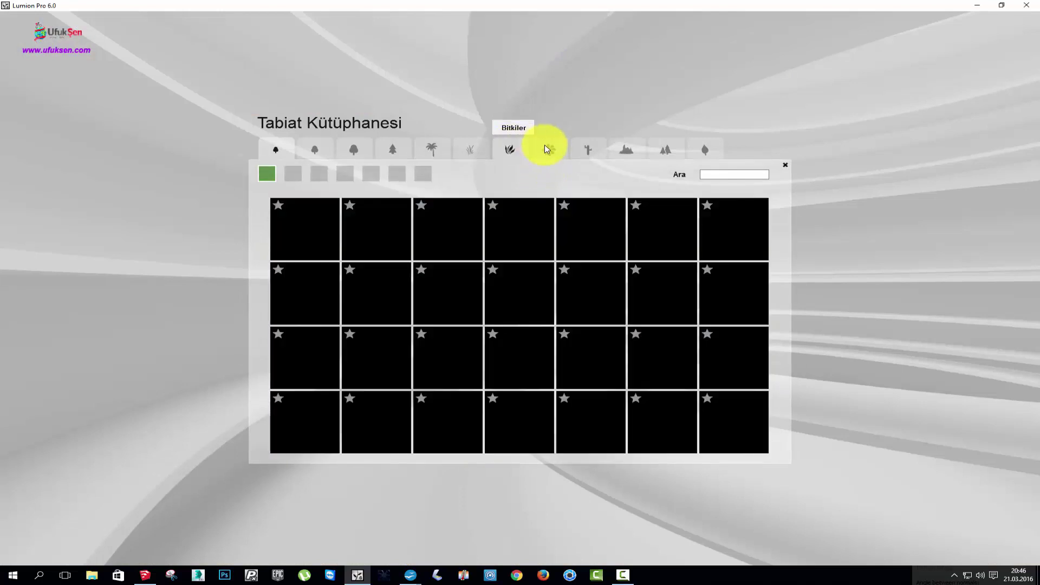
left_click(548, 151)
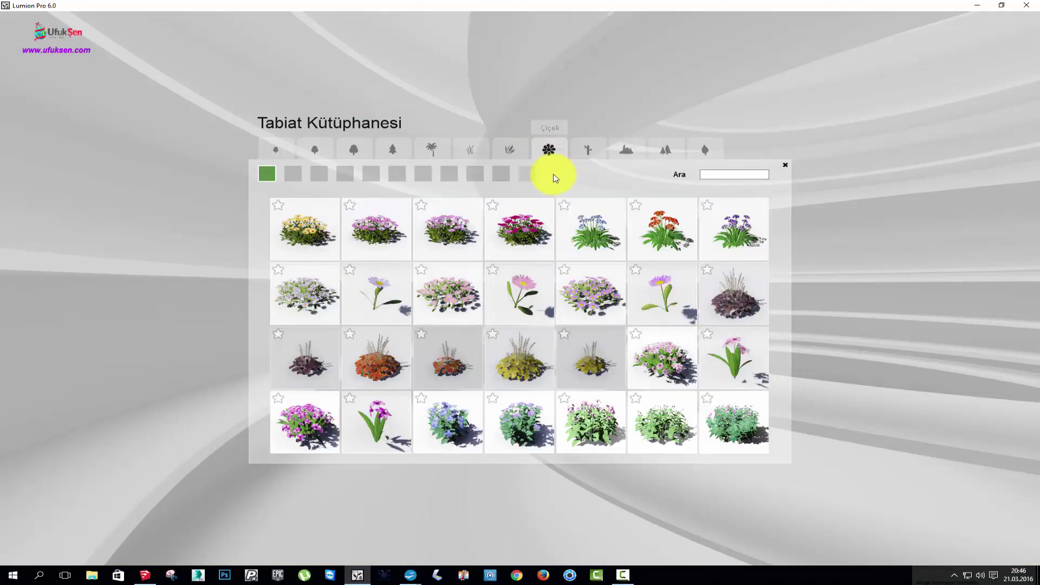
left_click(303, 228)
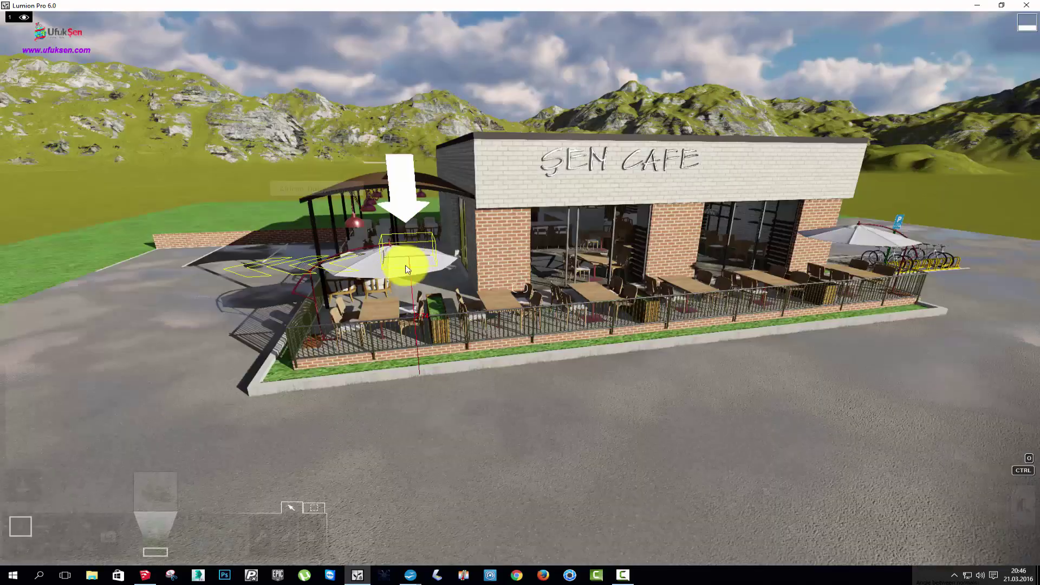
Draw a daisy planting line along the front grass strip by the terrace railing
right_click_drag(635, 239, 644, 238)
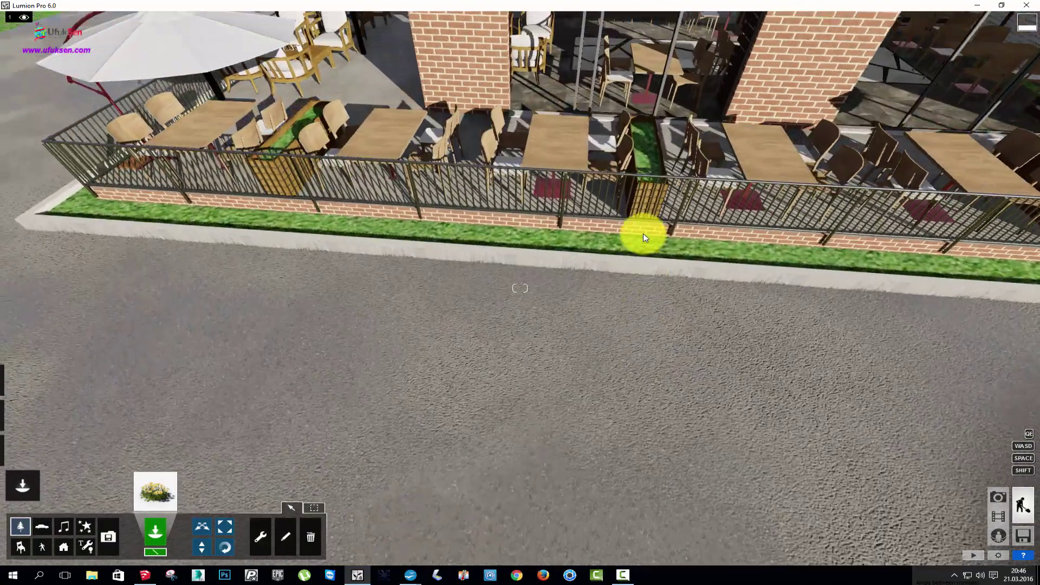
right_click_drag(643, 237, 645, 234)
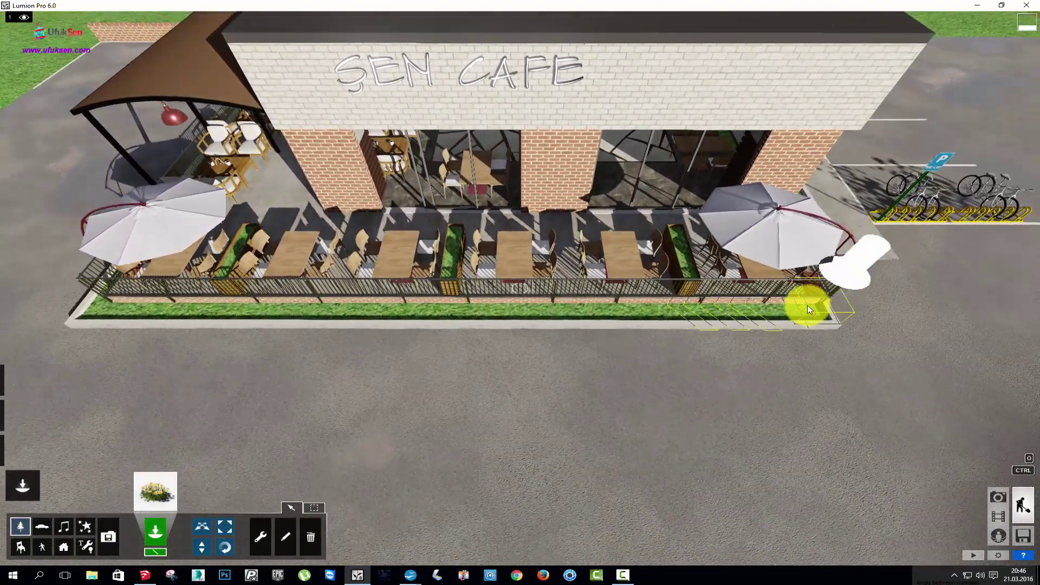
left_click_drag(810, 308, 100, 310, "ctrl")
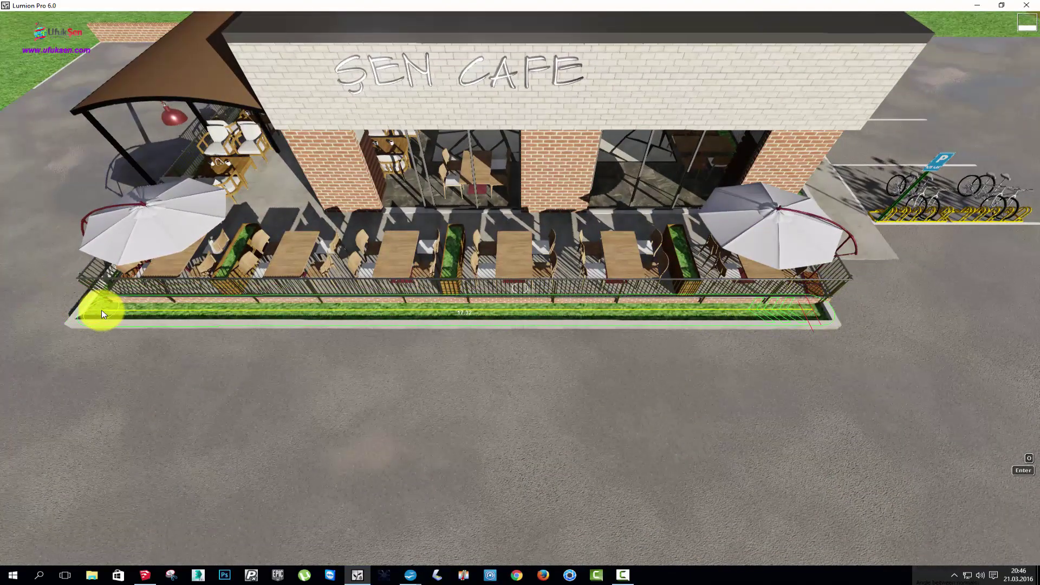
key("Return")
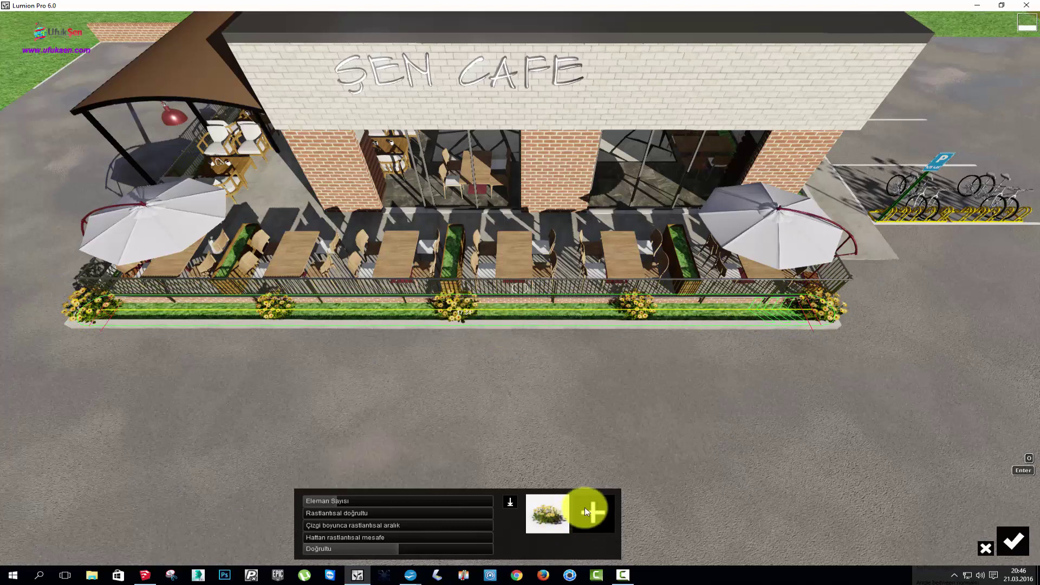
Add African_Daisy_Purple, African_Lily_Orange and a pink flower to the line's mix
left_click(595, 509)
left_click(458, 234)
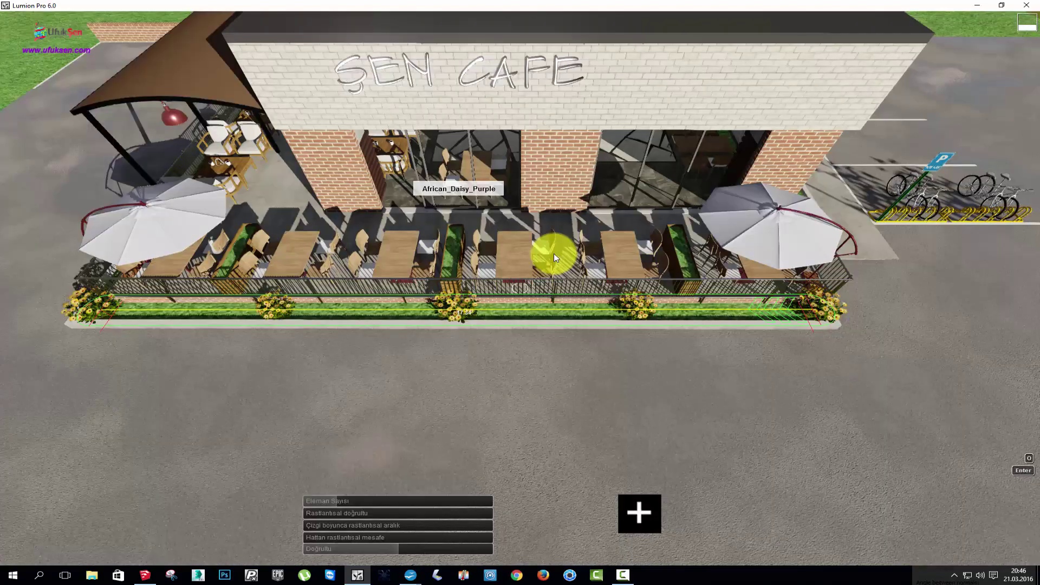
left_click(591, 512)
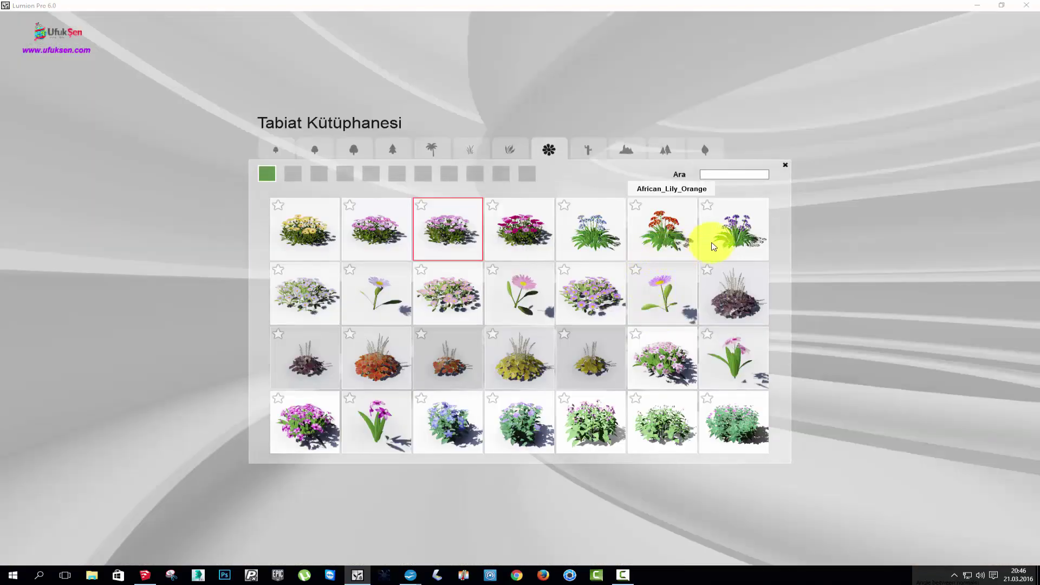
left_click(660, 223)
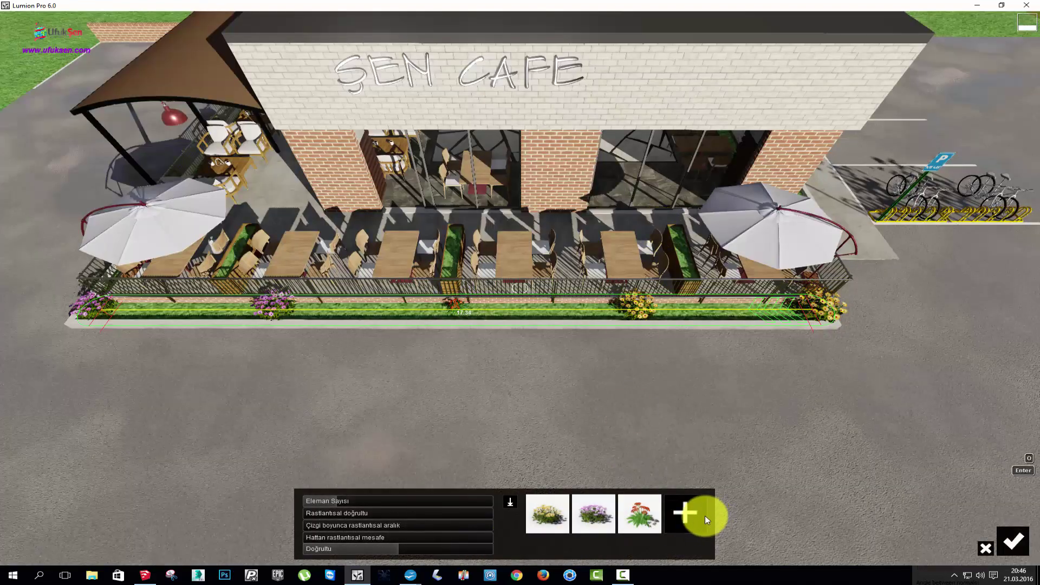
left_click(701, 516)
left_click(640, 363)
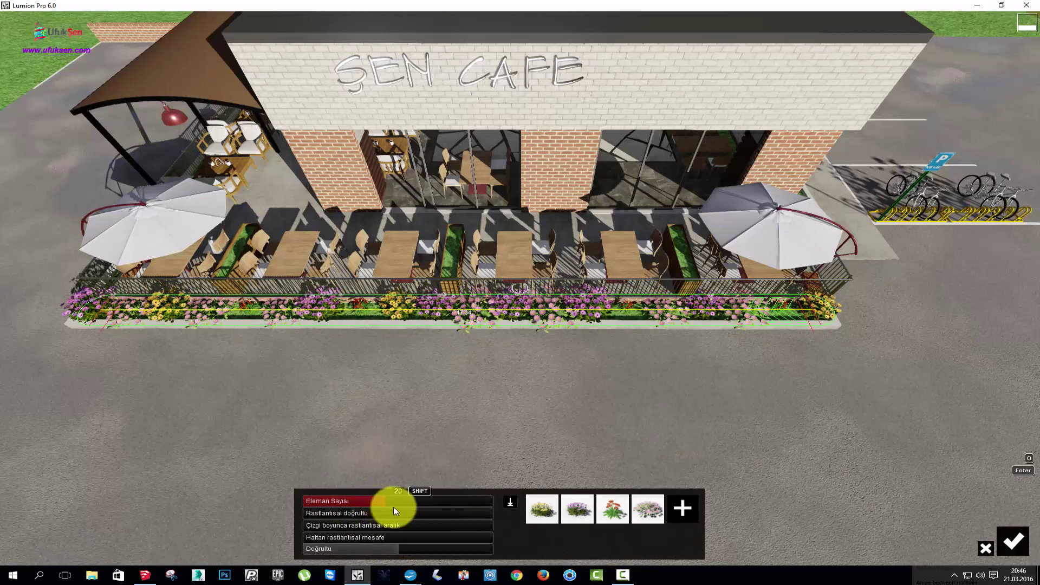
Add a blue flower and bird-of-paradise, raise Eleman Sayısı, and confirm the row
left_click(685, 512)
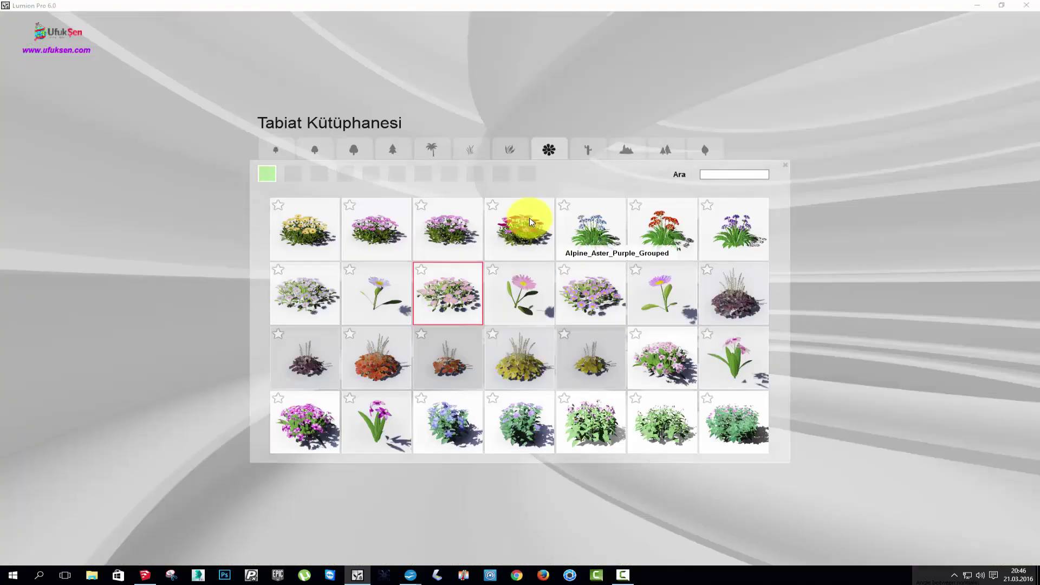
left_click(453, 419)
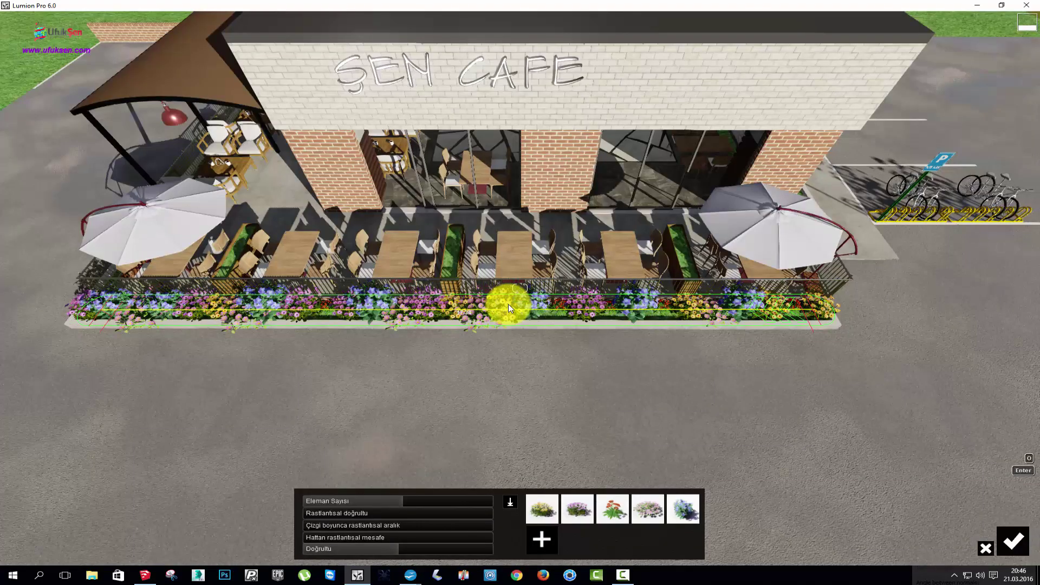
left_click(541, 538)
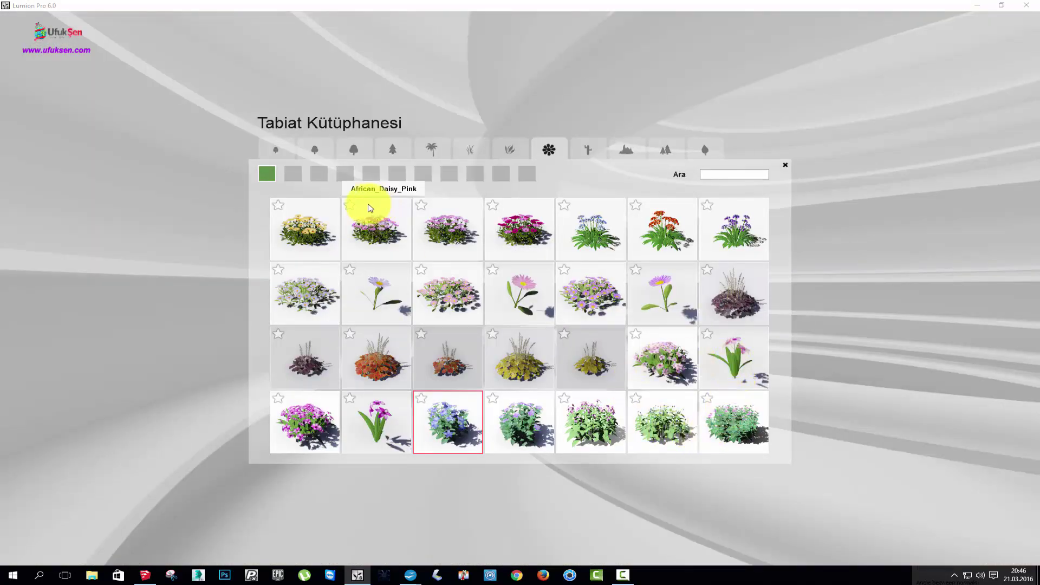
left_click(293, 175)
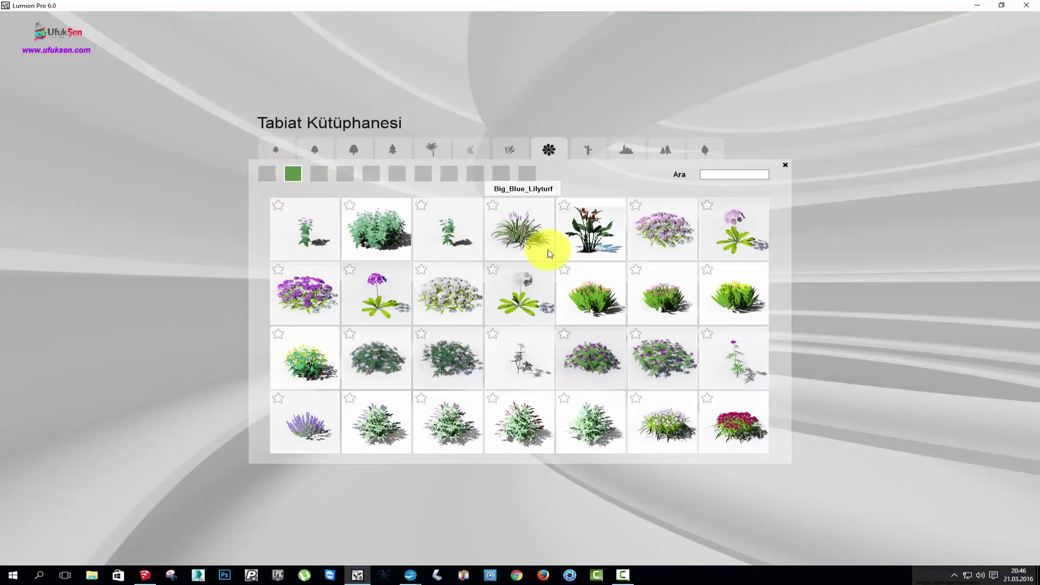
left_click(633, 234)
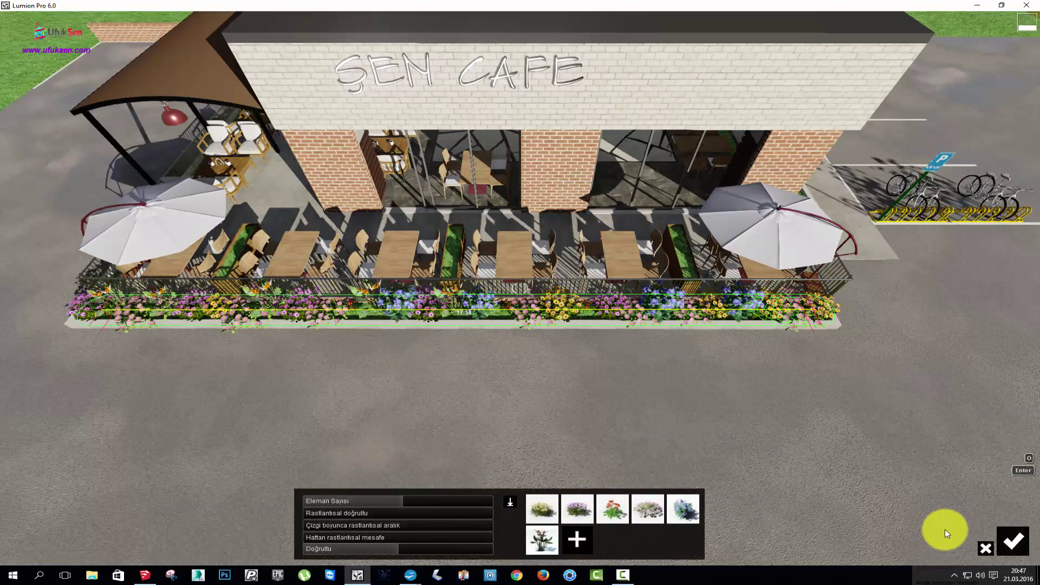
left_click_drag(412, 502, 415, 503, "shift")
left_click(1028, 544)
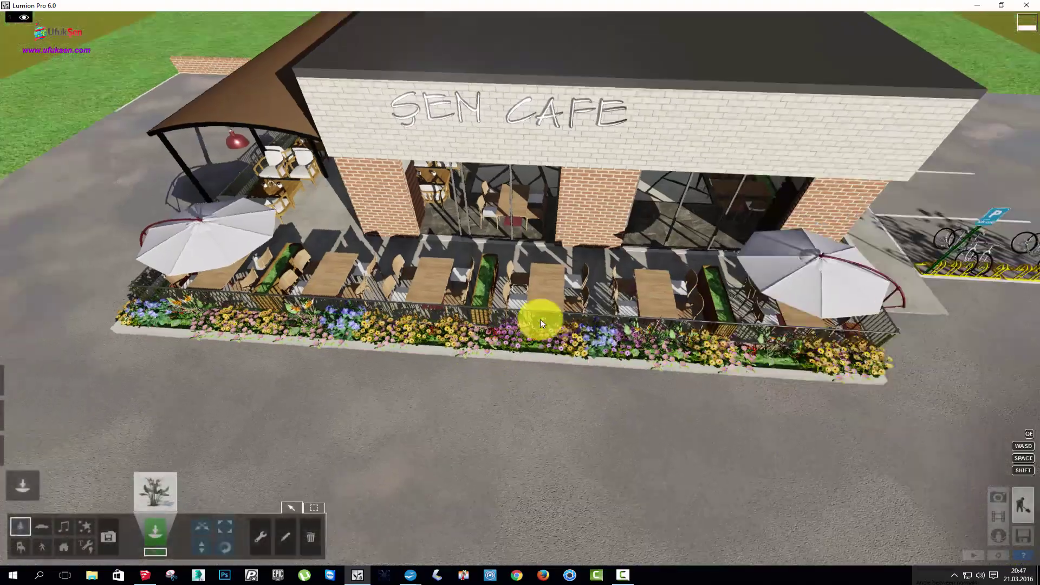
right_click_drag(540, 320, 541, 322)
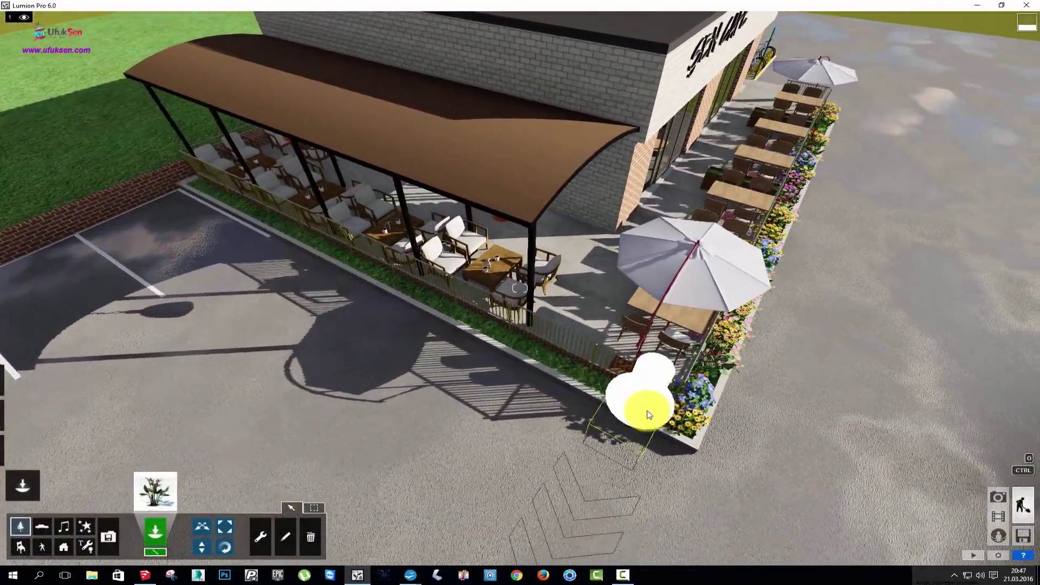
Plant and confirm a mixed flower row along the side grass strip
left_click(655, 405)
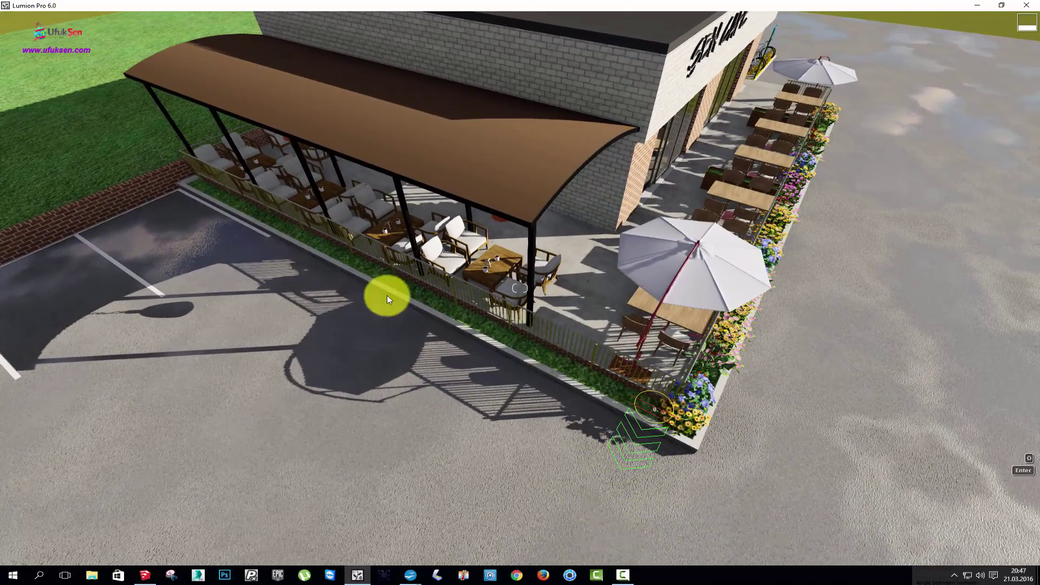
left_click(196, 182)
left_click(1013, 544)
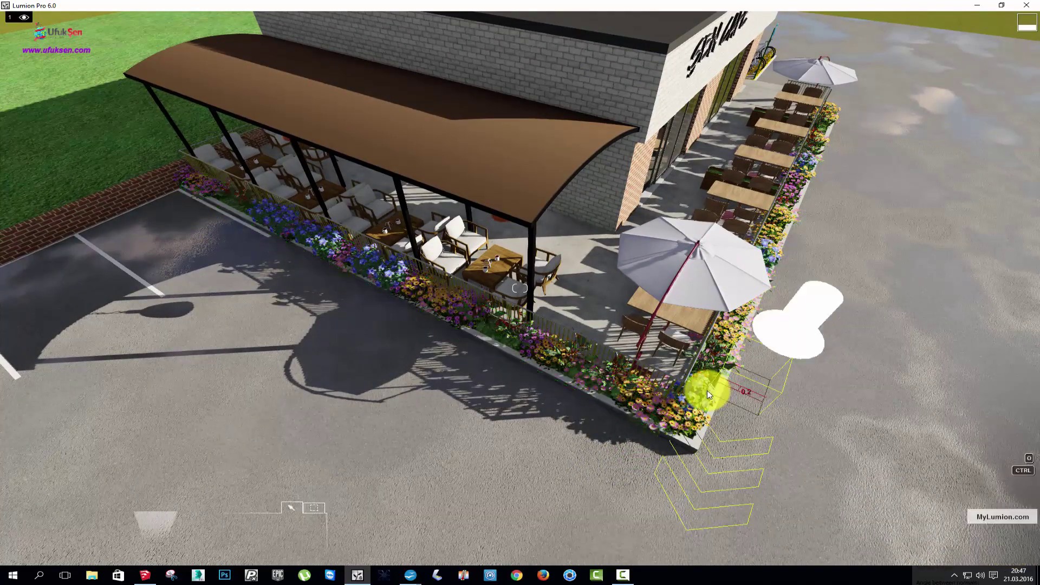
Draw a new flower placement line across the wooden terrace planter box
right_click_drag(697, 383, 697, 395)
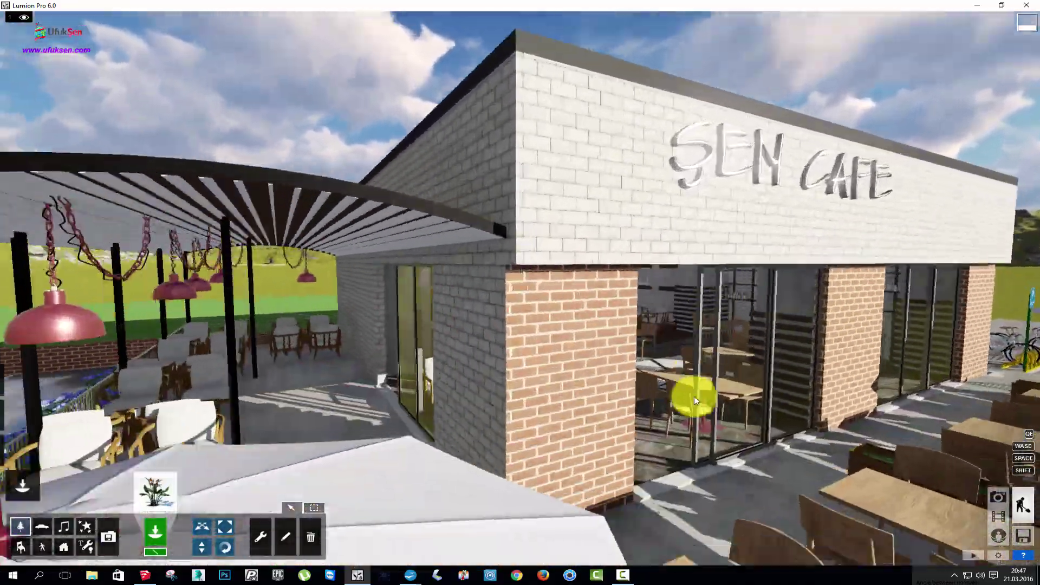
mouse_move(695, 391)
right_mouse_down()
mouse_move(622, 432)
mouse_move(596, 349)
right_mouse_up()
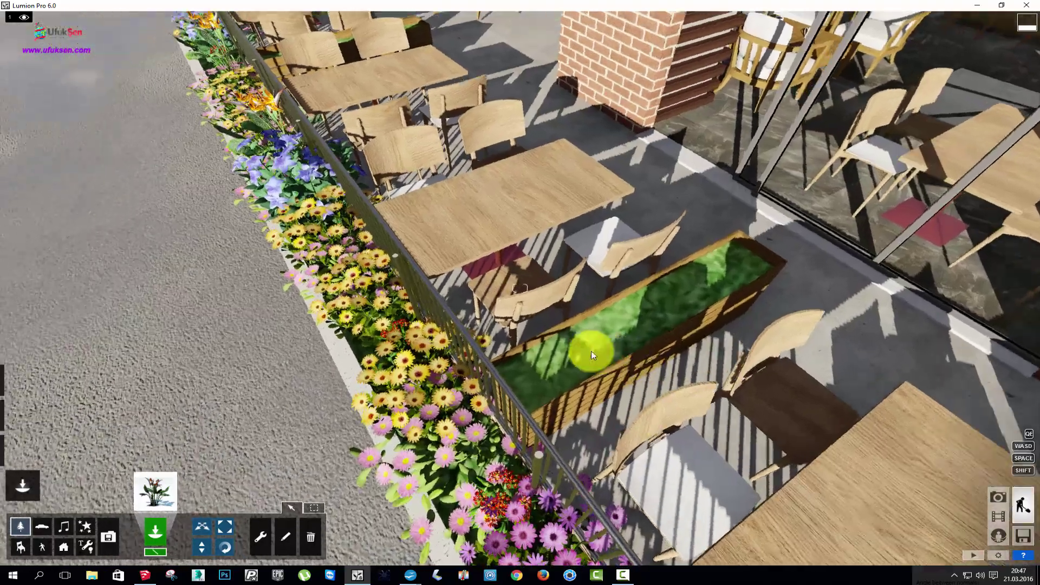
scroll(596, 349, "down", 5)
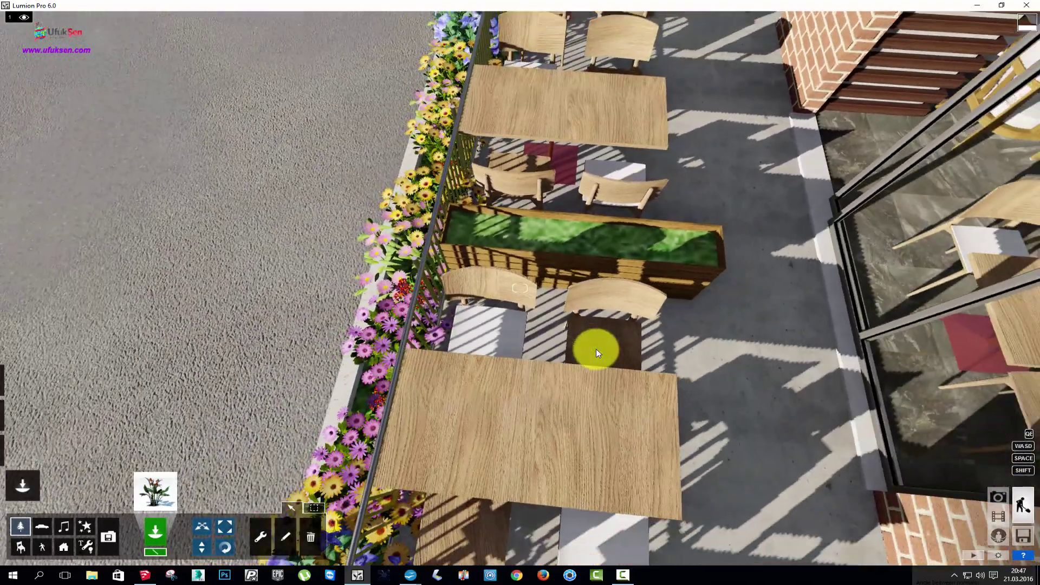
left_click_drag(459, 219, 720, 241)
Adjust the planter's Eleman Sayısı, dropping it to 8 then raising it much higher
right_click_drag(693, 238, 692, 220)
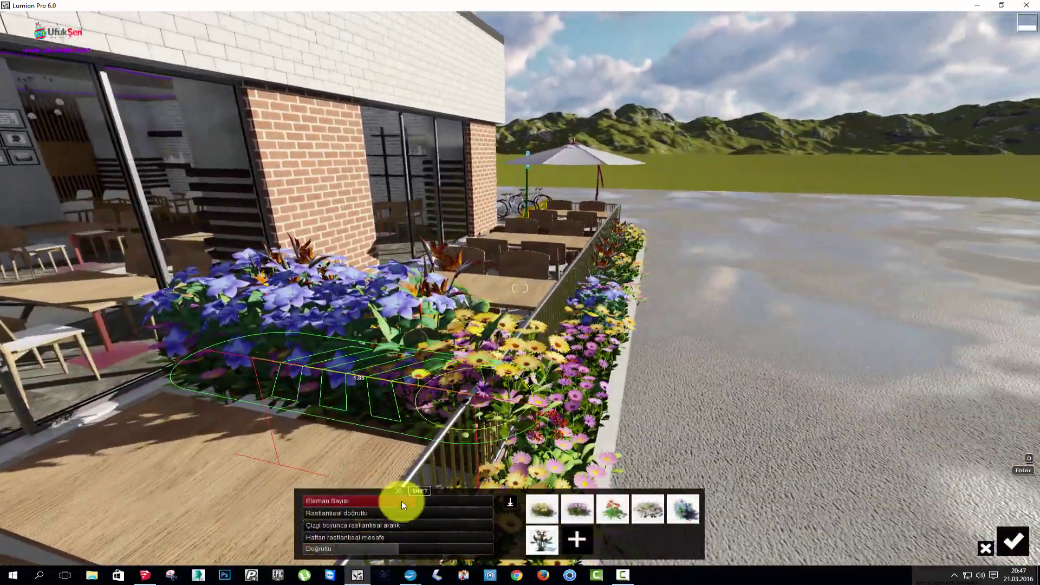
left_click_drag(401, 502, 301, 502)
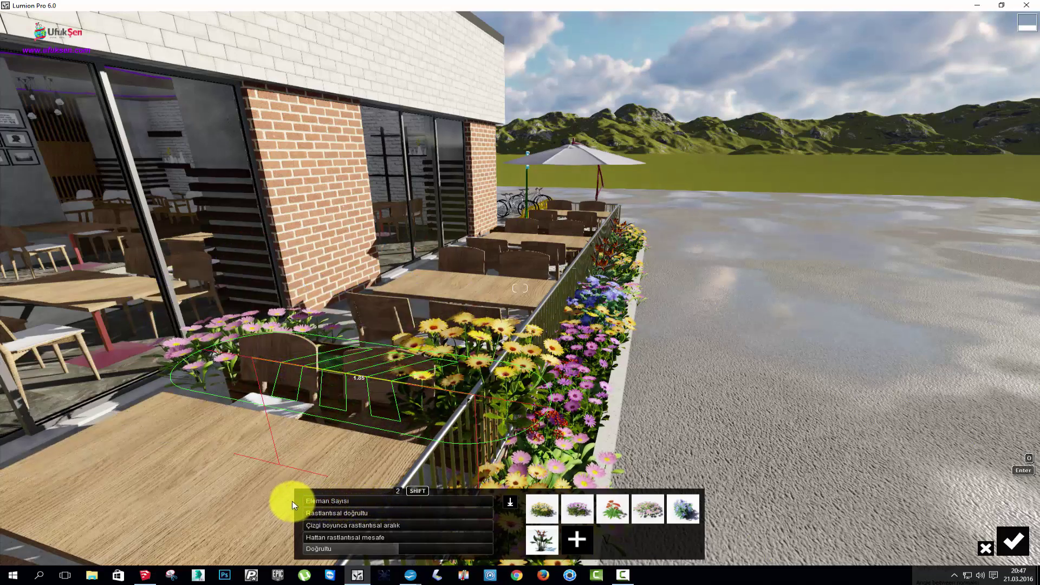
mouse_move(305, 501)
right_mouse_down()
mouse_move(105, 303)
mouse_move(254, 487)
right_mouse_up()
key("w")
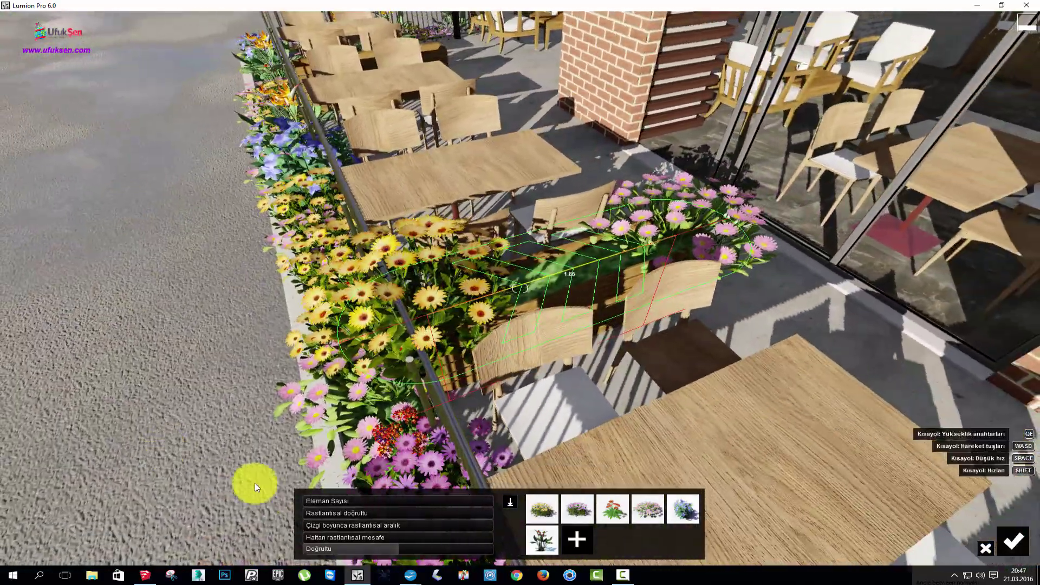
left_click_drag(327, 501, 346, 501)
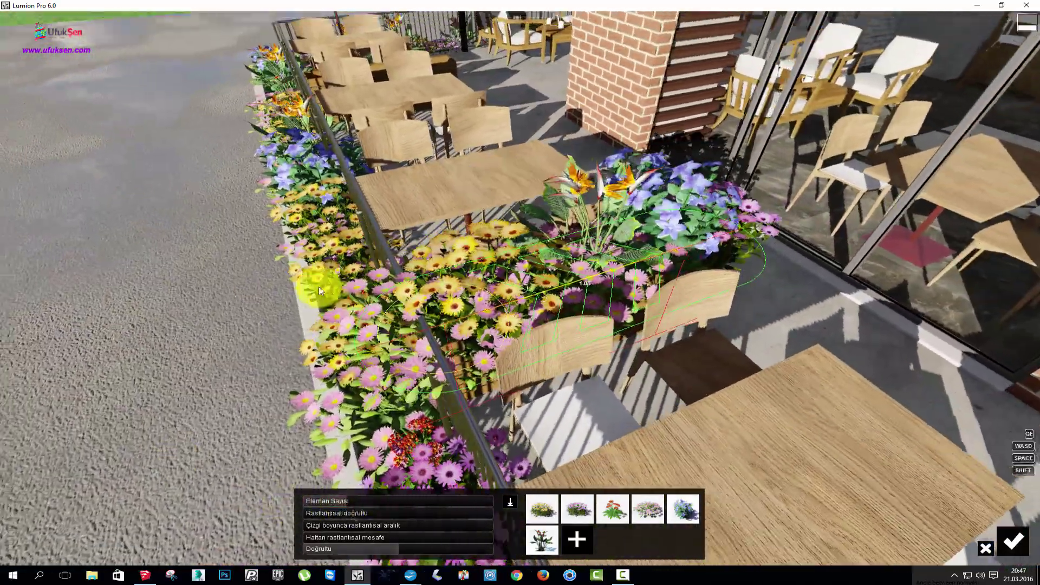
Lower Rastlantısal doğrultu slightly and confirm the planter flower line
right_click_drag(319, 291, 314, 291)
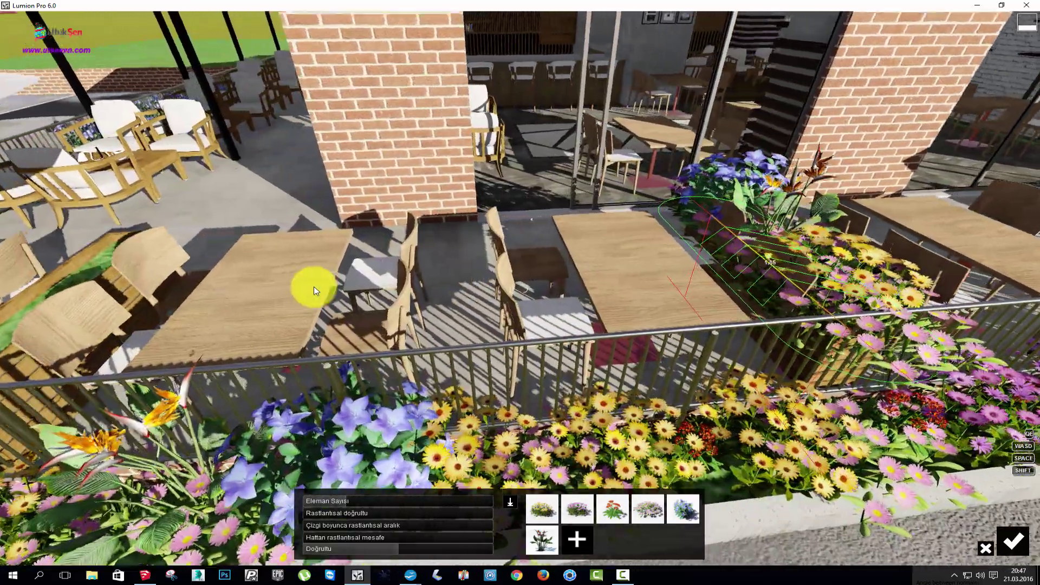
key("w")
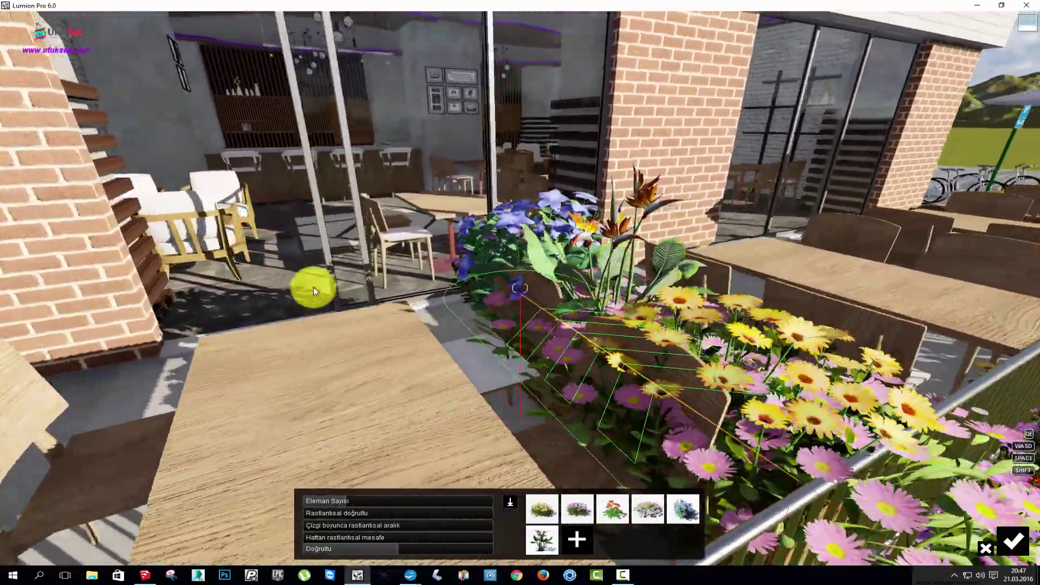
key("s")
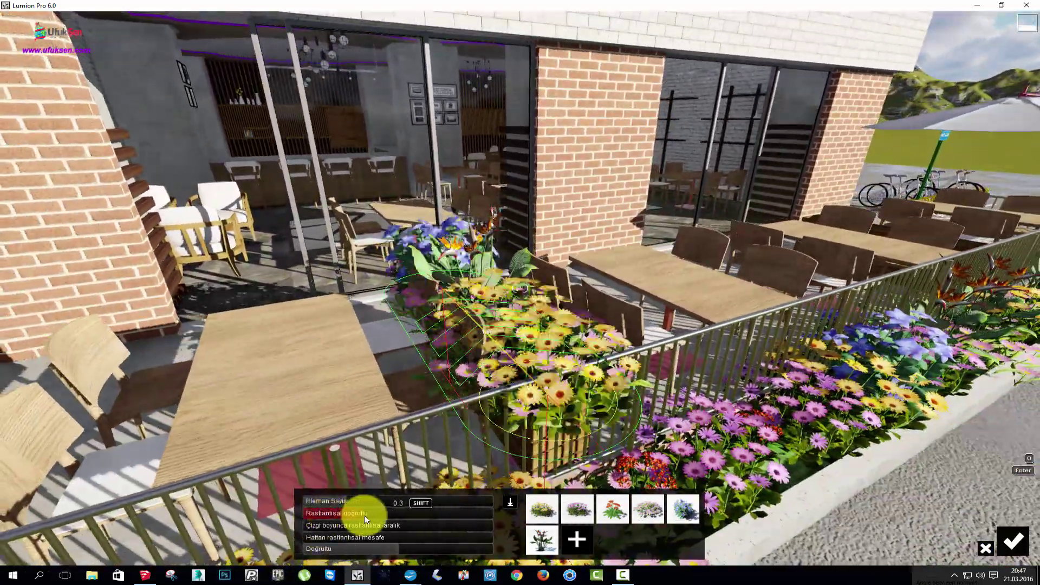
left_click_drag(364, 516, 352, 516)
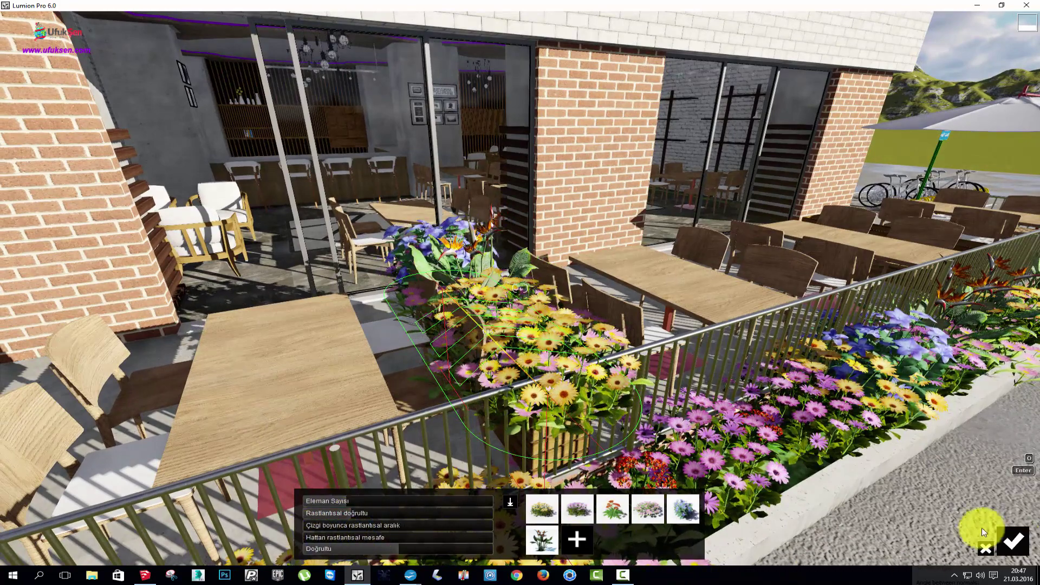
left_click(988, 550)
Line the grass strip along the SEN CAFE side wall with a dense mixed flower bed
key("s")
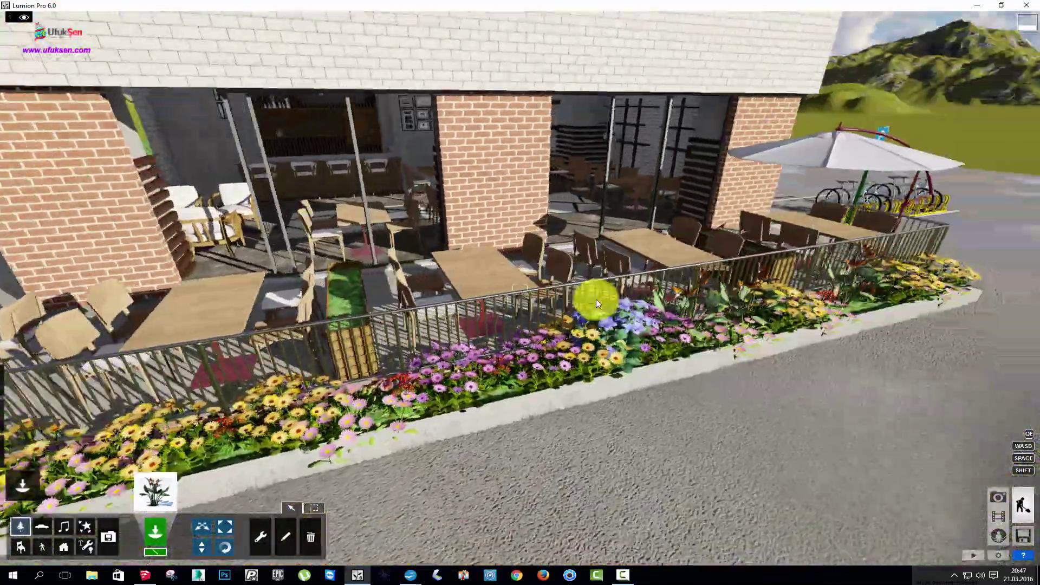
key("d")
key("w")
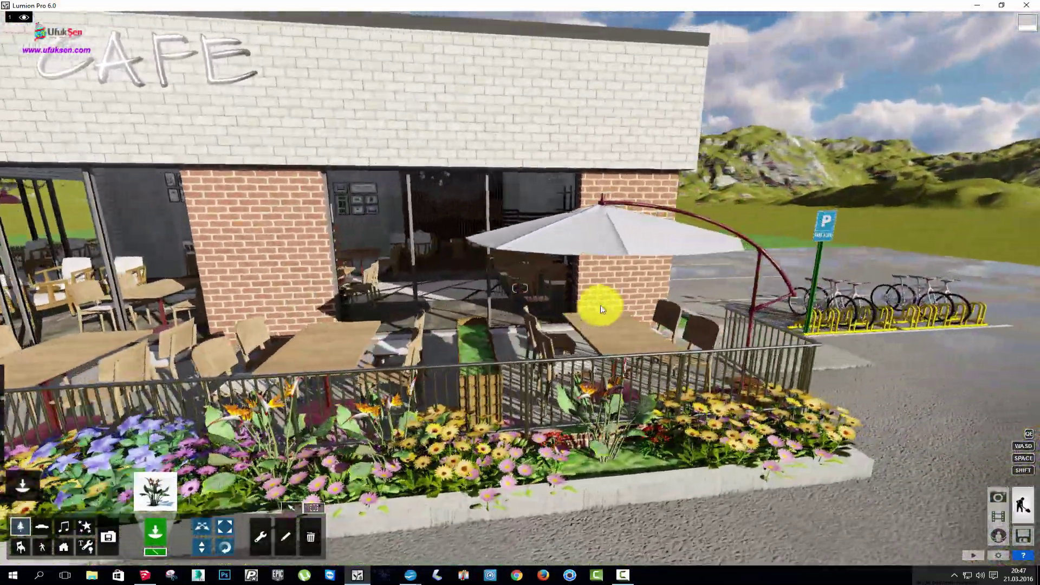
key("q")
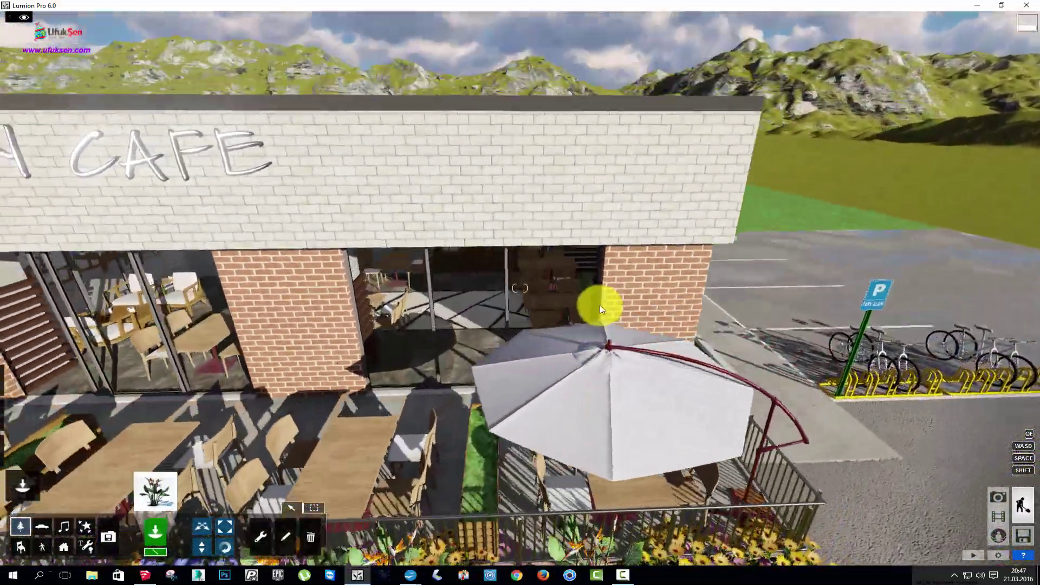
key("d")
right_click_drag(599, 304, 601, 305)
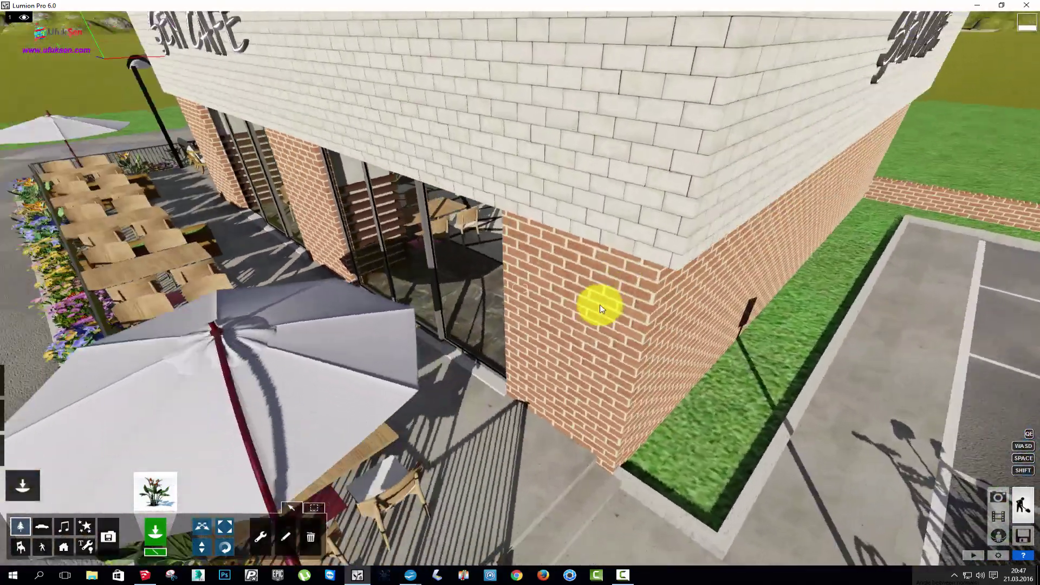
key("s")
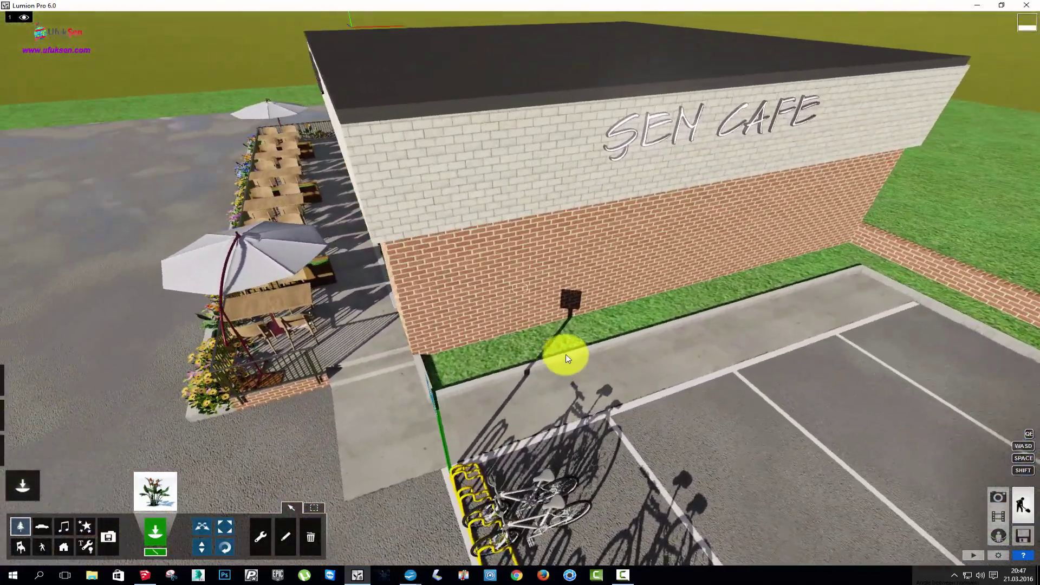
right_click_drag(564, 352, 468, 390)
left_click(373, 359)
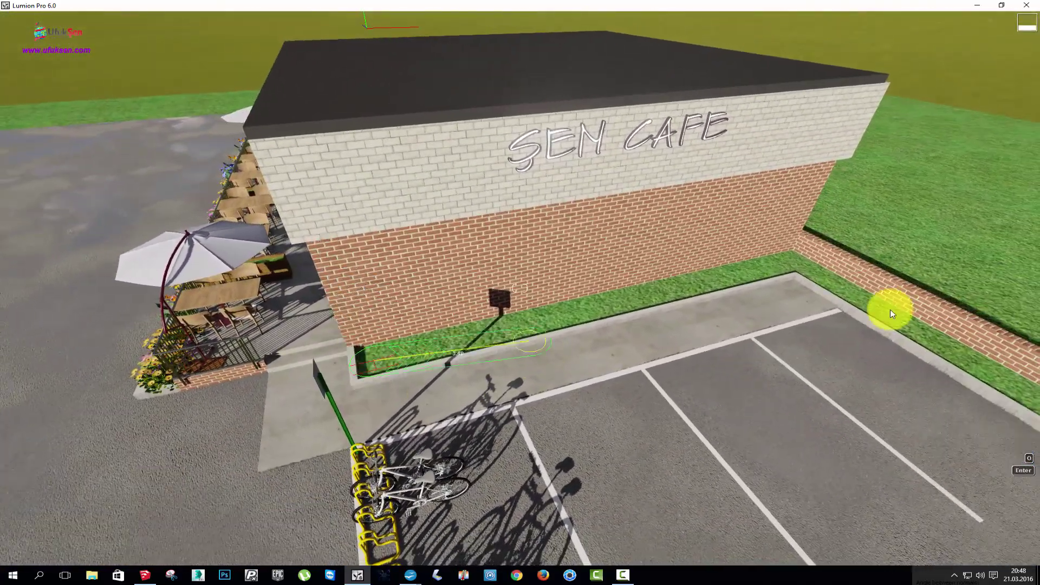
left_click(786, 260)
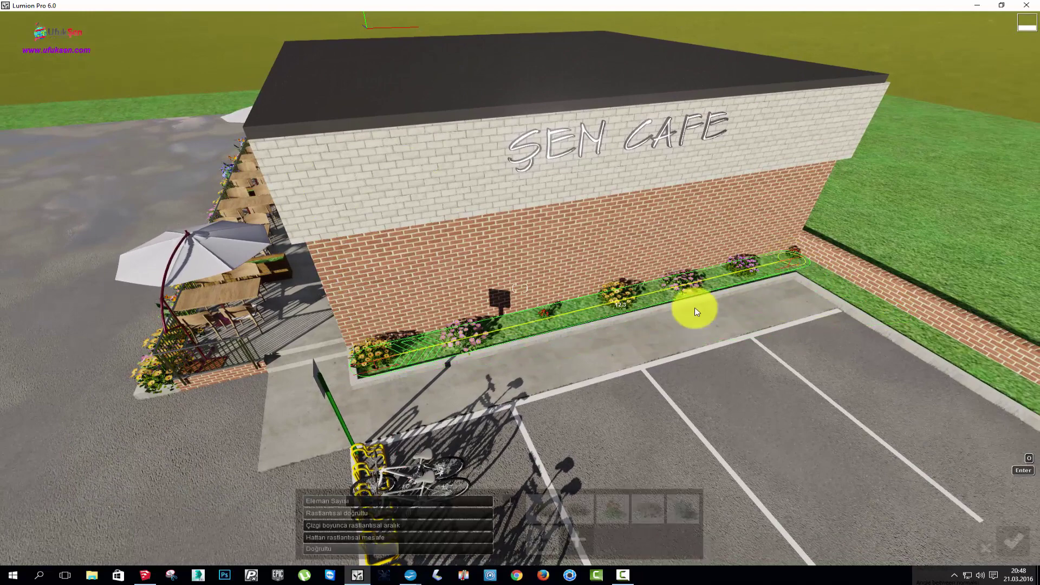
left_click_drag(339, 500, 429, 499)
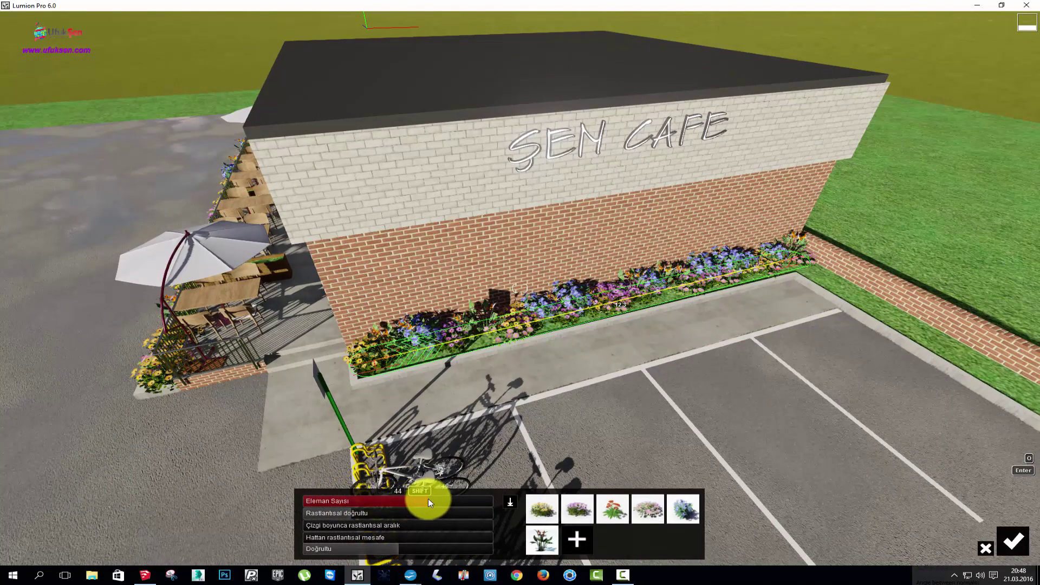
key("Return")
Plant mixed flowers along the short corner strip by the parking lot
scroll(912, 423, "up", 5)
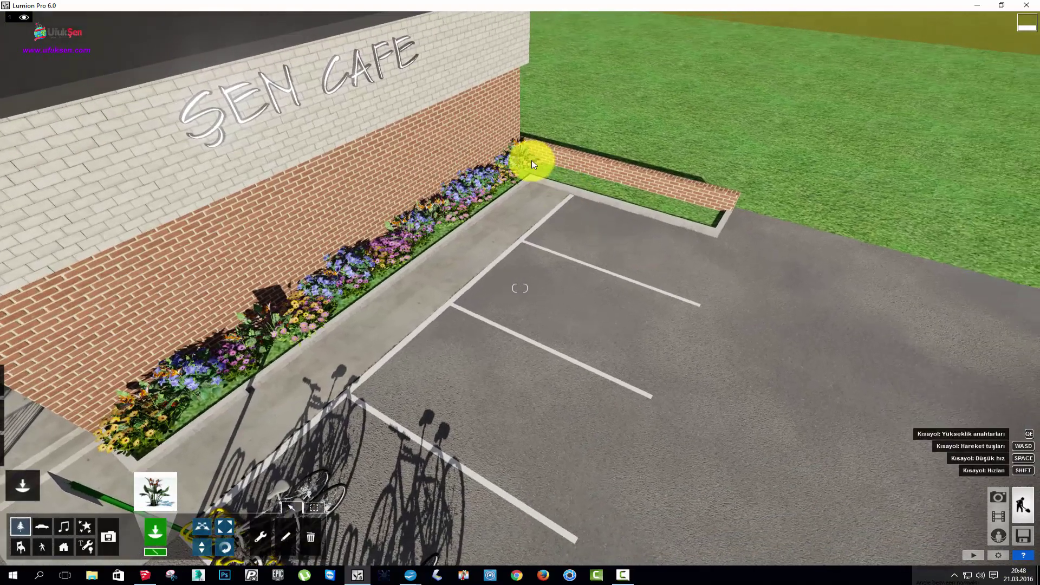
left_click(544, 173, "ctrl")
left_click(710, 216)
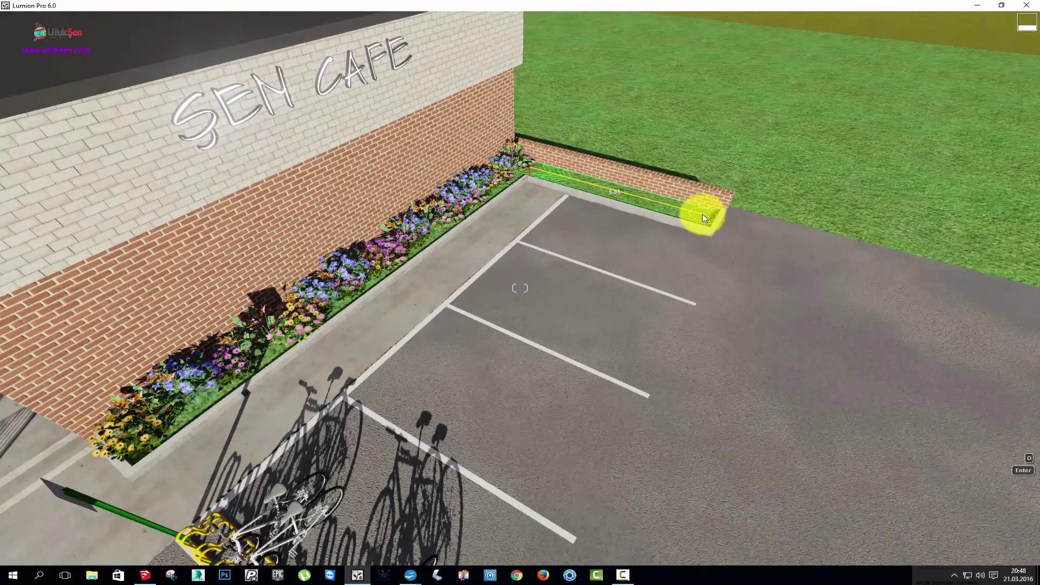
left_click(1015, 539)
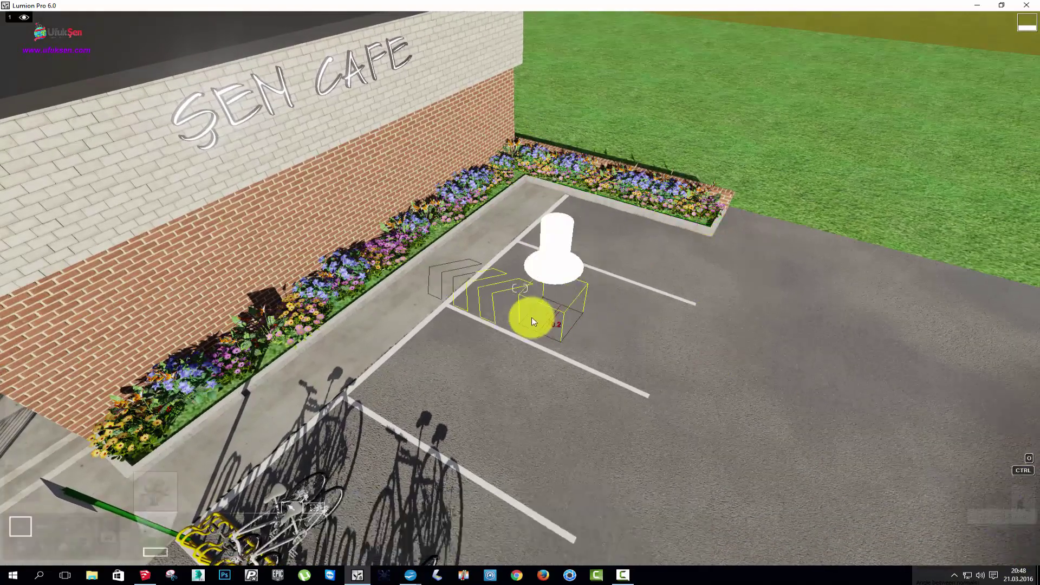
mouse_move(532, 317)
right_mouse_down()
mouse_move(546, 318)
mouse_move(415, 259)
right_mouse_up()
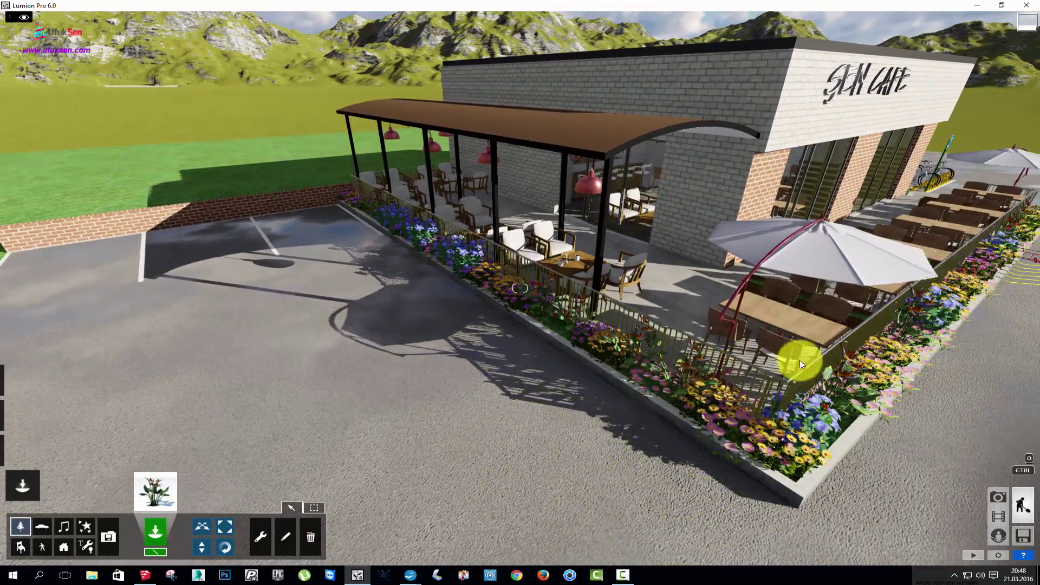
right_click(231, 288)
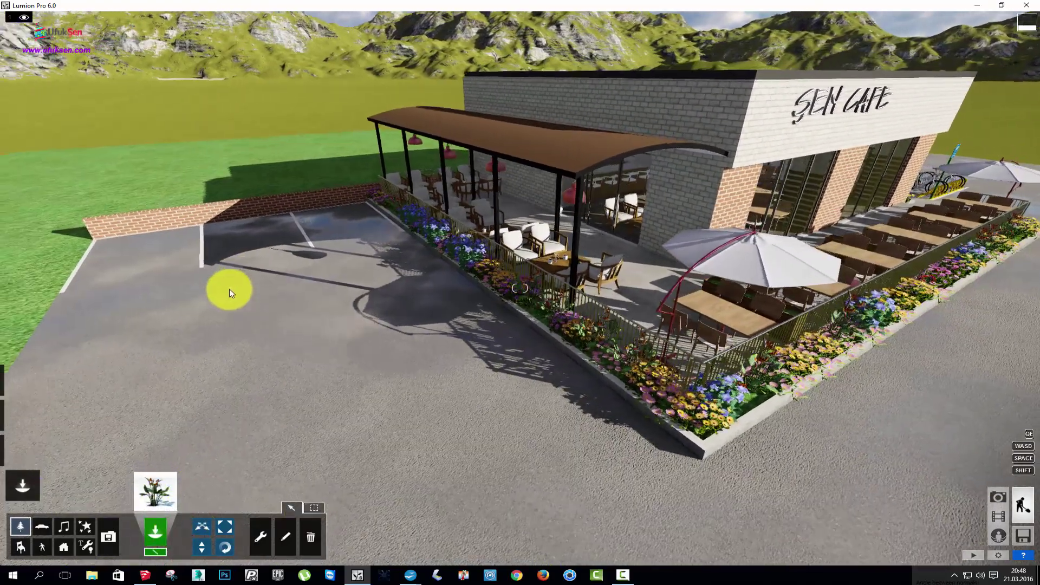
right_click_drag(231, 288, 232, 289)
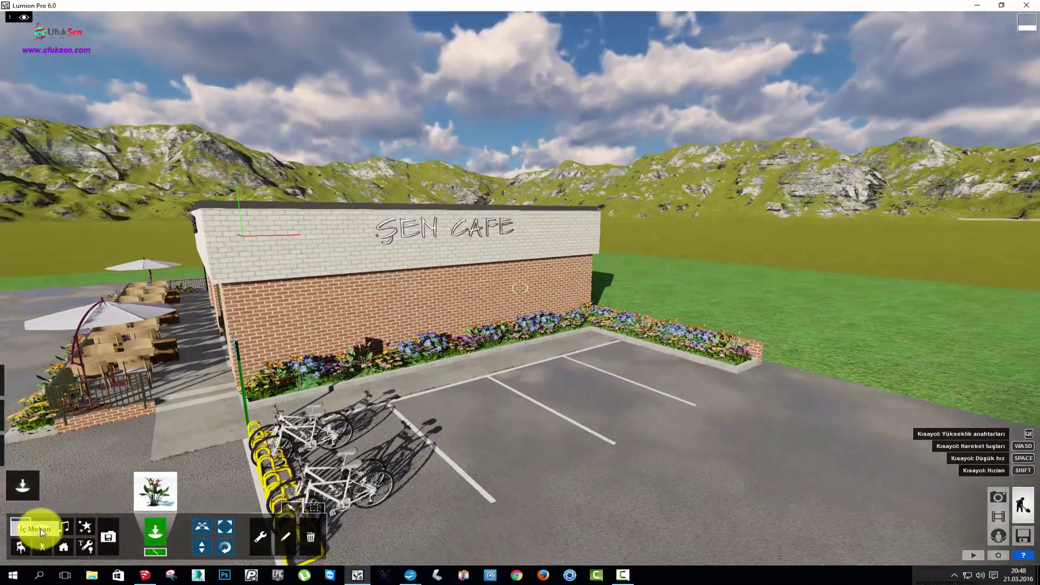
Choose a sports car from the Vehicle library, discarding a trial row of cars
left_click(42, 526)
left_click(140, 498)
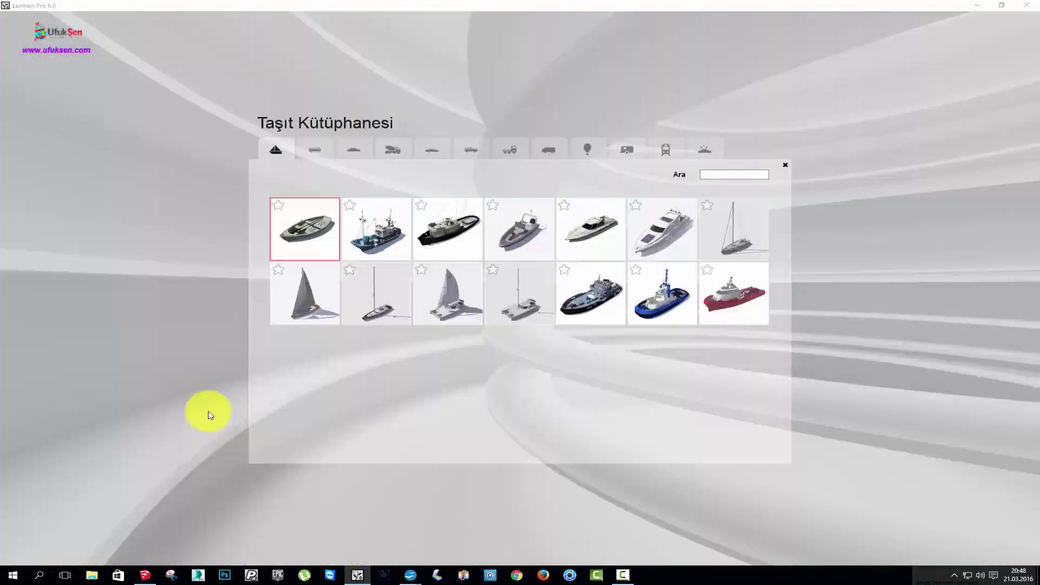
left_click(474, 150)
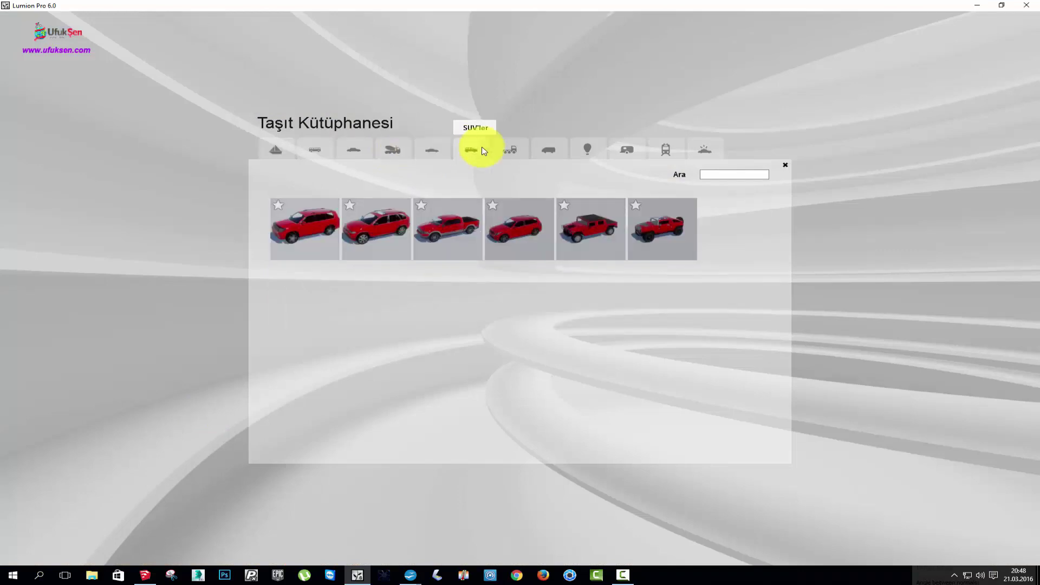
left_click(450, 150)
left_click(468, 244)
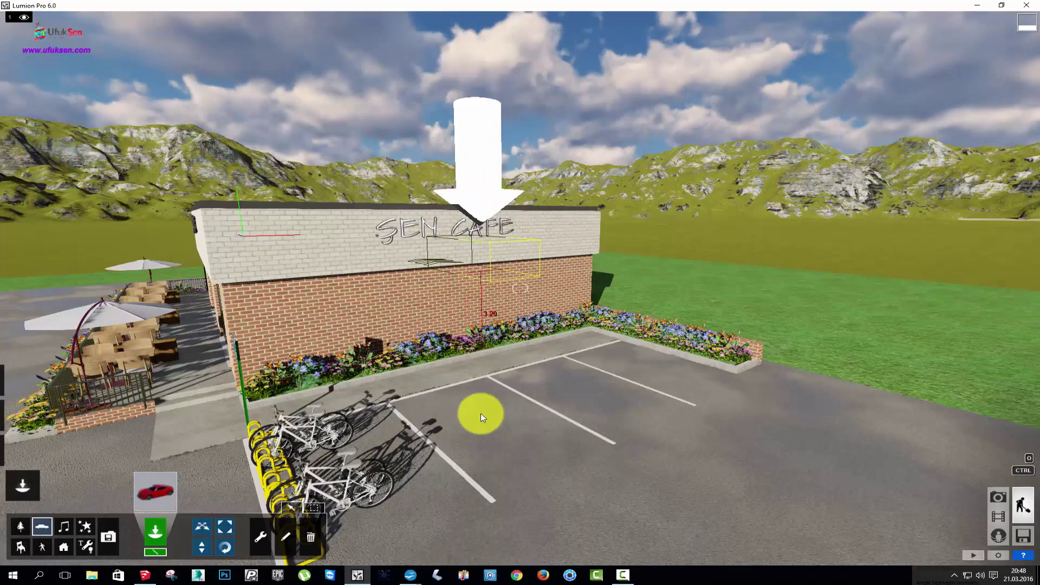
left_click_drag(520, 388, 640, 434)
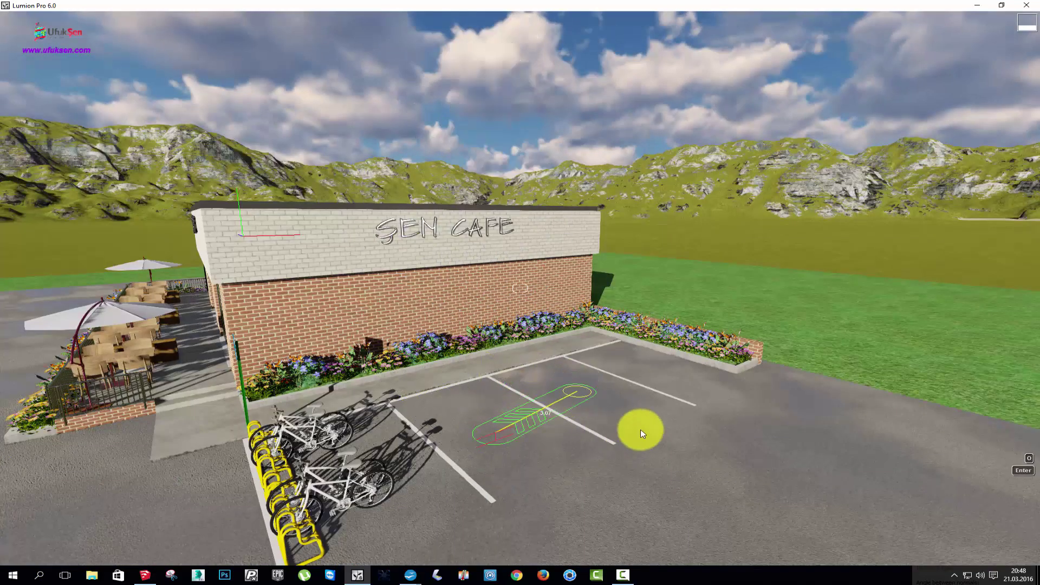
left_click(507, 442)
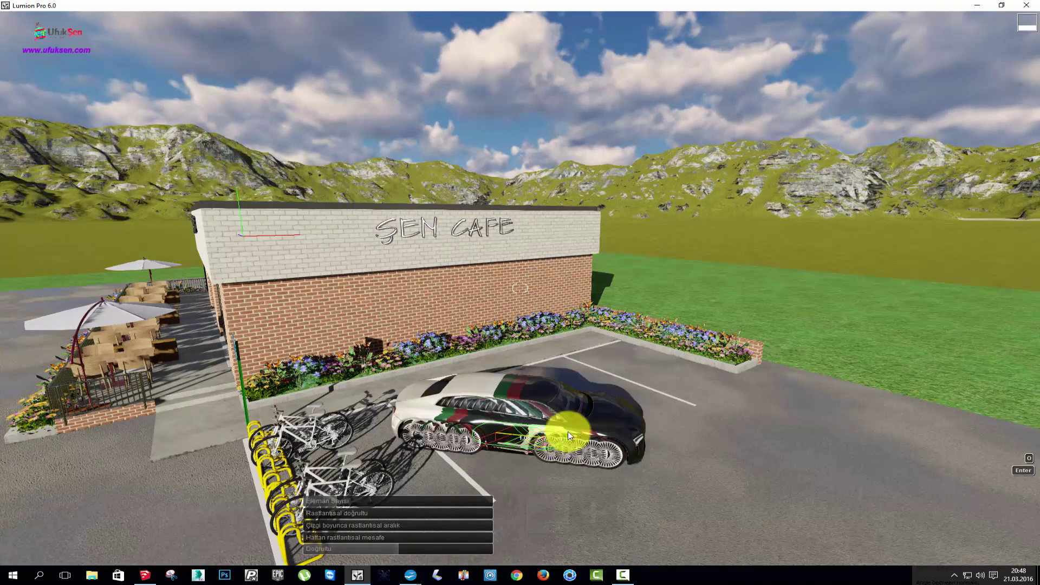
key("Escape")
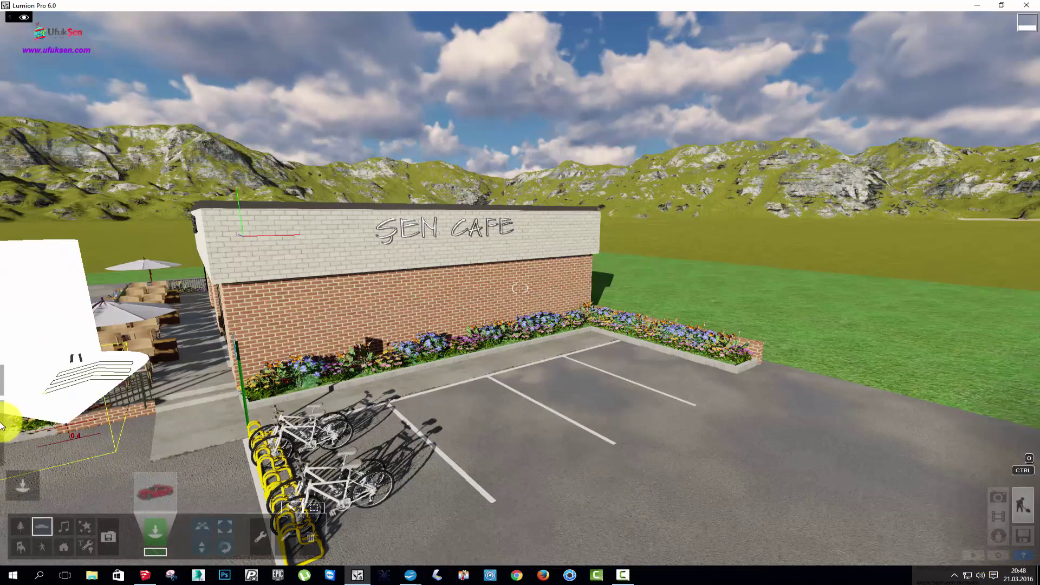
Place the white and dark sports cars into the empty parking bays
left_click(22, 450)
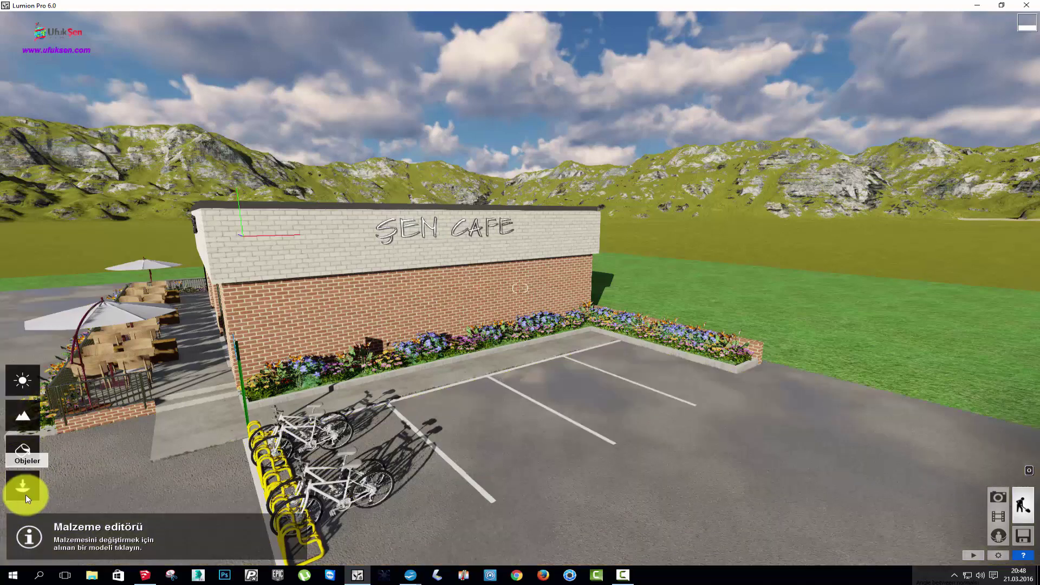
left_click(21, 485)
left_click(156, 500)
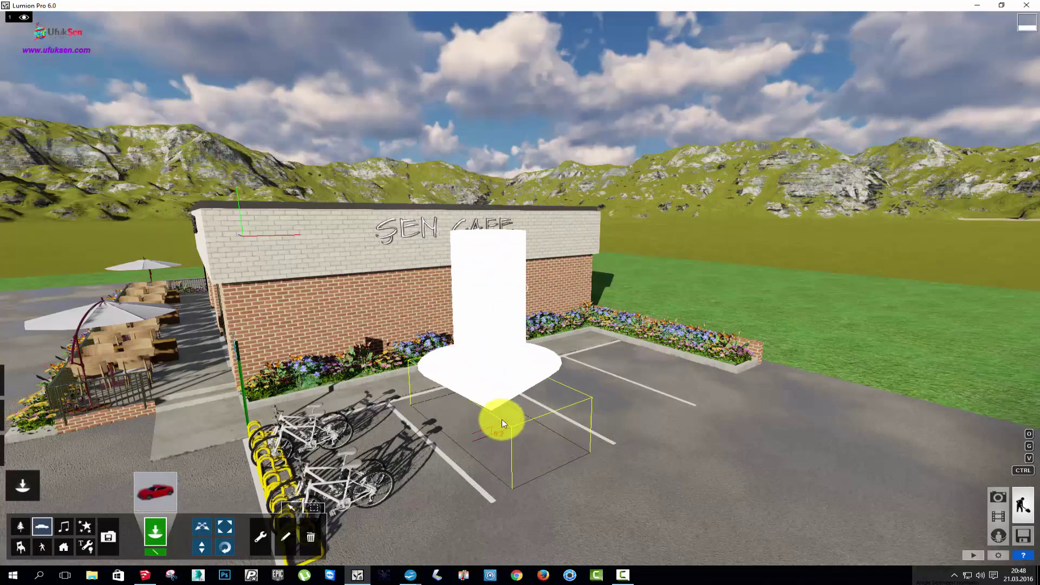
left_click(498, 420)
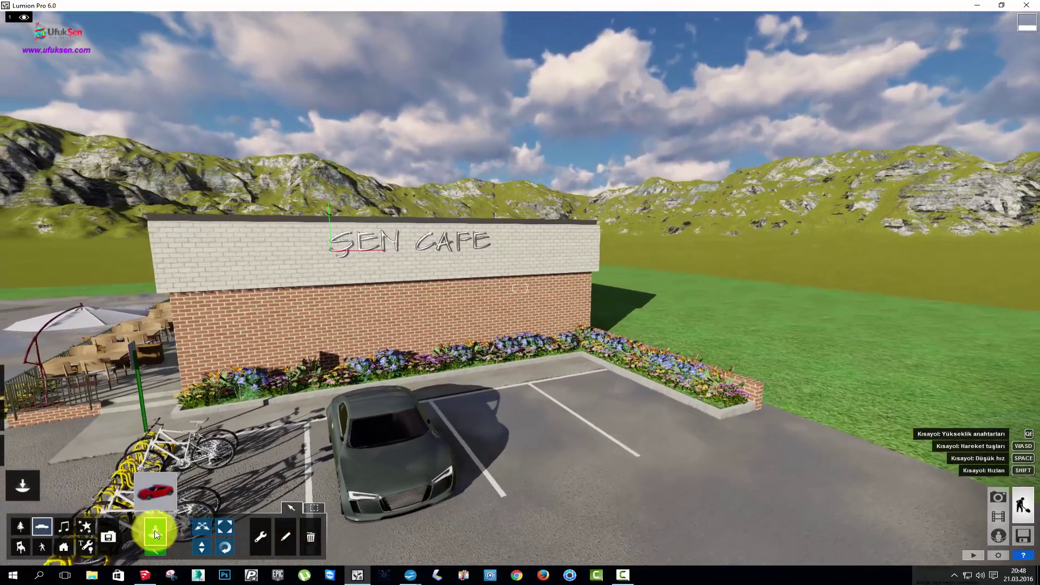
left_click(156, 492)
left_click(509, 436)
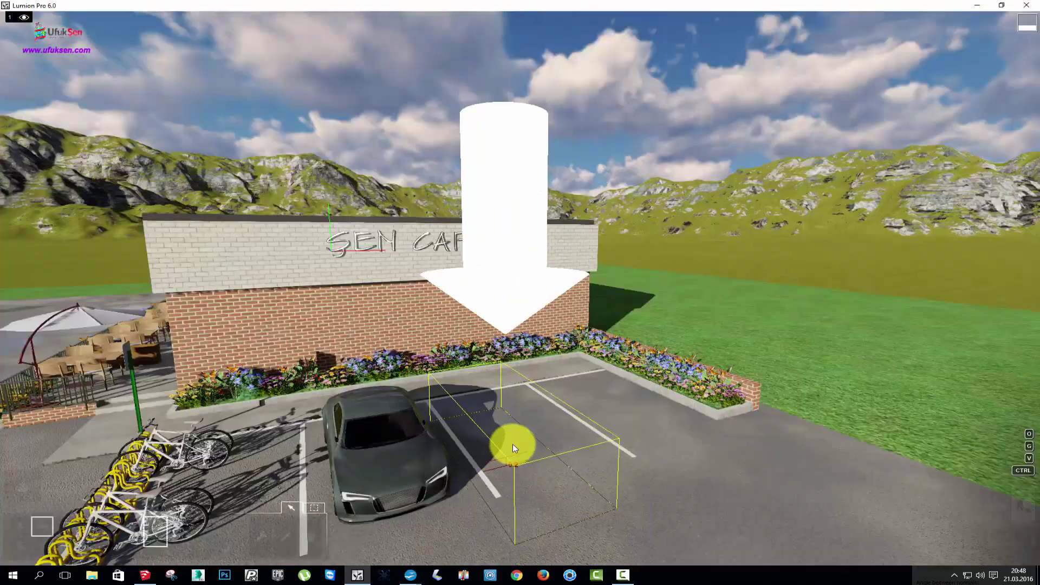
left_click(510, 431)
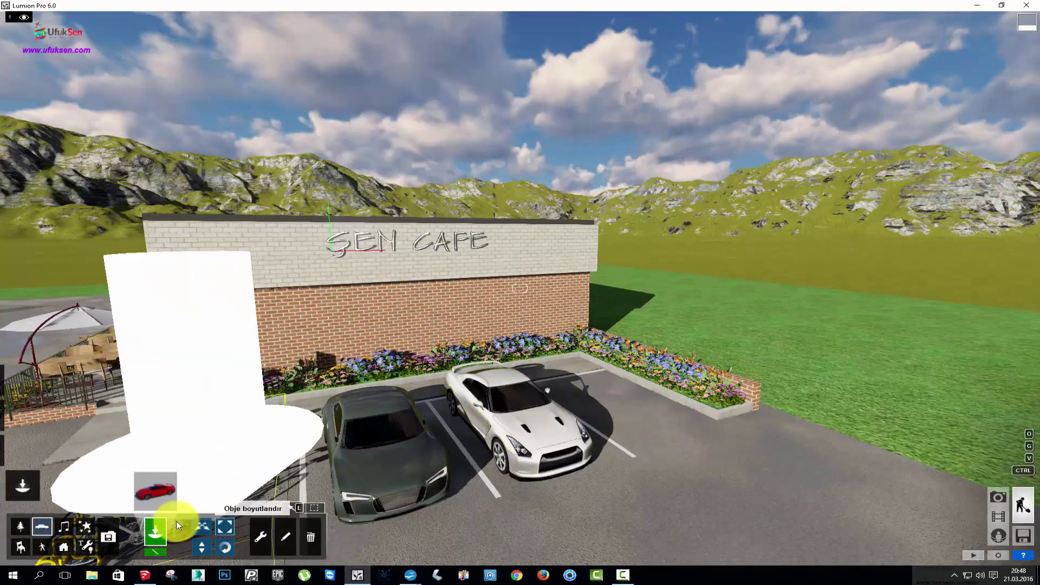
left_click(156, 491)
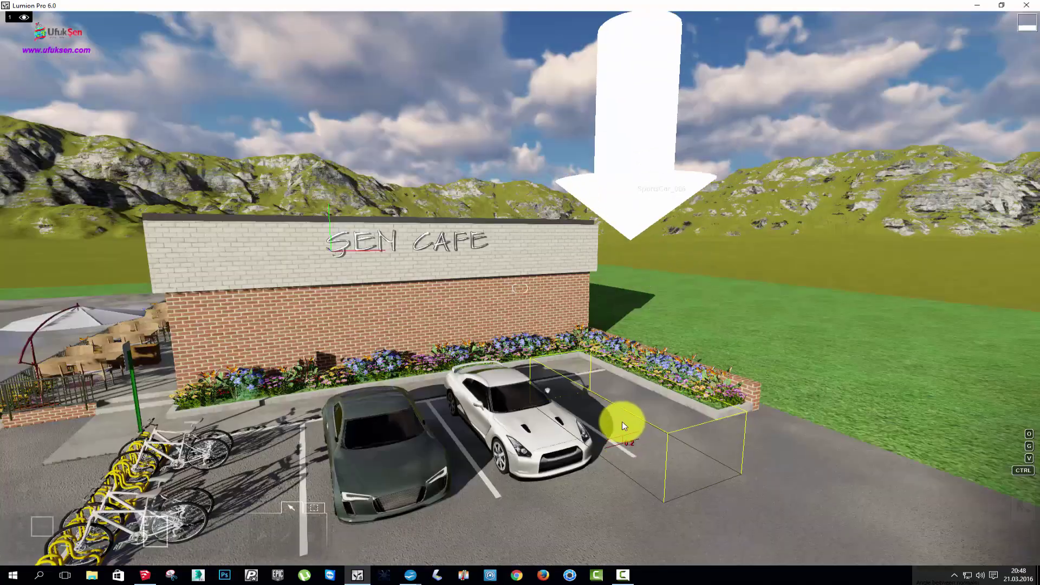
left_click(733, 408)
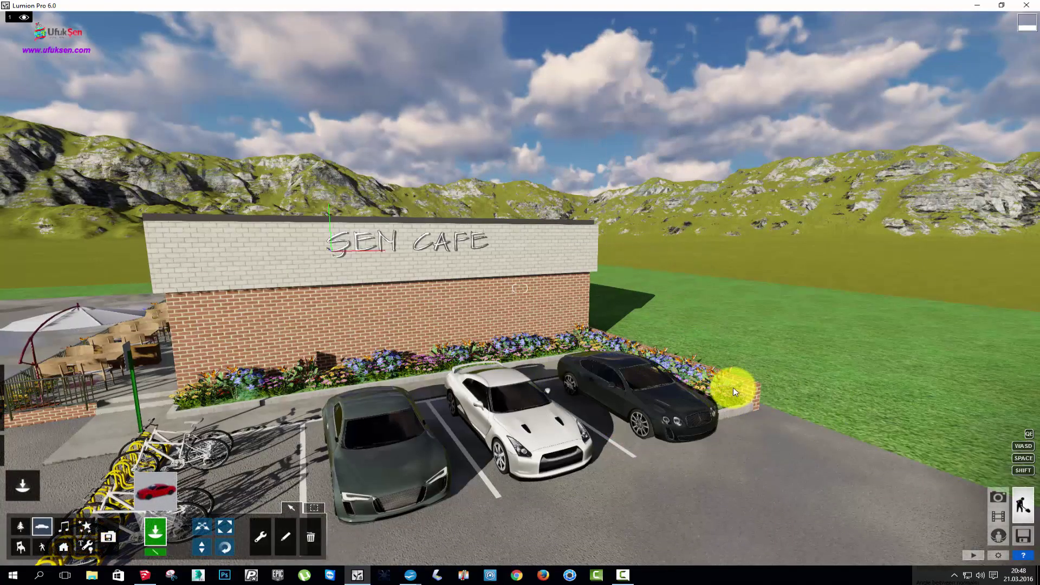
Place a white car by the awning, turn it forward and shift it into its bay
key("a")
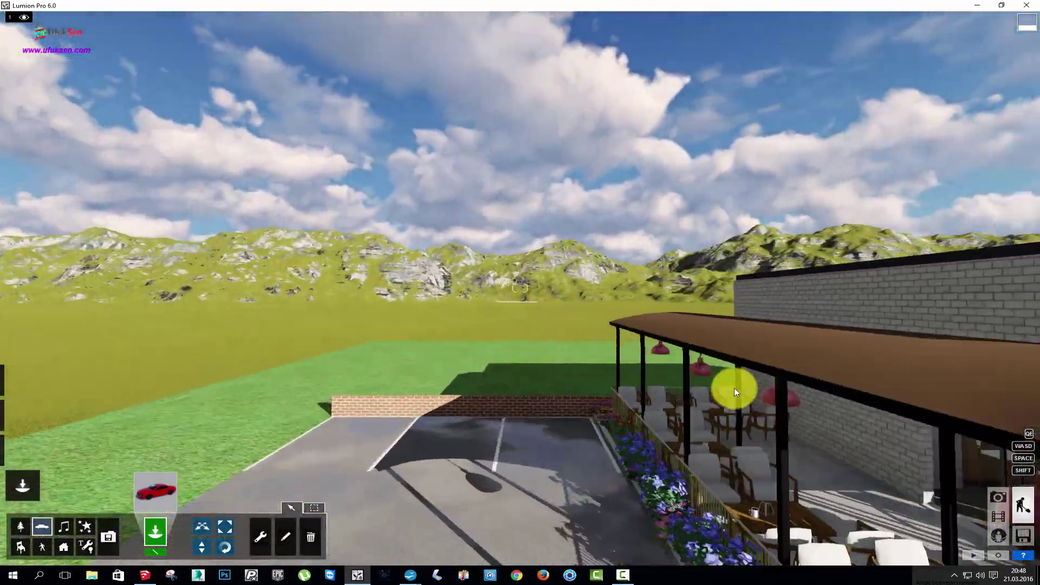
right_click_drag(734, 388, 343, 538)
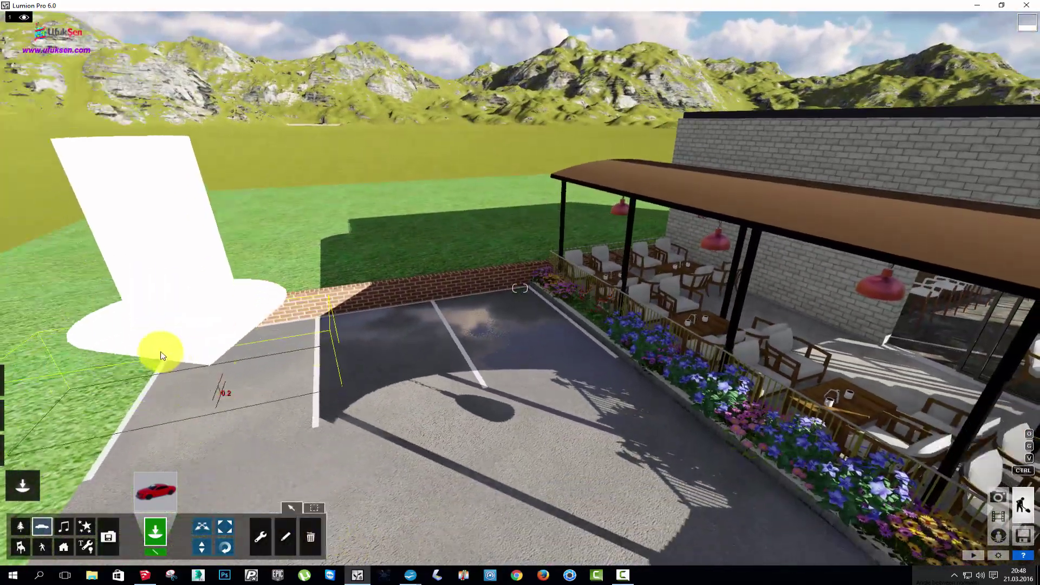
left_click(158, 351)
left_click(226, 547)
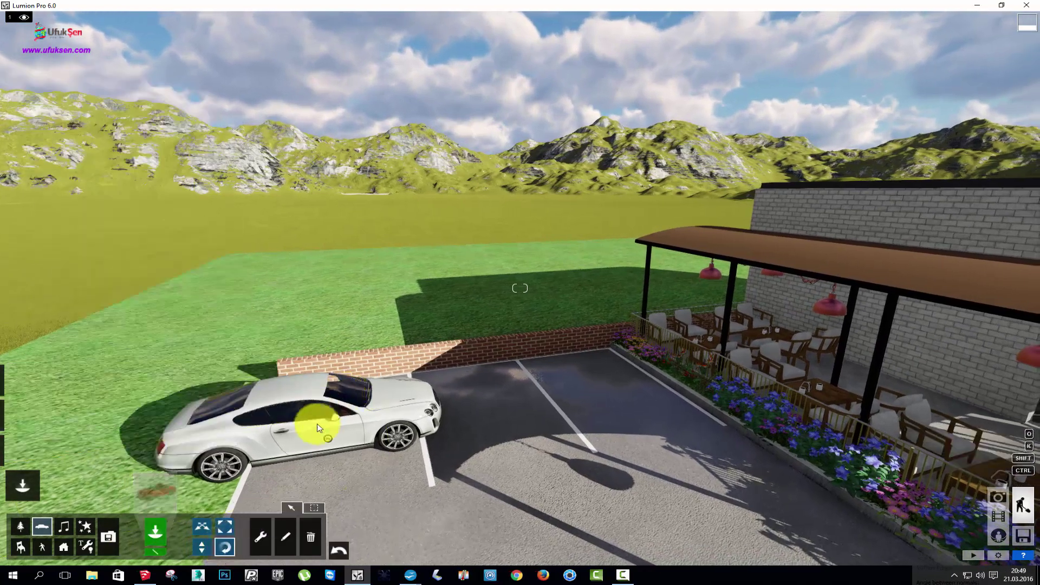
left_click_drag(324, 460, 321, 489)
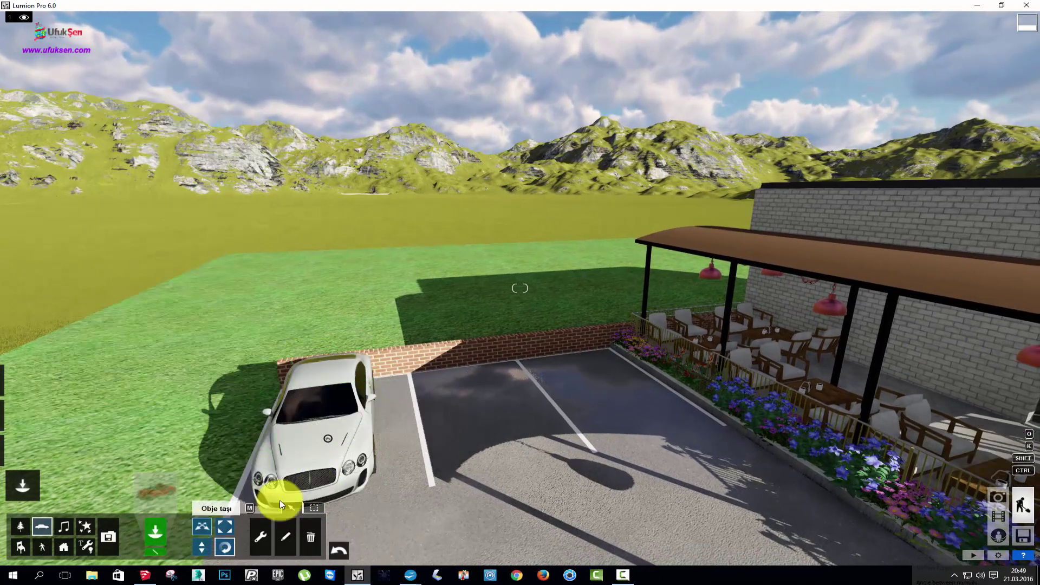
left_click_drag(326, 440, 351, 442)
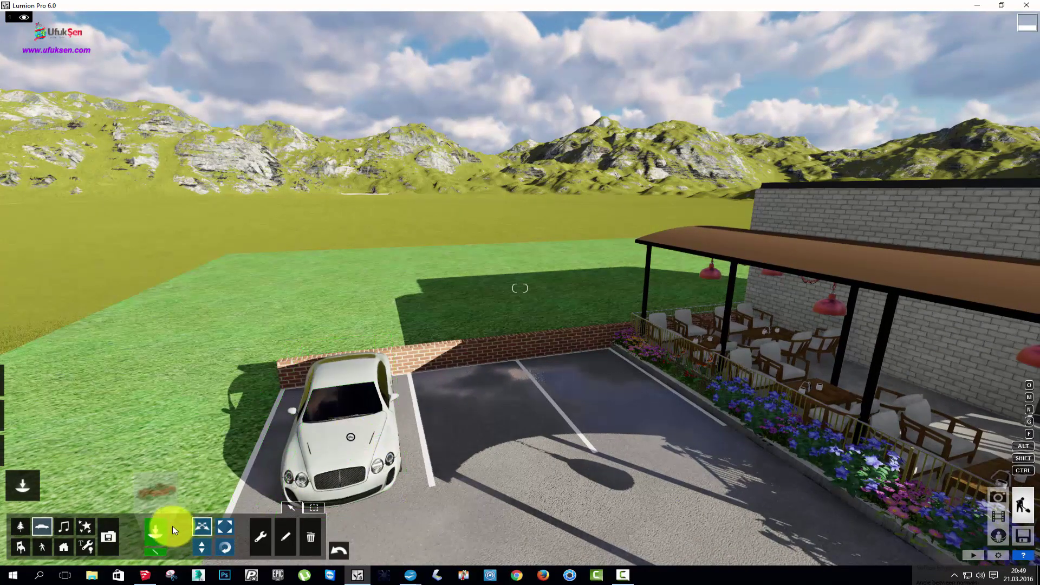
Add a white sports car beside it and rotate it to face forward
left_click(157, 505)
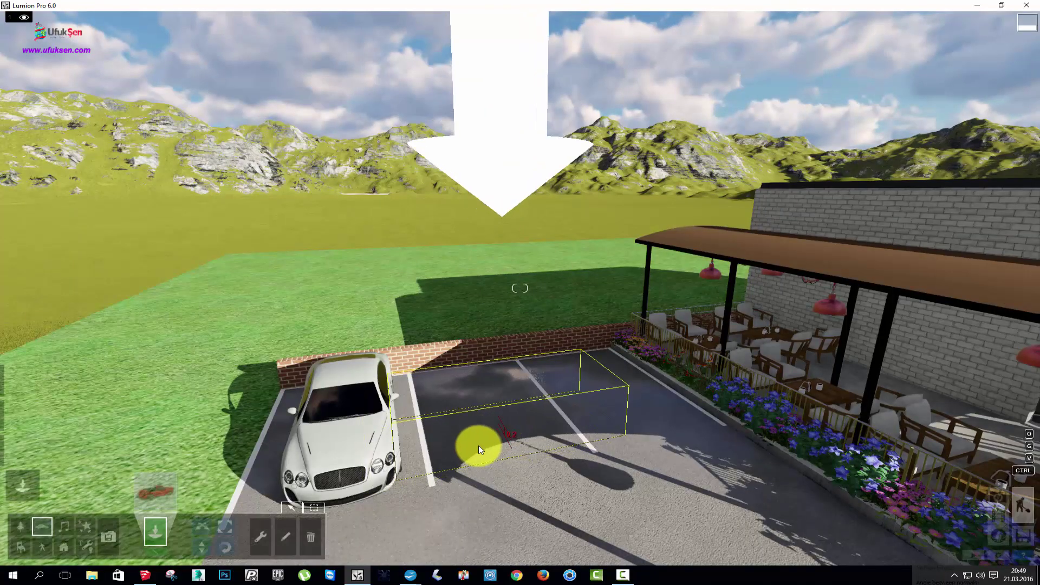
left_click(476, 446)
left_click(225, 544)
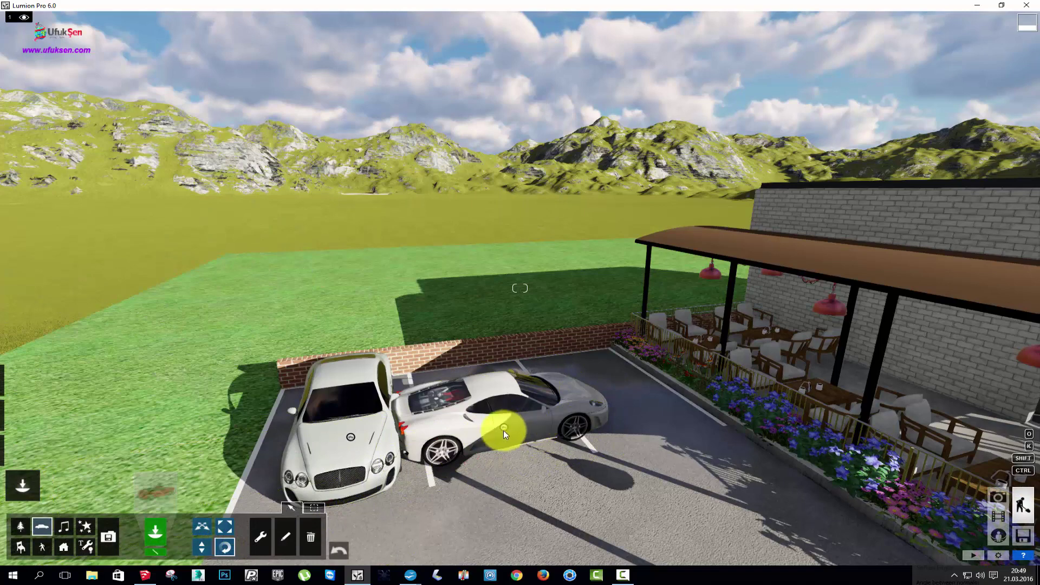
left_click_drag(501, 470, 529, 469)
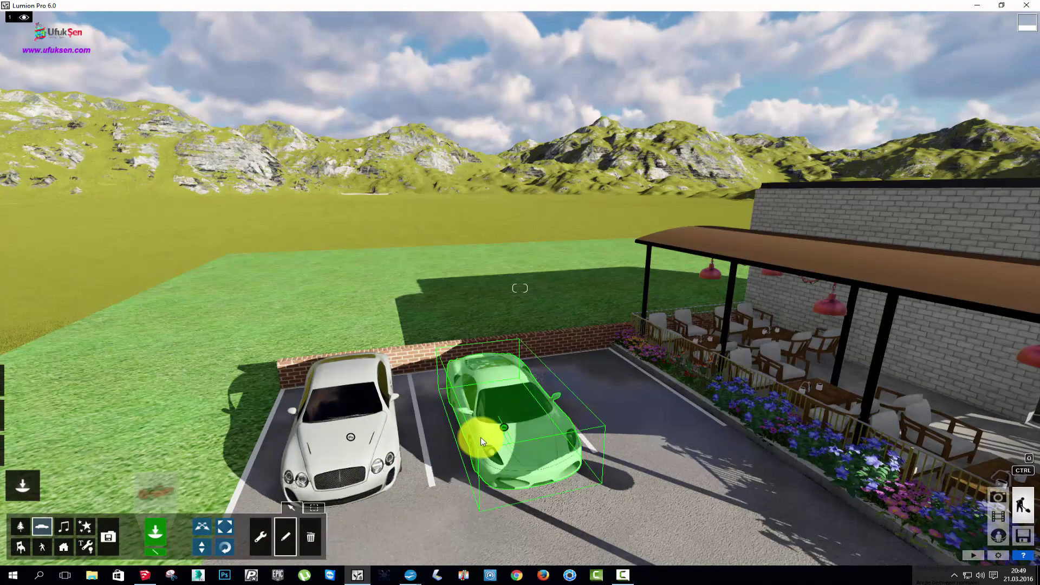
Recolour the sports car purple via Araç Rengi and nudge it into its bay
left_click(504, 427)
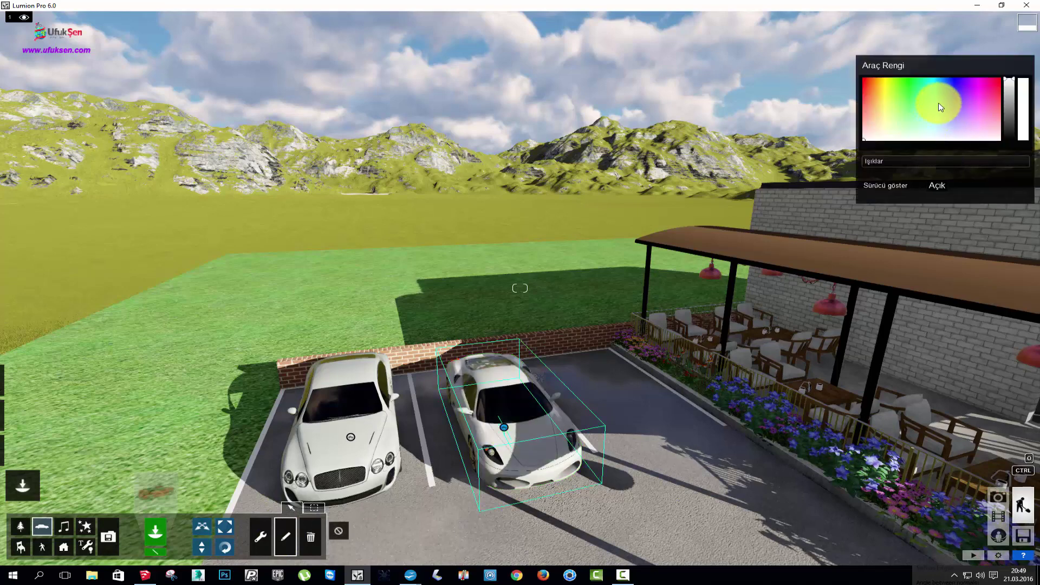
left_click_drag(941, 107, 974, 99)
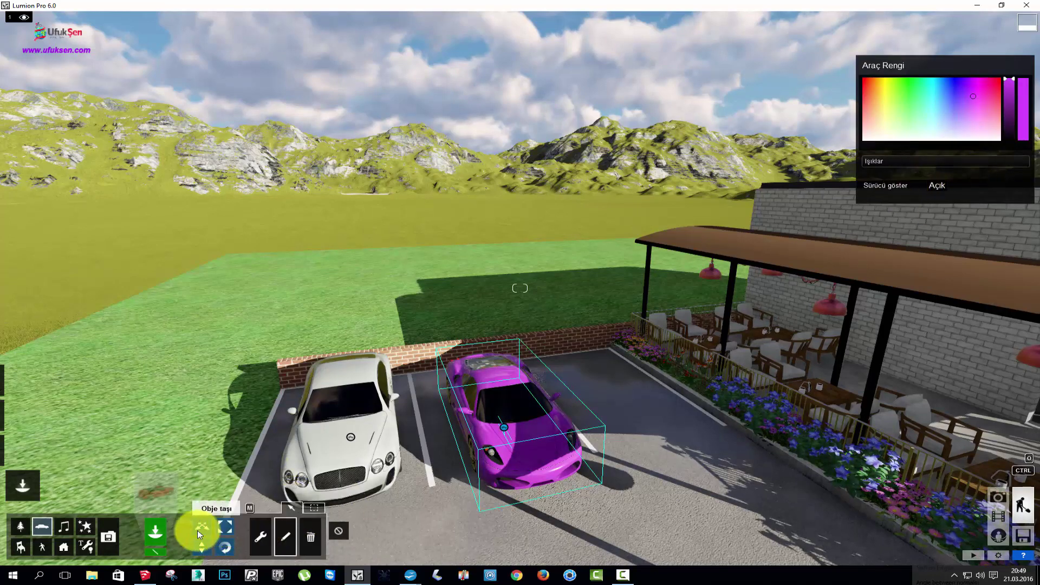
left_click(198, 531)
left_click_drag(503, 425, 491, 415)
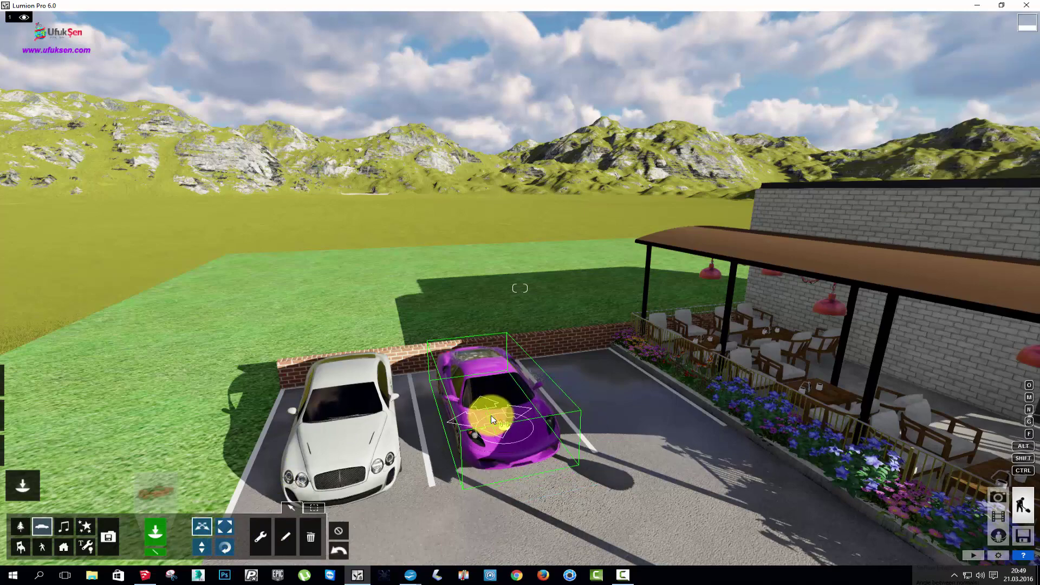
scroll(633, 408, "down", 3)
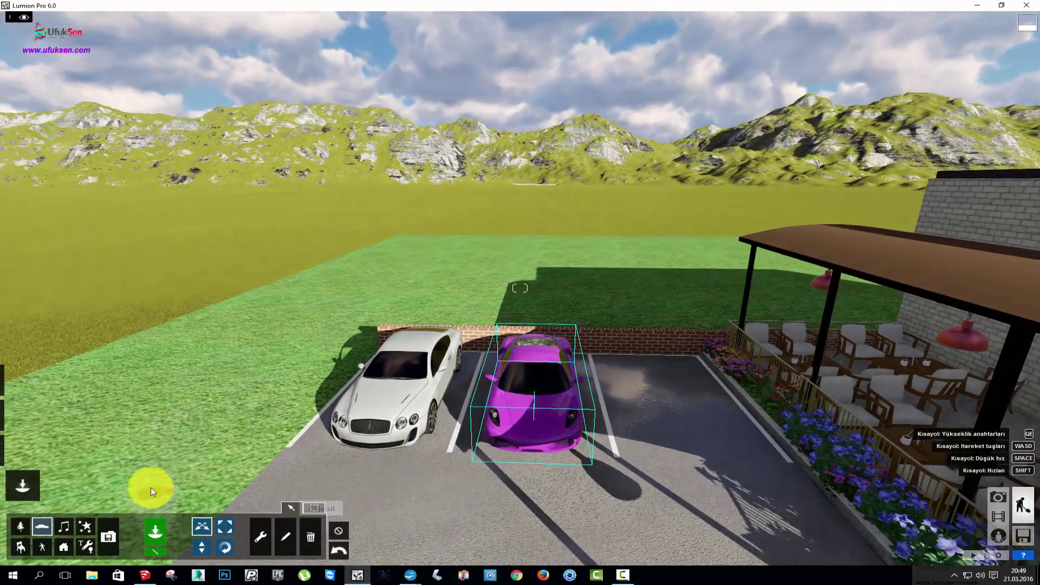
Place a grey car in the next bay and rotate it to face forward
left_click(154, 489)
left_click(283, 222)
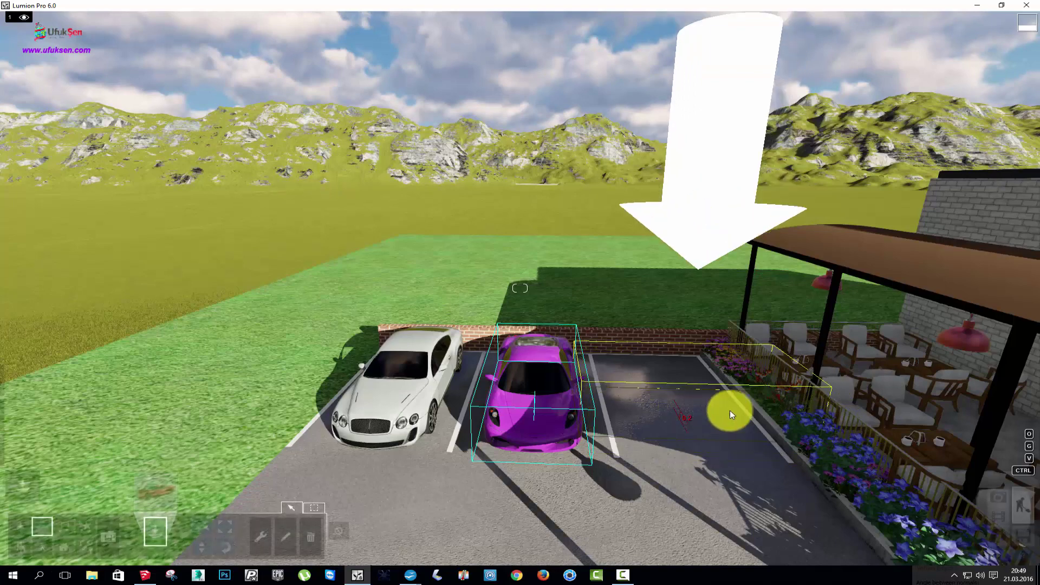
left_click(661, 428)
left_click(224, 547)
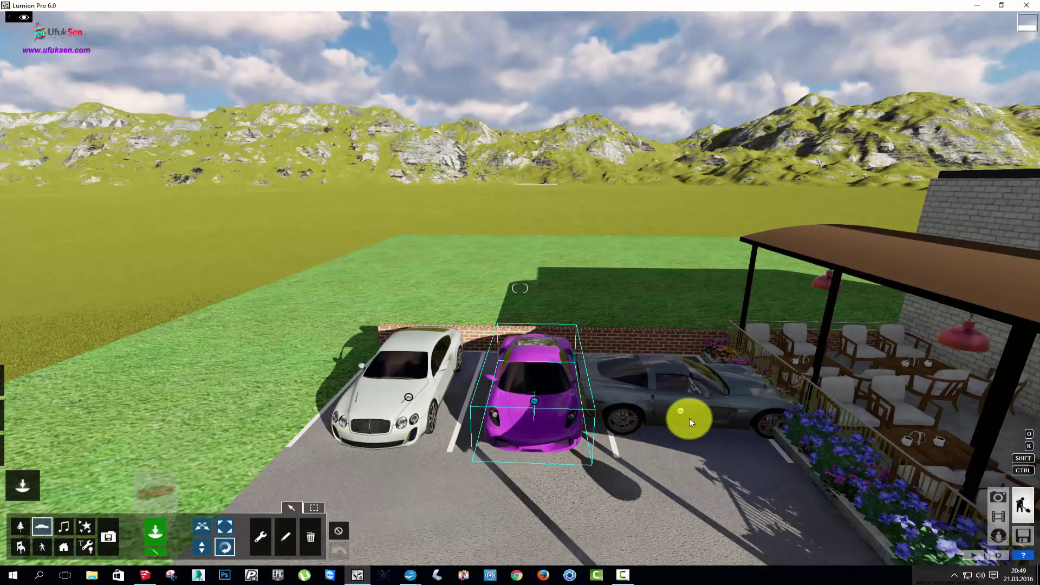
left_click_drag(682, 434, 708, 452)
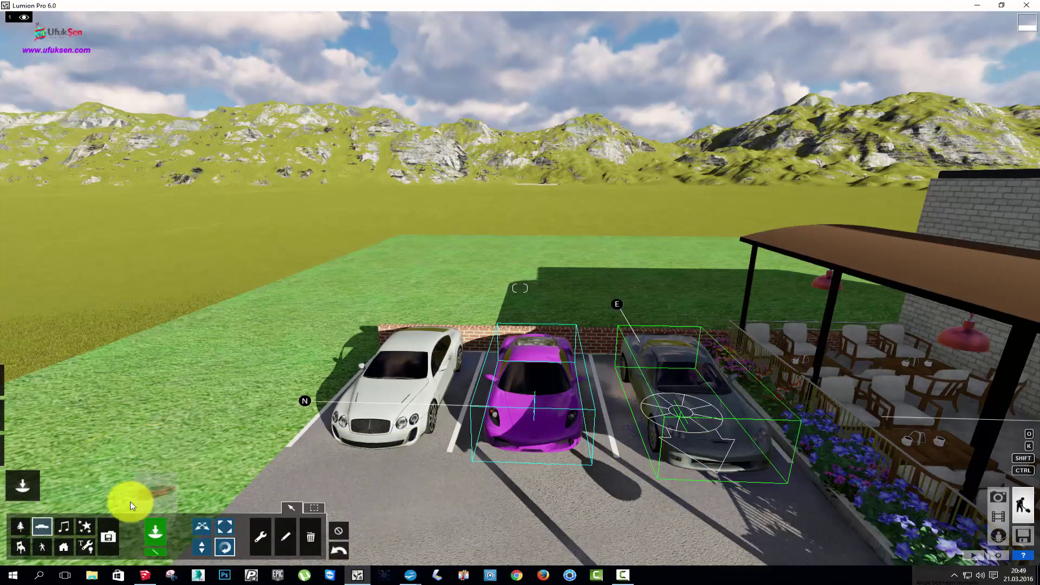
left_click(202, 527)
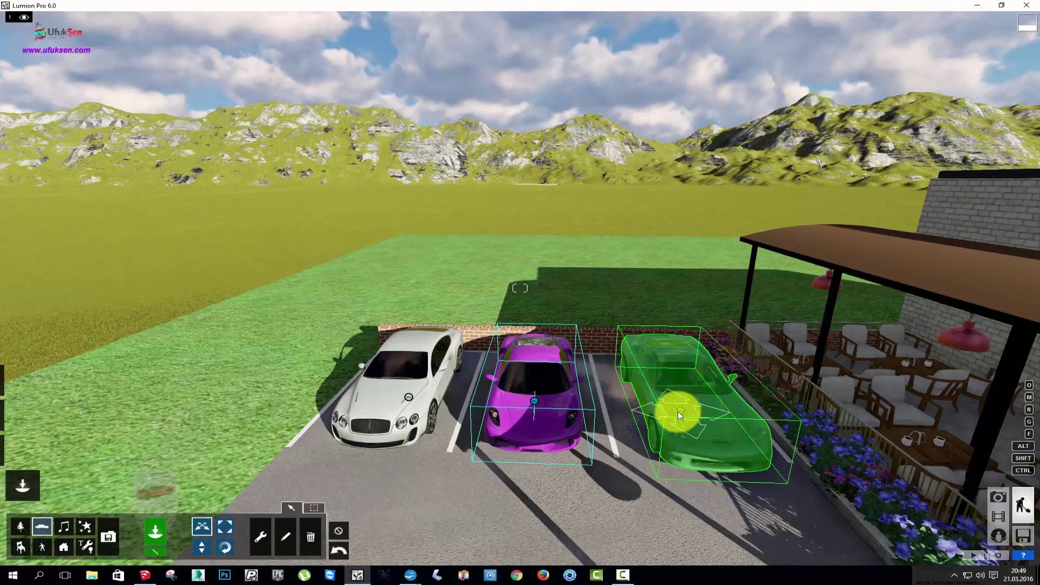
mouse_move(674, 408)
right_mouse_down()
mouse_move(515, 466)
mouse_move(324, 465)
right_mouse_up()
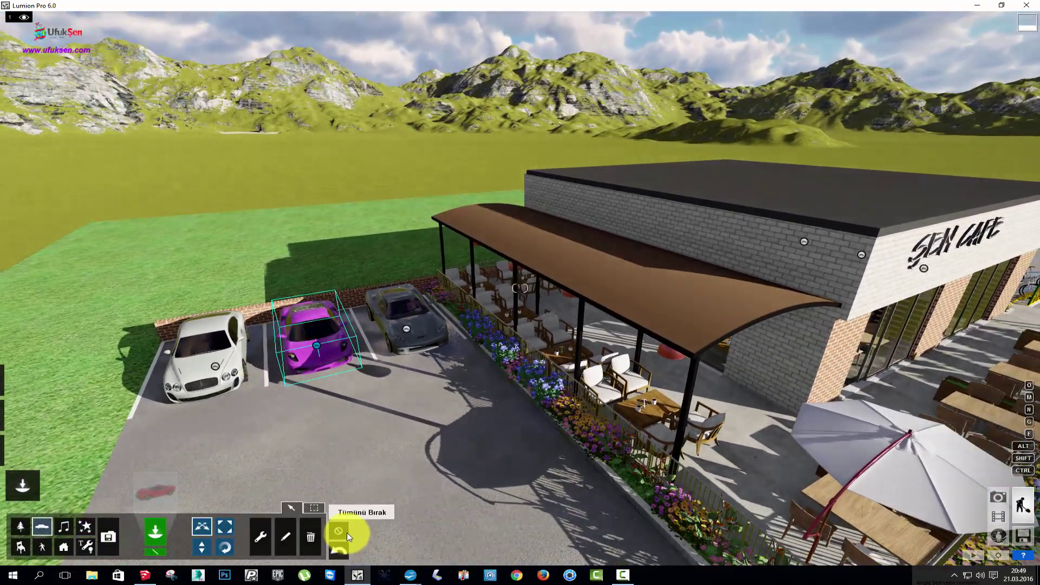
Give the café awning a brown Standard material with reduced reflectivity
left_click(343, 529)
right_click_drag(549, 405, 537, 395)
key("e")
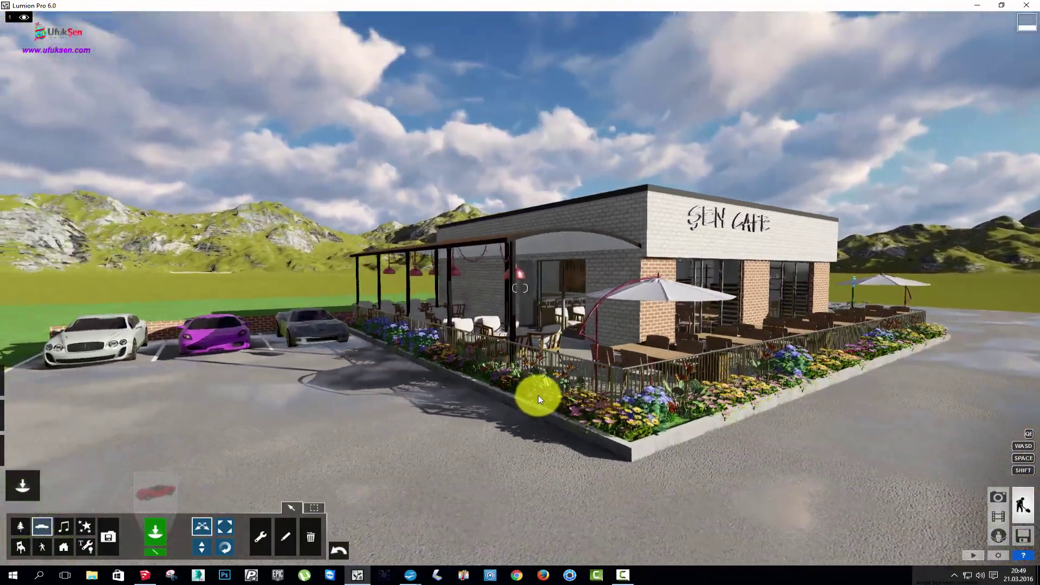
key("q")
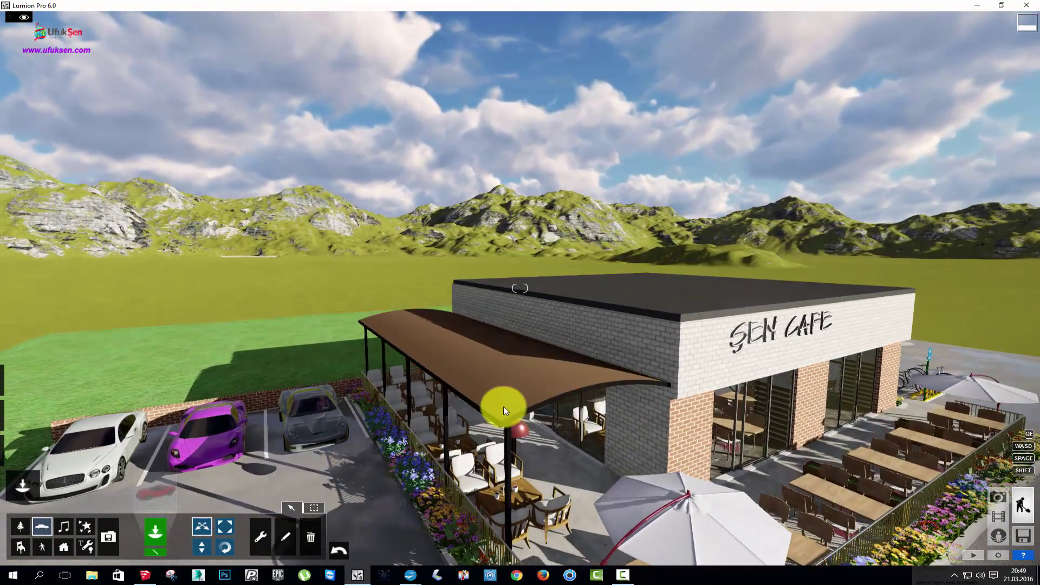
right_click_drag(538, 395, 2, 475)
left_click(23, 450)
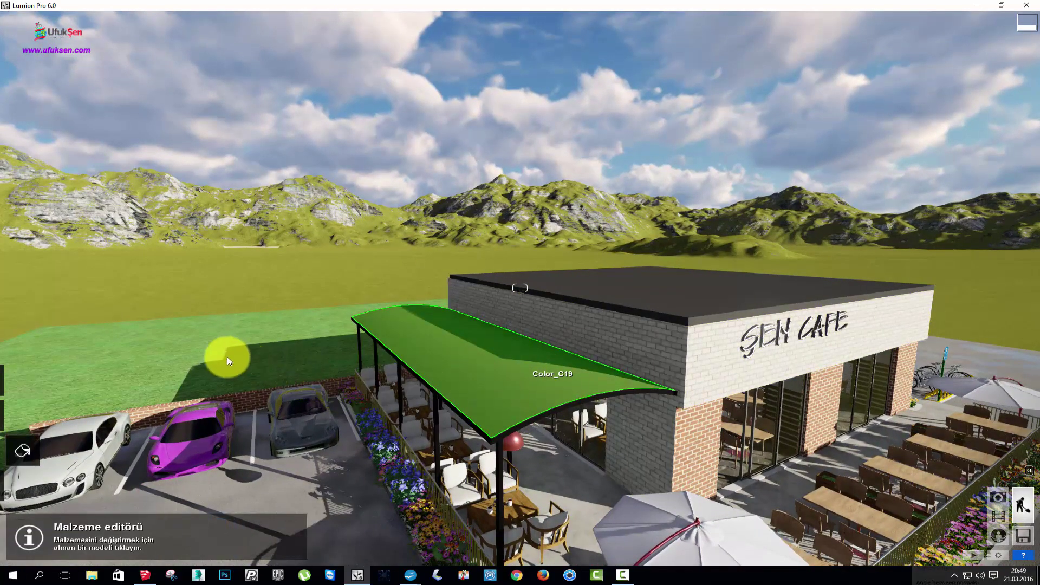
left_click(91, 321)
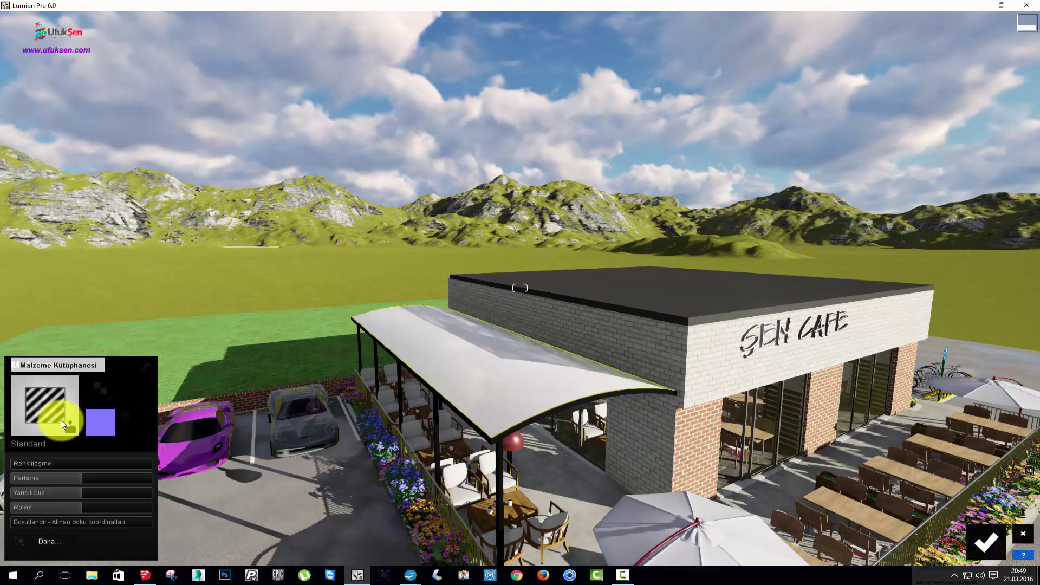
left_click(64, 507, "shift")
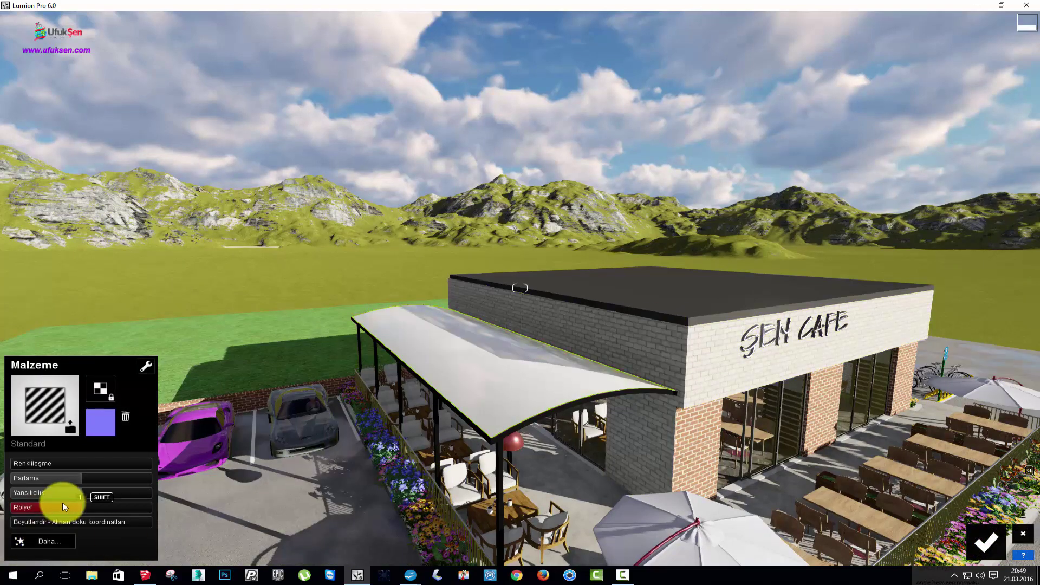
mouse_move(69, 495)
left_mouse_down("shift")
mouse_move(40, 486)
mouse_move(156, 471)
mouse_move(118, 471)
left_mouse_up("shift")
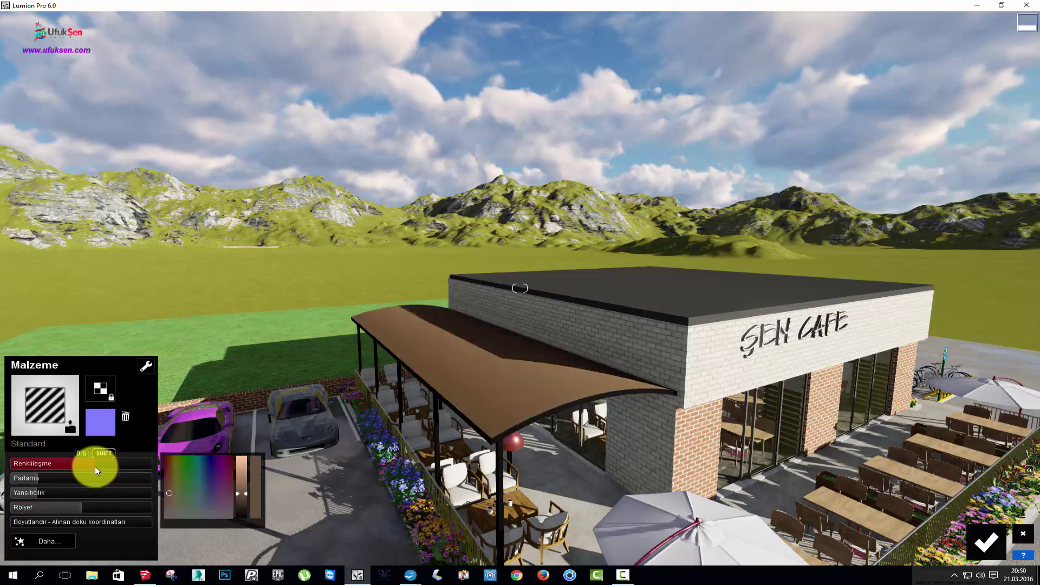
left_click(987, 541)
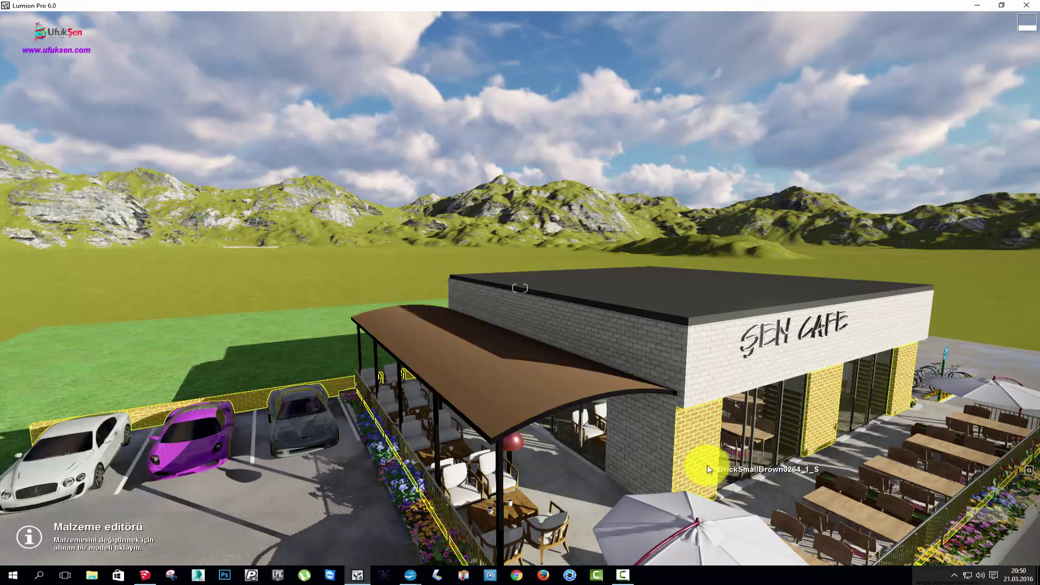
Fly to an elevated view of the café front terrace and flower beds
key("e")
key("w")
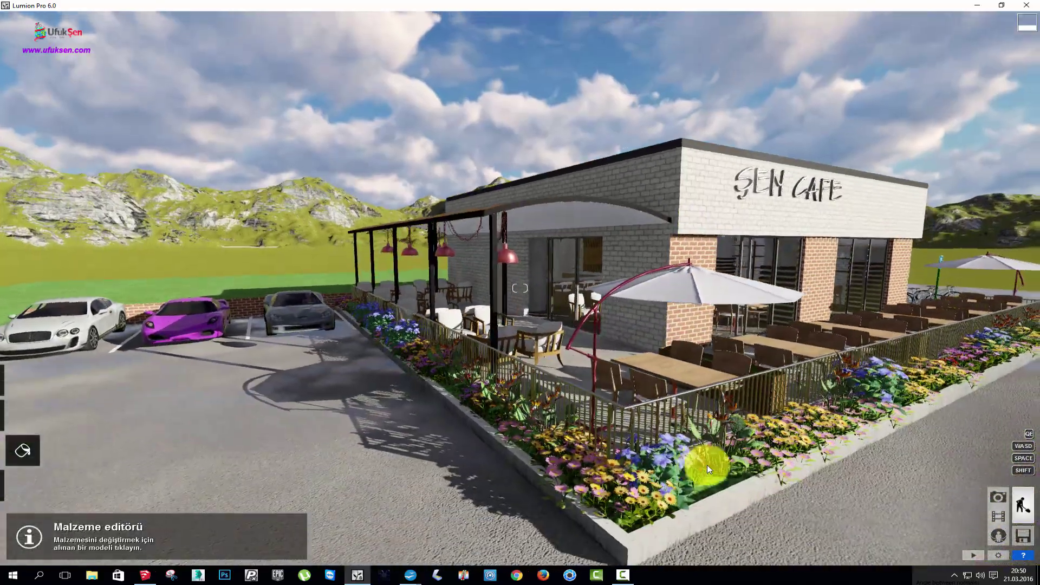
right_click_drag(707, 465, 703, 465)
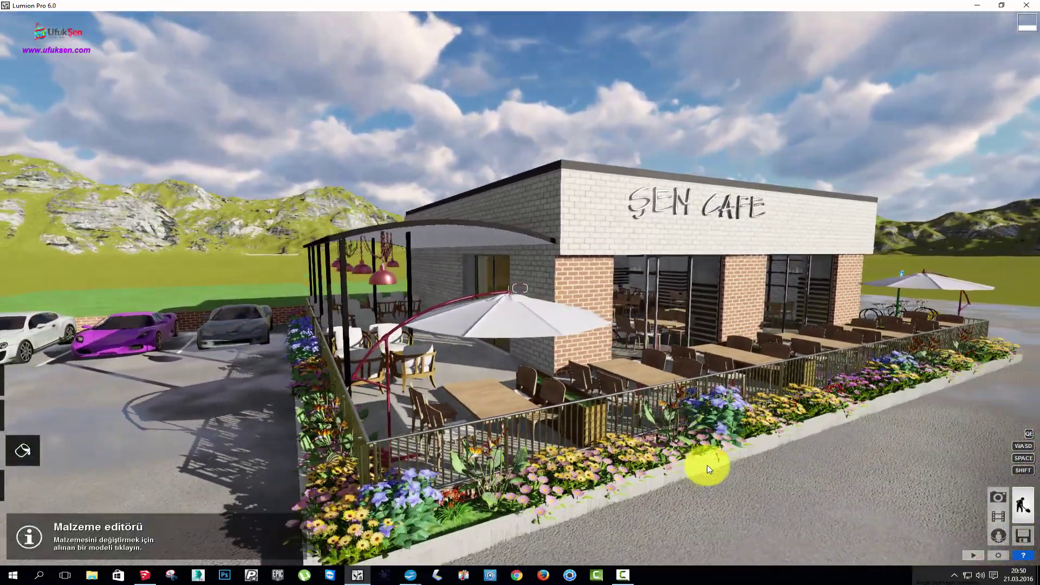
key("w")
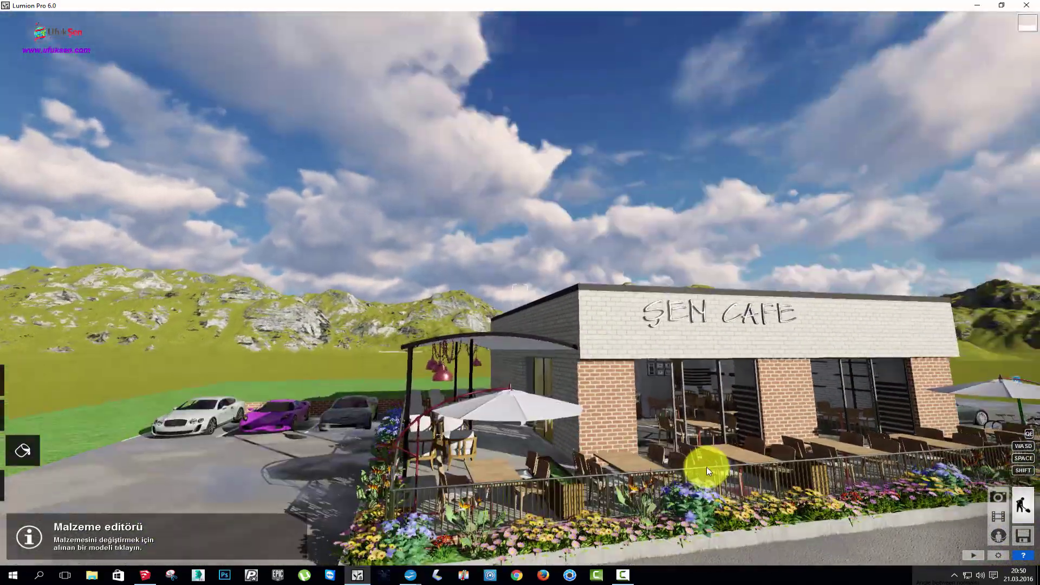
right_click_drag(703, 465, 707, 466)
key("w")
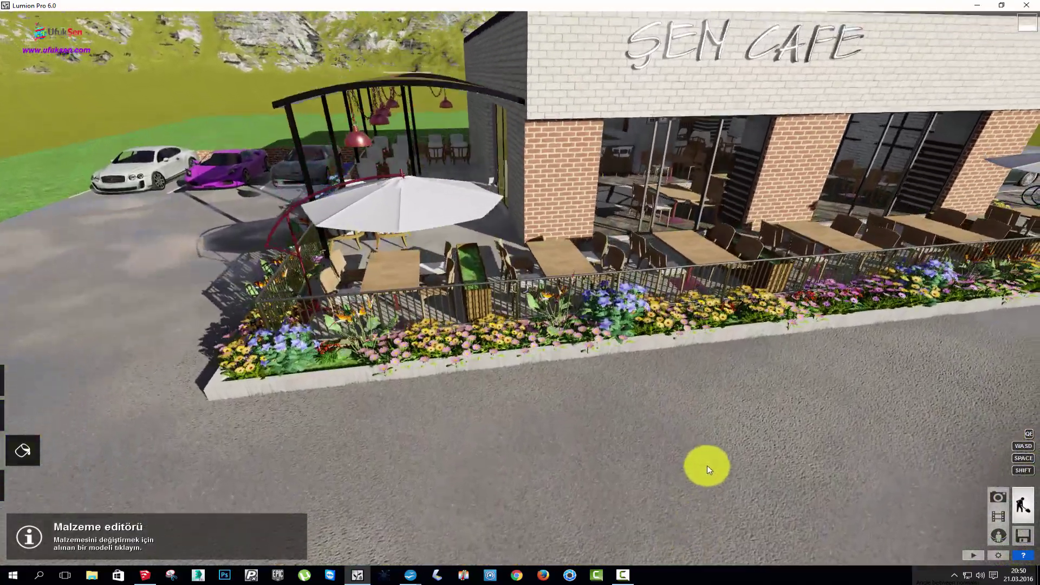
key("s")
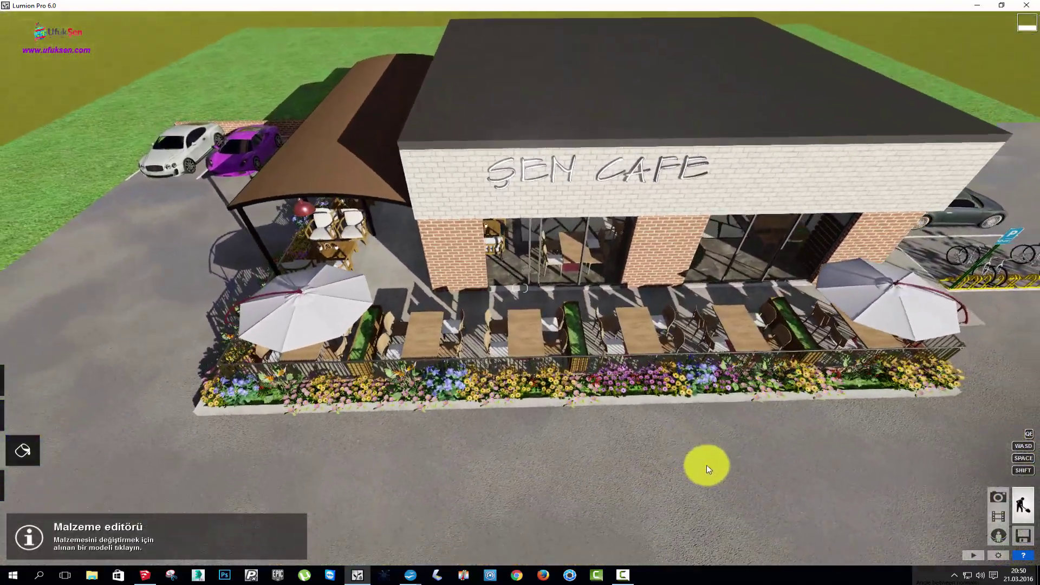
mouse_move(22, 451)
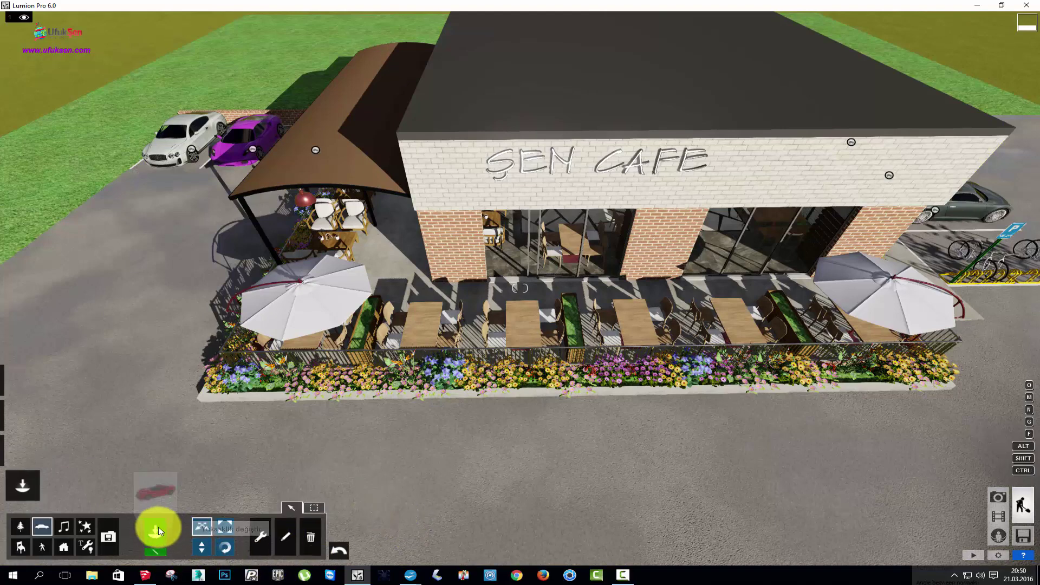
left_click(24, 527)
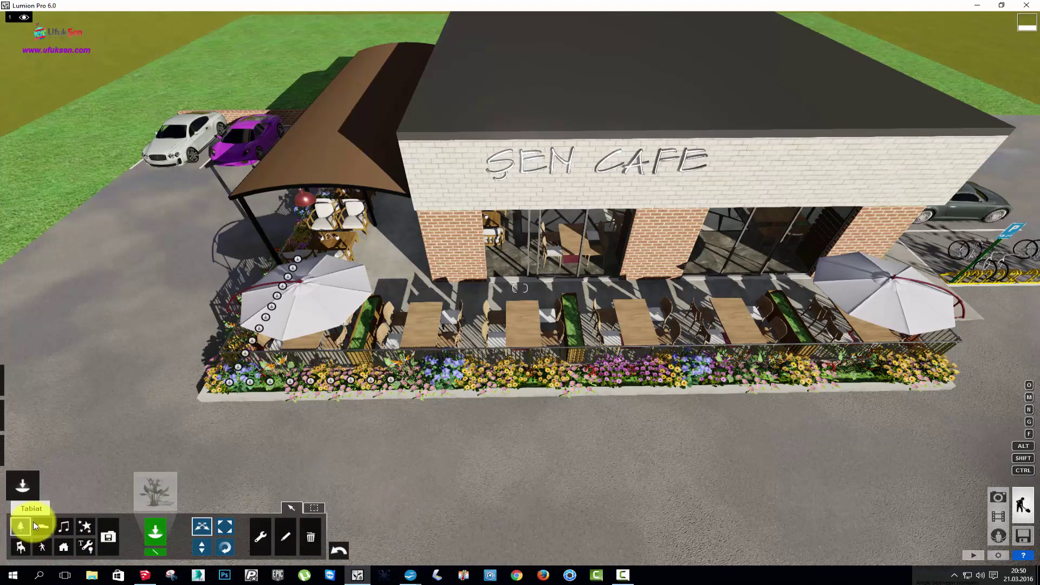
left_click(163, 547)
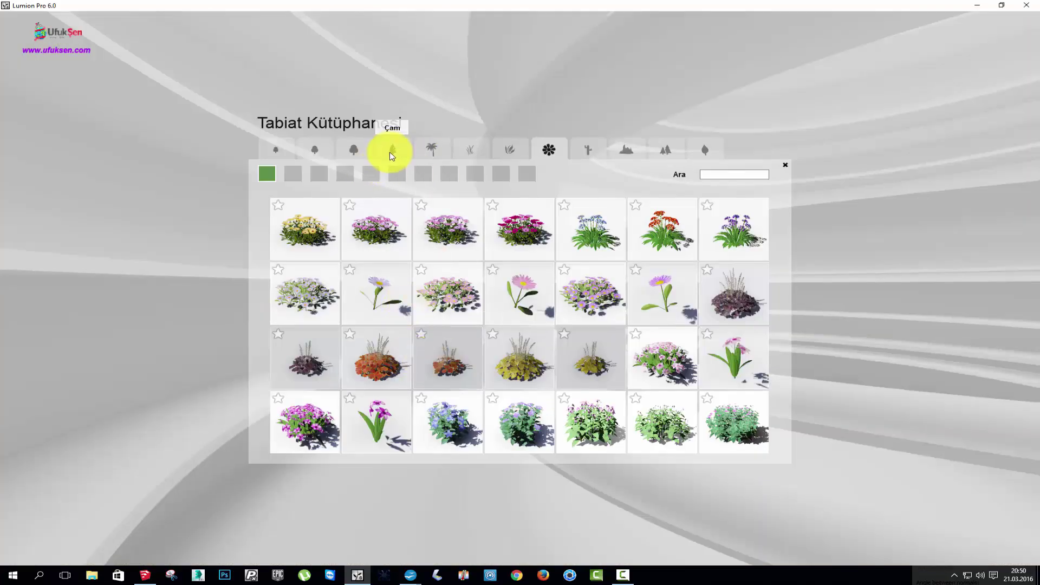
left_click(392, 157)
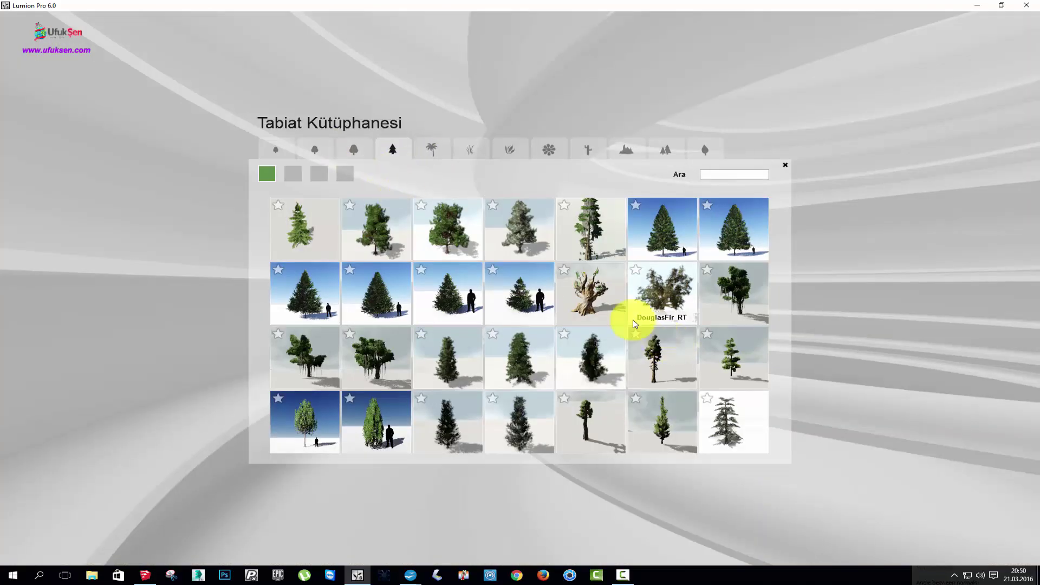
left_click(304, 179)
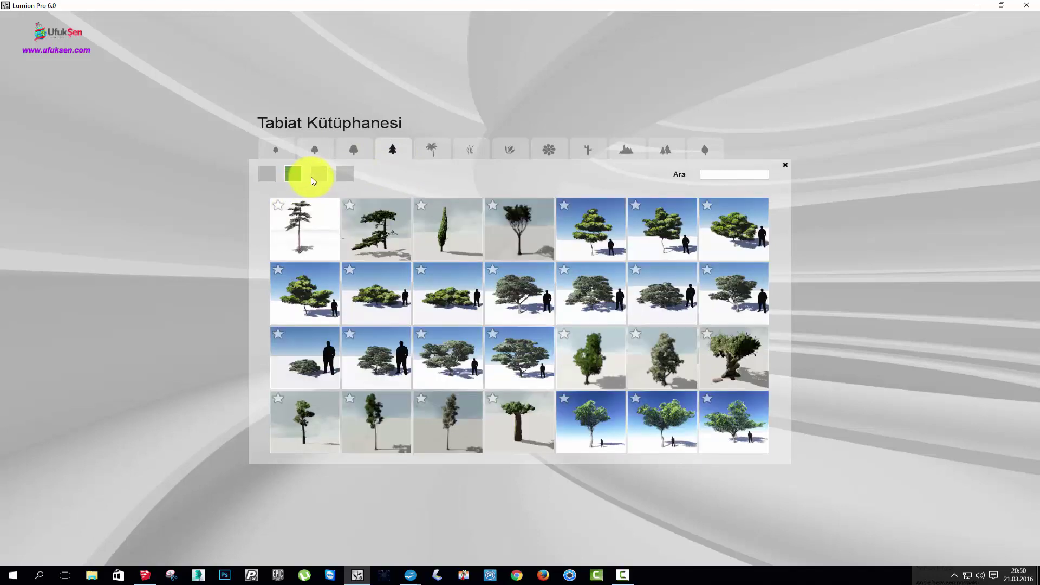
left_click(318, 176)
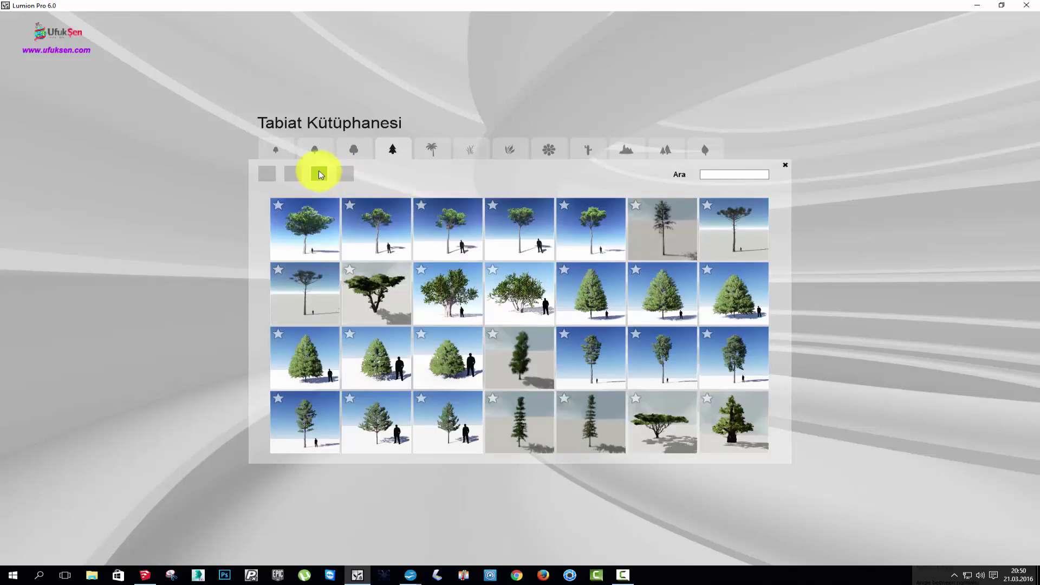
left_click(350, 174)
left_click(319, 173)
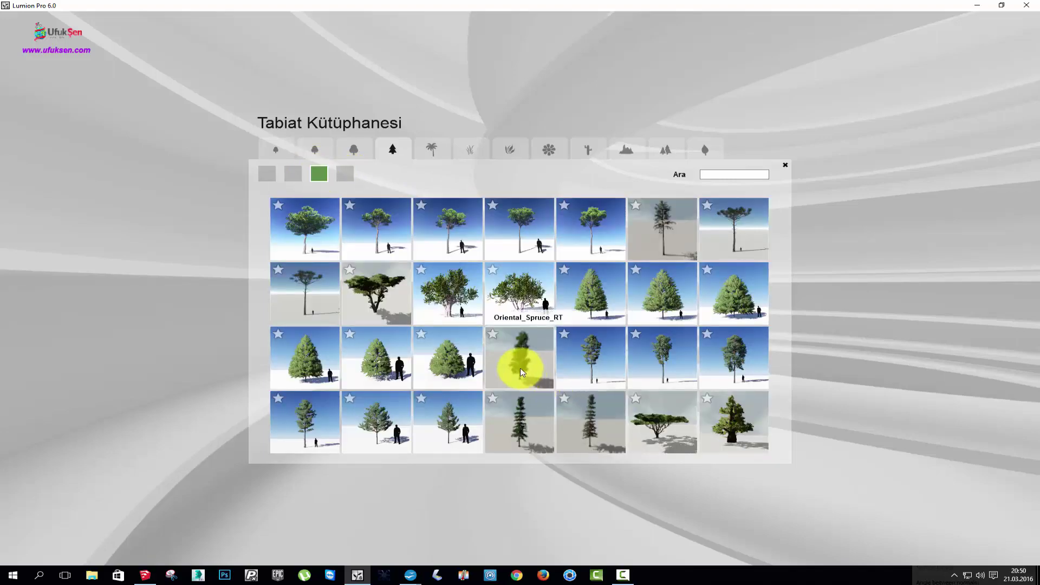
left_click(515, 474)
key("a")
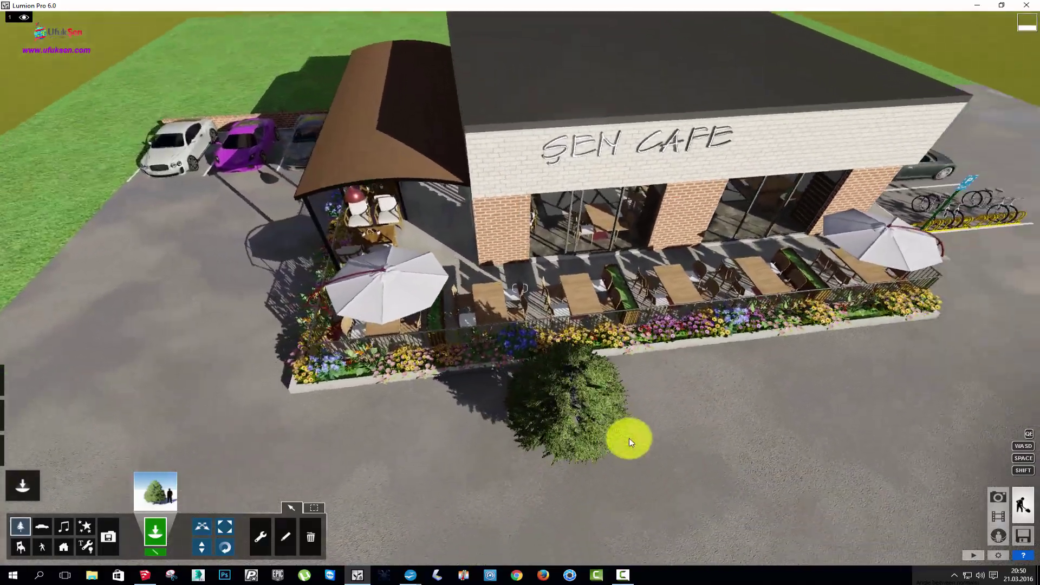
right_click_drag(630, 442, 630, 442)
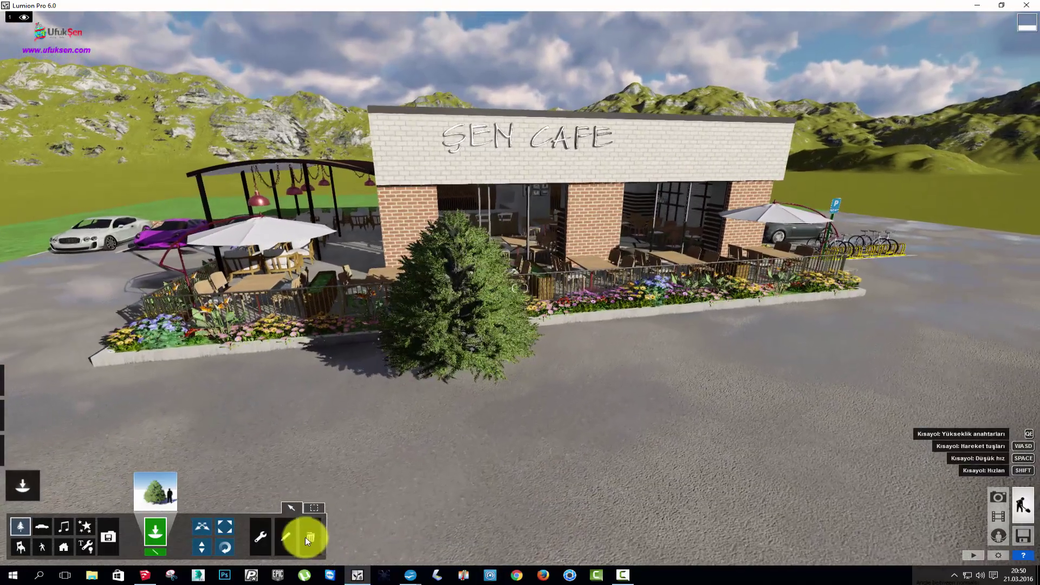
left_click(310, 537)
left_click(469, 364)
right_click_drag(470, 363, 412, 273)
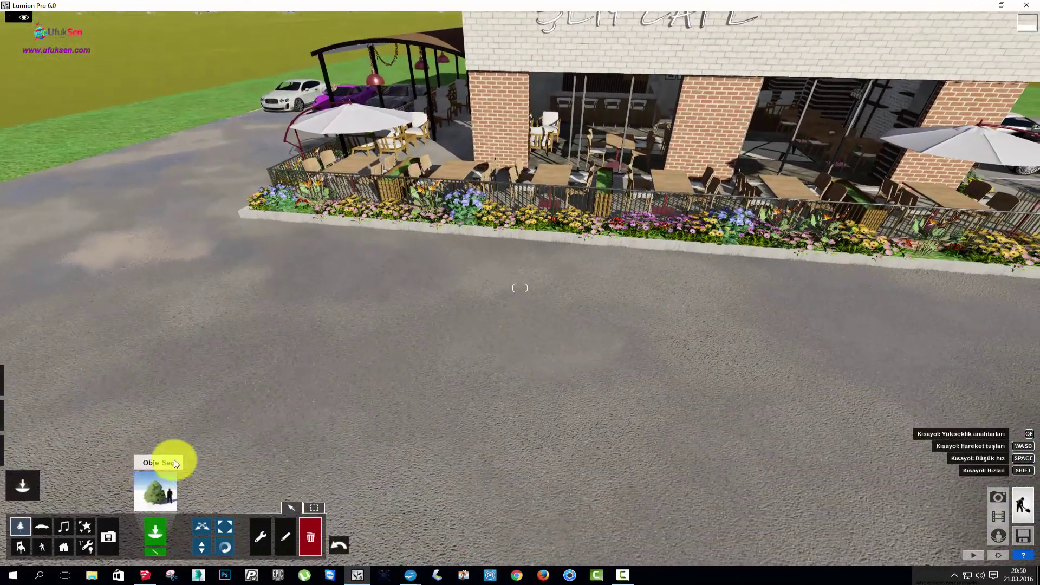
left_click(175, 464)
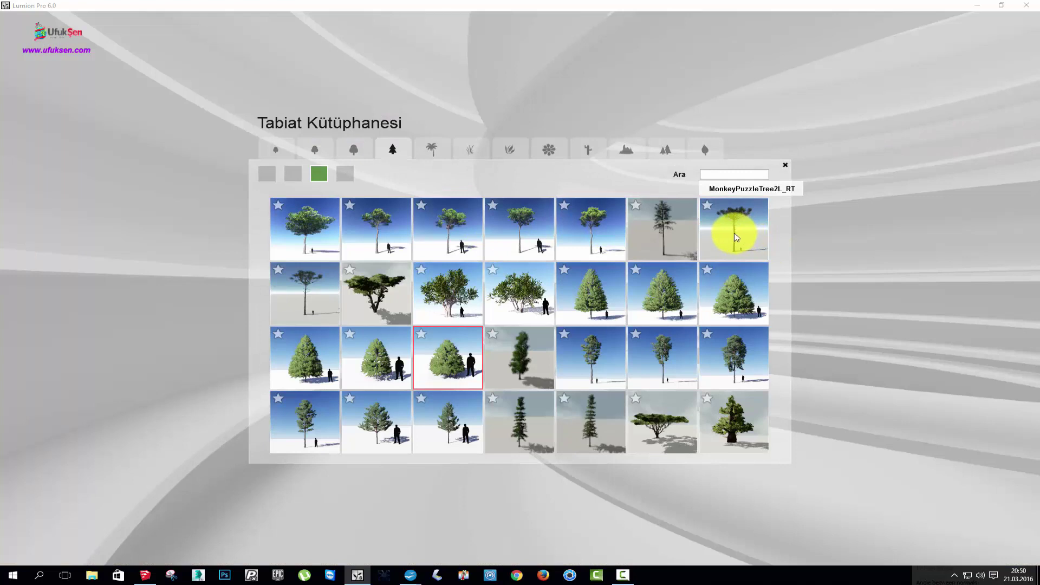
left_click(362, 156)
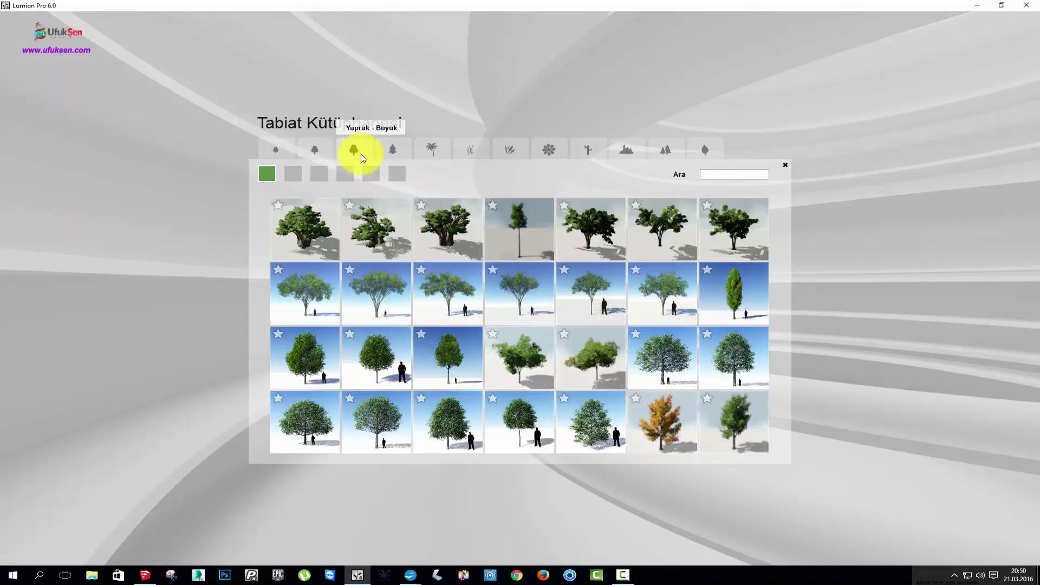
left_click(334, 156)
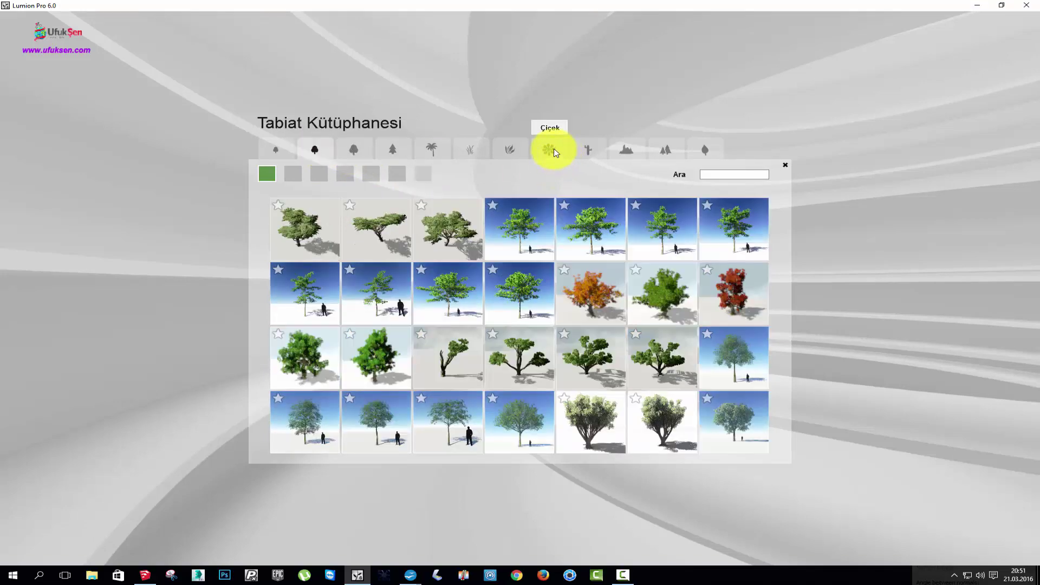
left_click(556, 153)
left_click(510, 151)
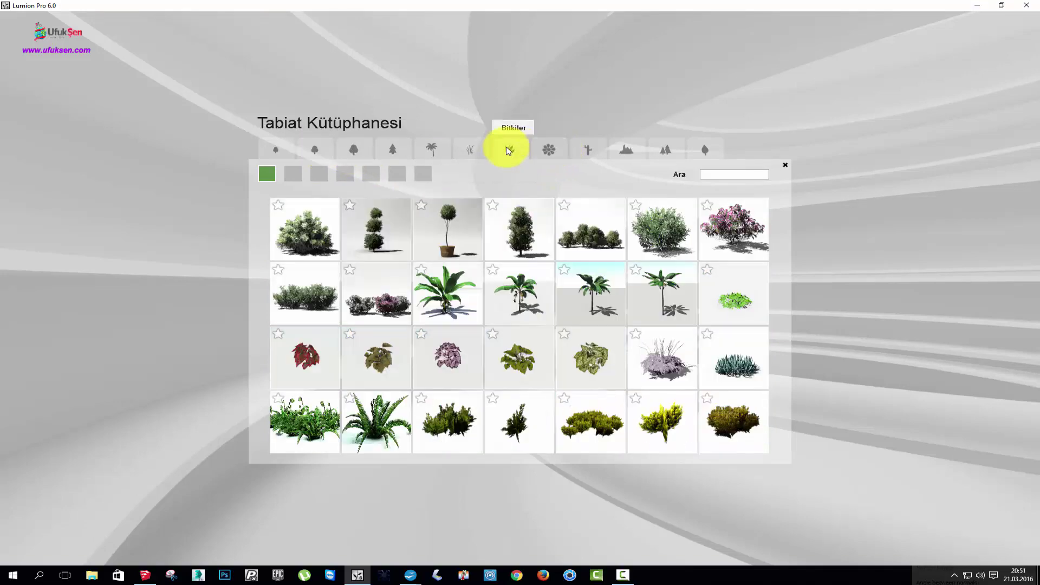
left_click(515, 229)
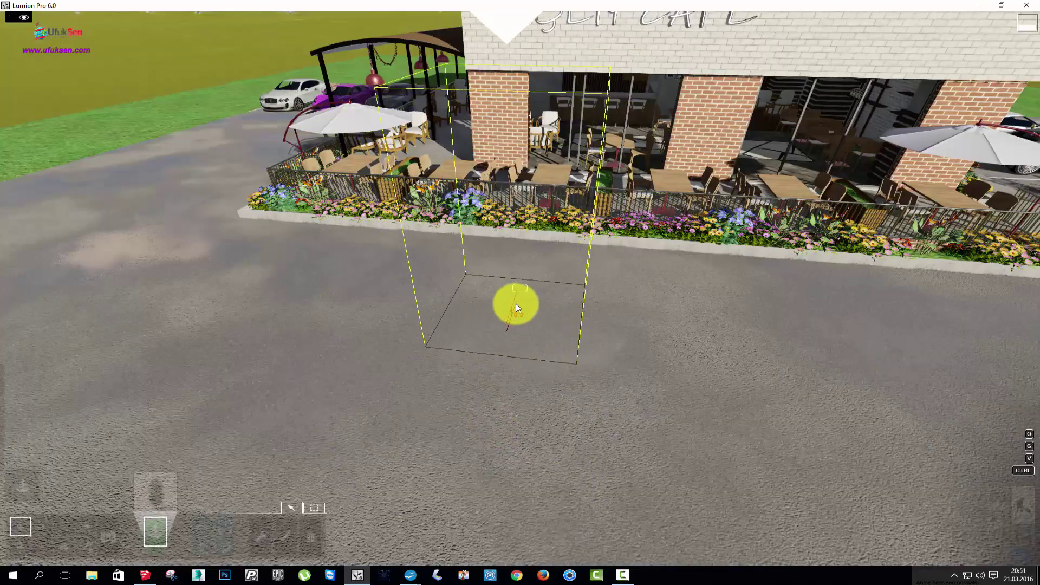
left_click(518, 293)
scroll(629, 260, "down", 5)
scroll(633, 249, "up", 2)
scroll(631, 249, "up", 2)
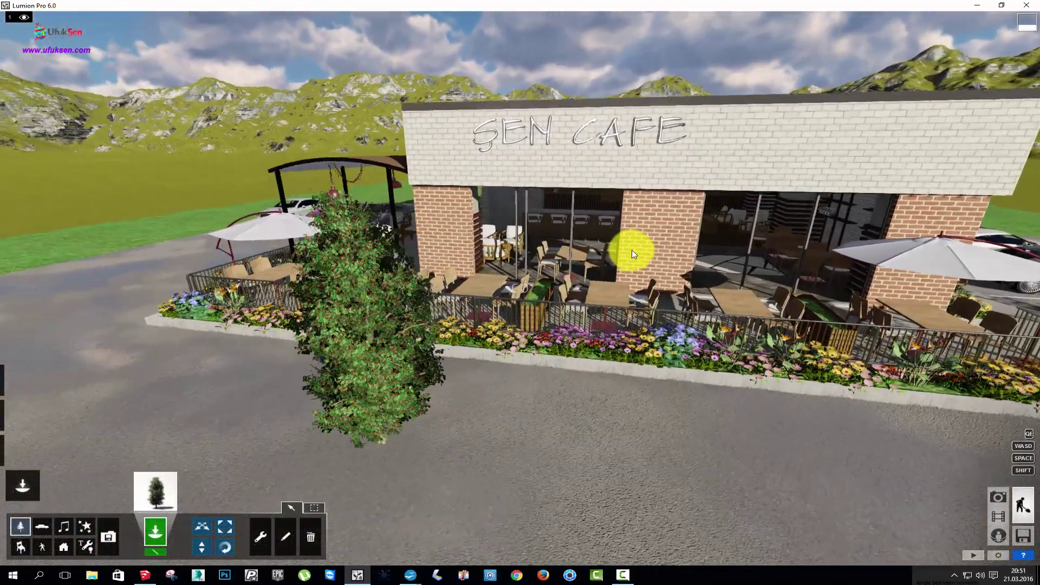
scroll(634, 252, "up", 3)
scroll(632, 249, "down", 3)
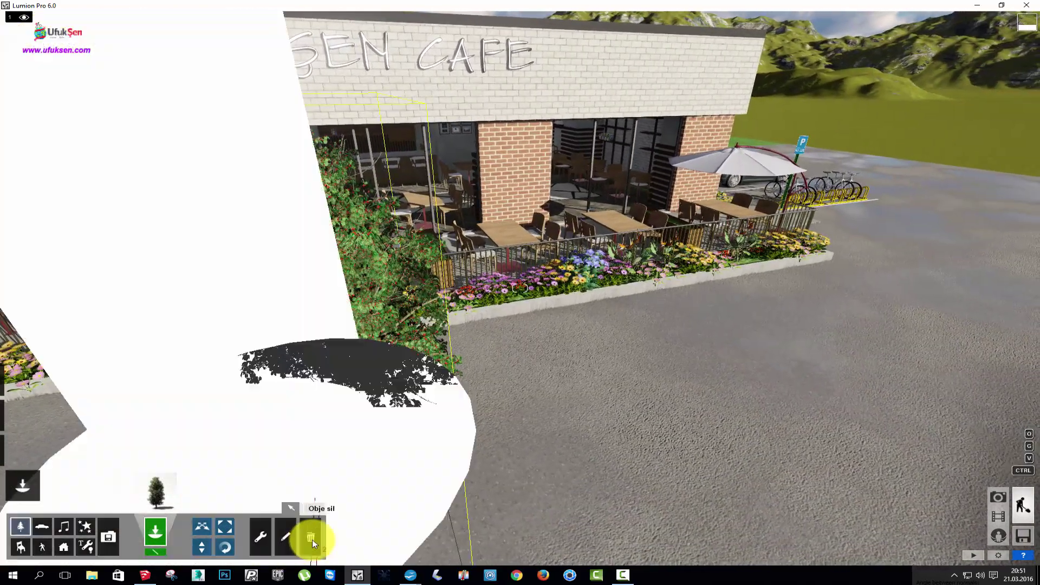
left_click(310, 537)
left_click(382, 453)
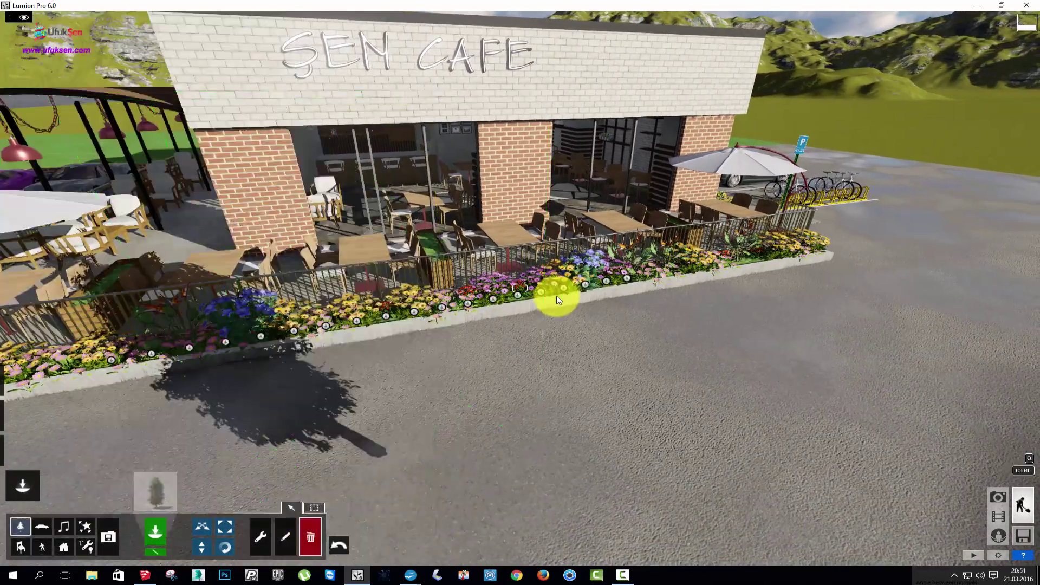
left_click(160, 487)
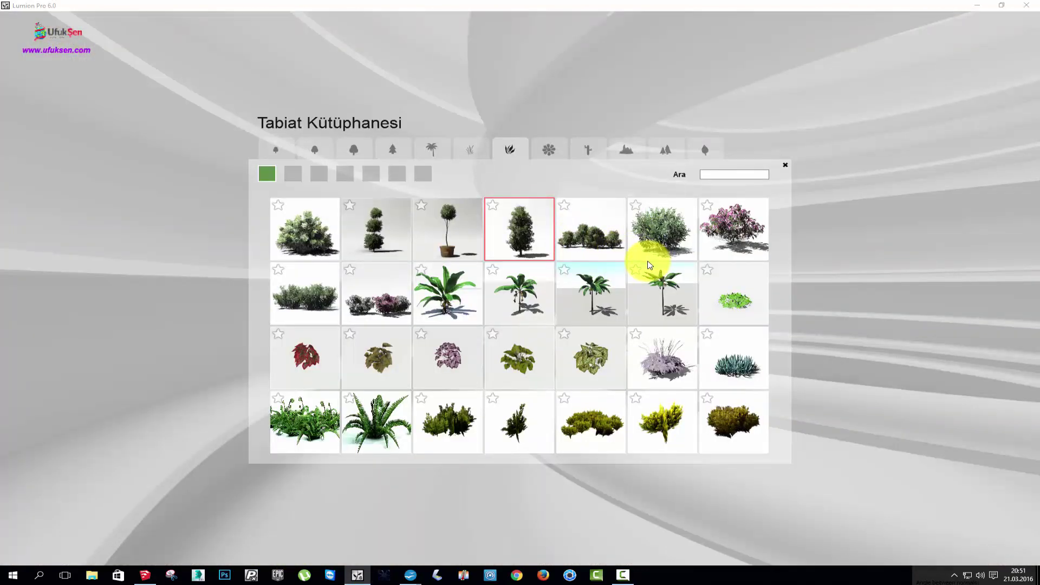
left_click(293, 174)
left_click(345, 174)
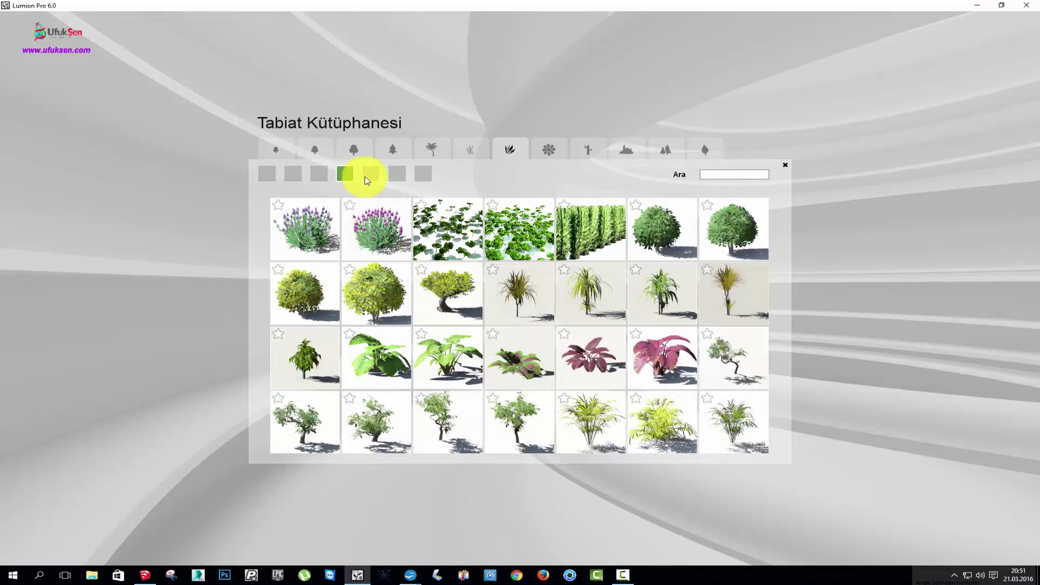
left_click(371, 174)
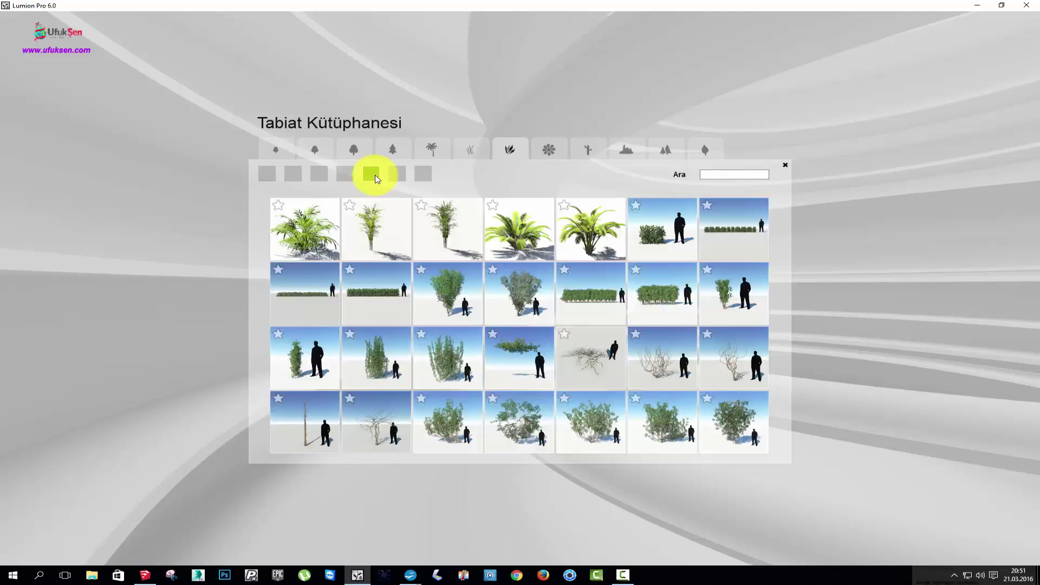
left_click(398, 179)
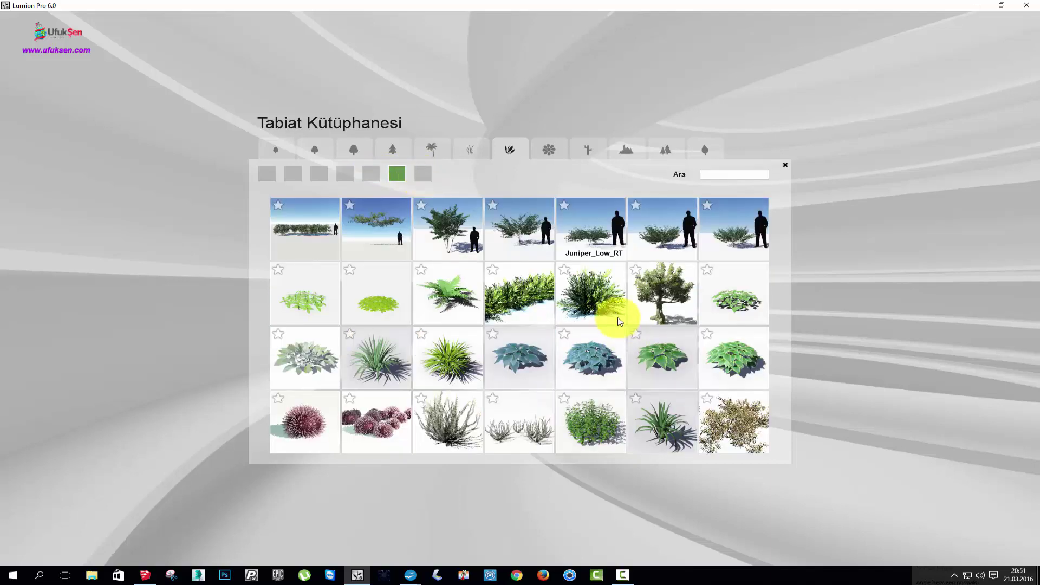
left_click(656, 285)
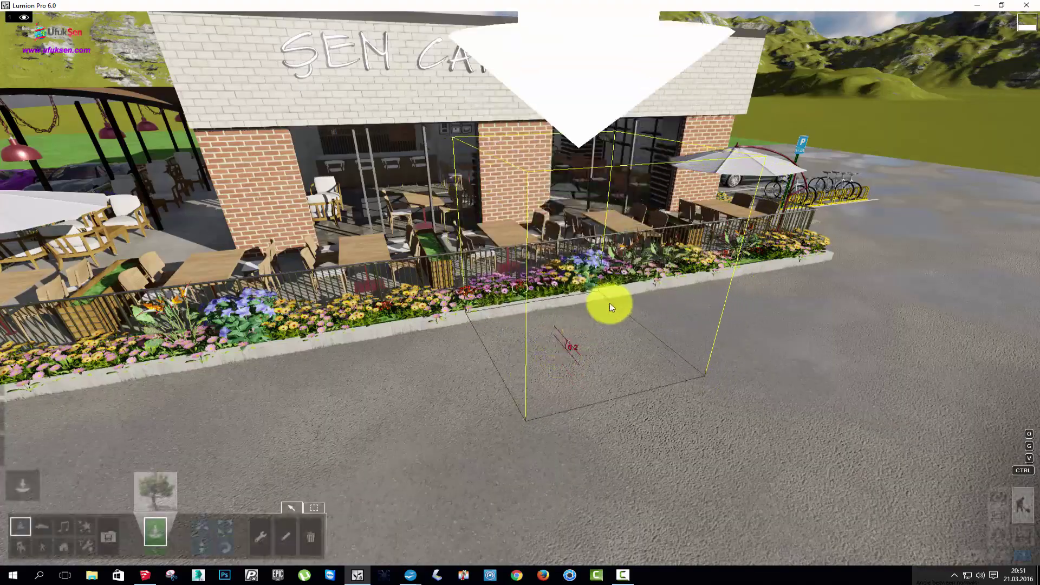
left_click(610, 303)
scroll(610, 298, "up", 2)
scroll(610, 298, "up", 2)
scroll(610, 298, "up", 2)
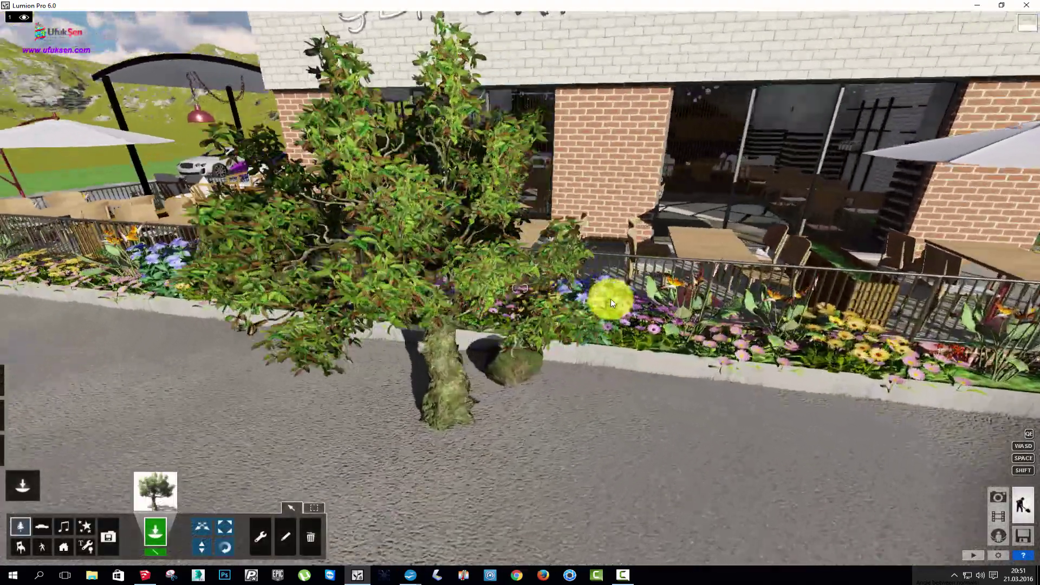
scroll(610, 298, "up", 2)
scroll(611, 299, "down", 5)
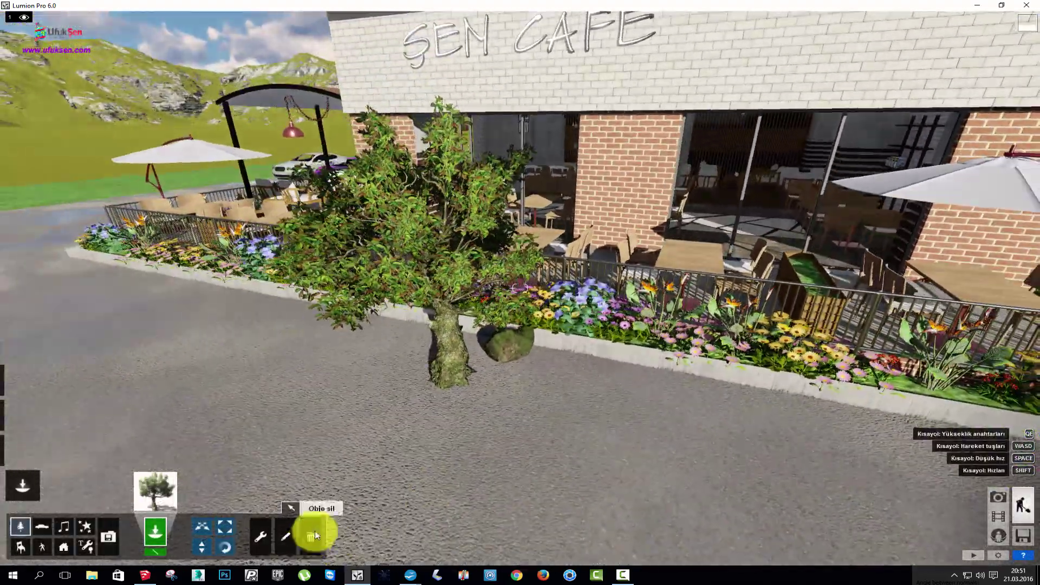
left_click(316, 536)
left_click(448, 375)
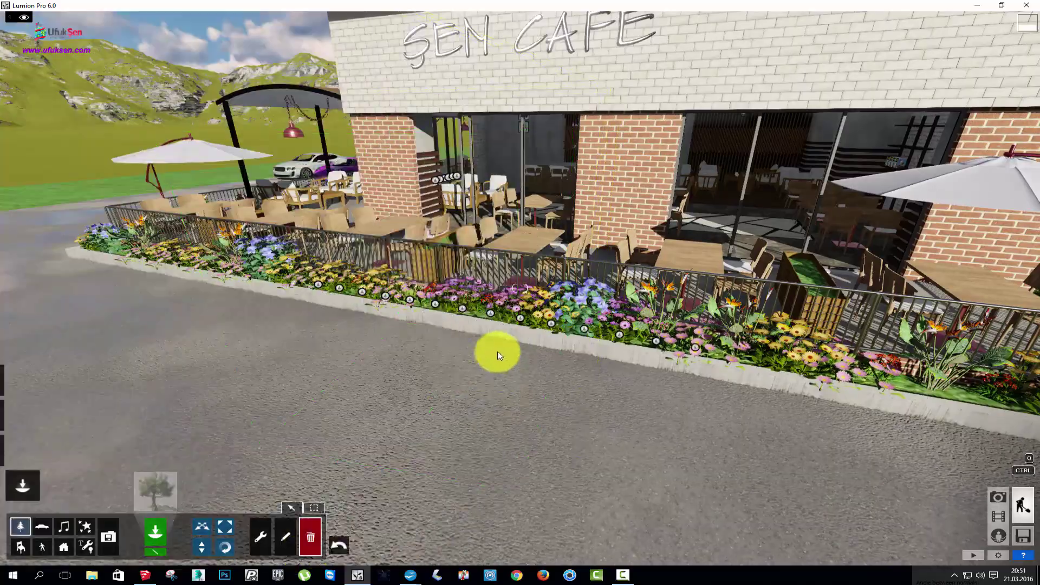
scroll(497, 353, "down", 5)
scroll(498, 354, "up", 3)
scroll(498, 353, "up", 3)
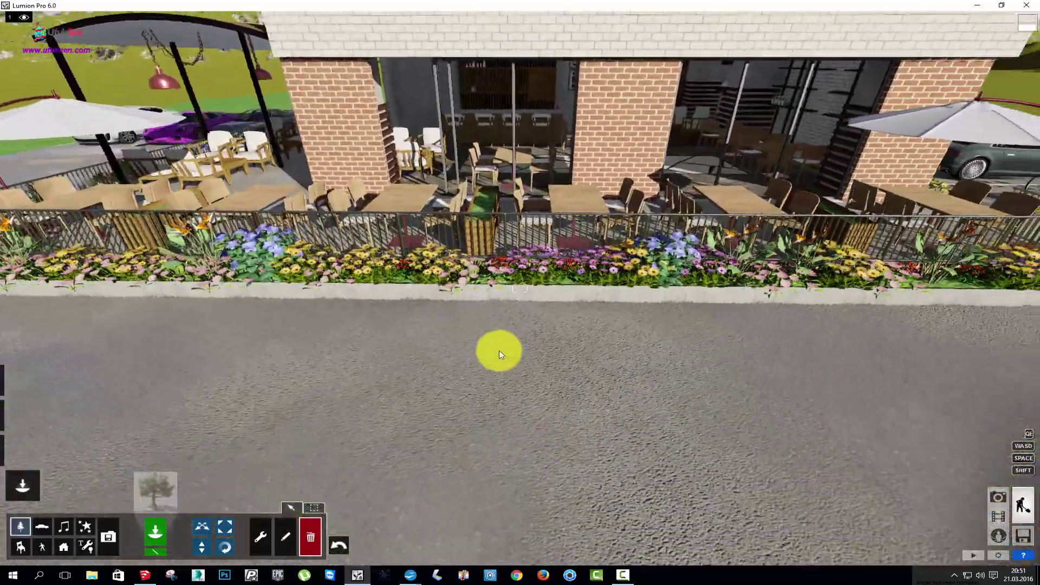
scroll(499, 353, "down", 5)
scroll(158, 506, "up", 3)
Open the outdoor objects library and view the barrels, benches, lighting, industry and construction categories
scroll(69, 521, "up", 3)
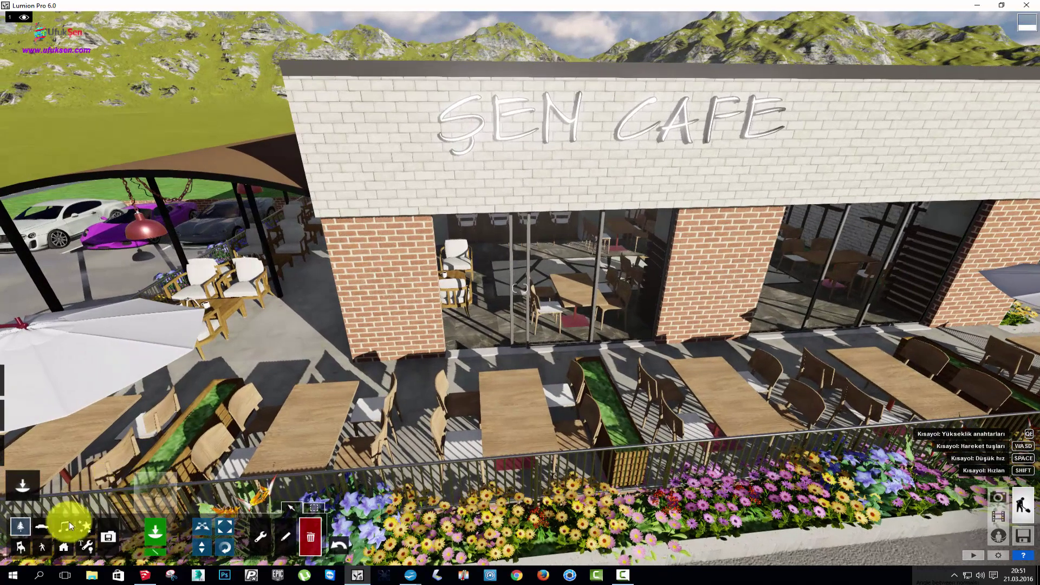
left_click(64, 549)
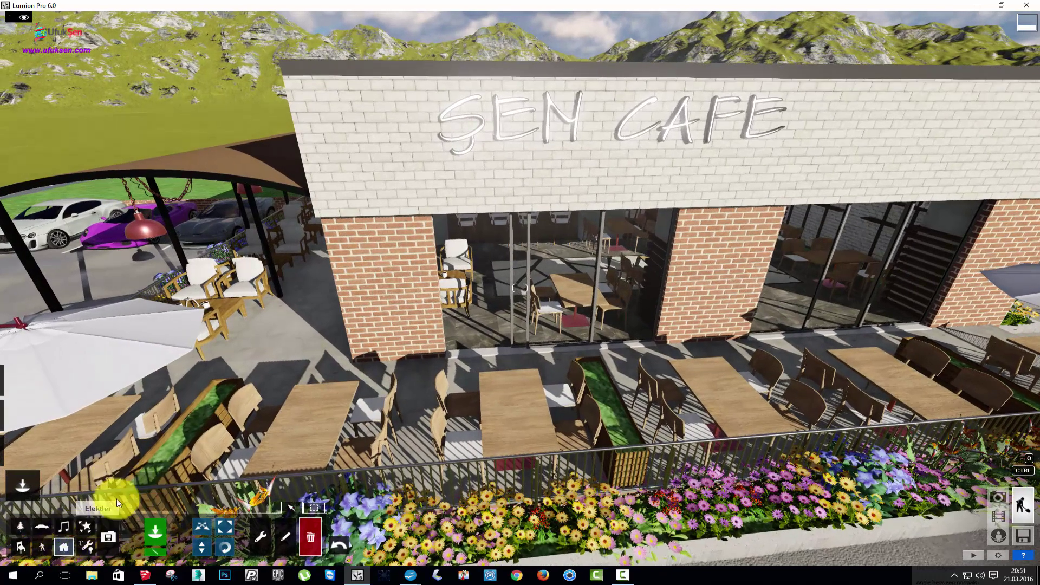
left_click(145, 493)
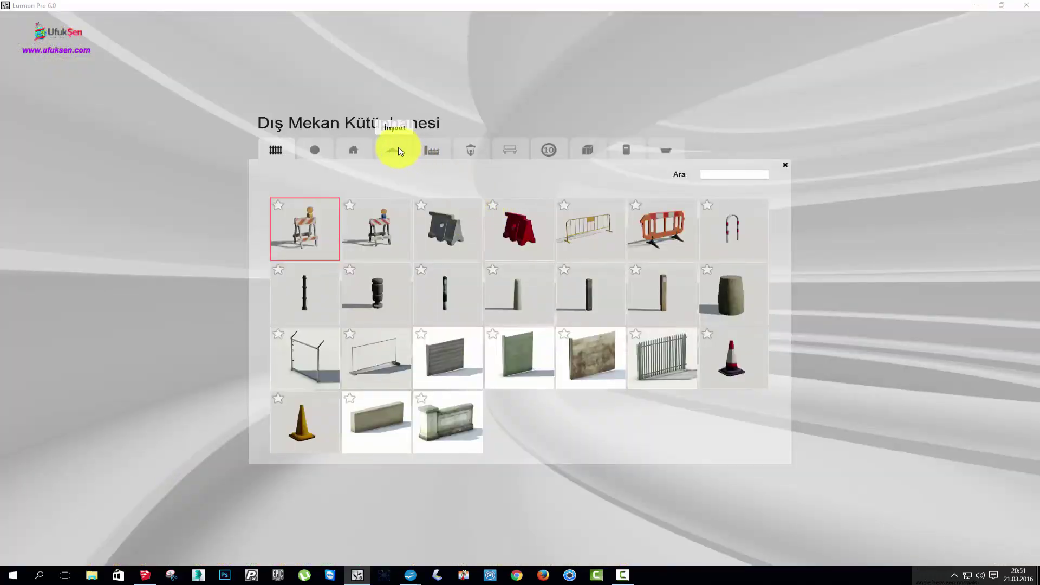
left_click(588, 150)
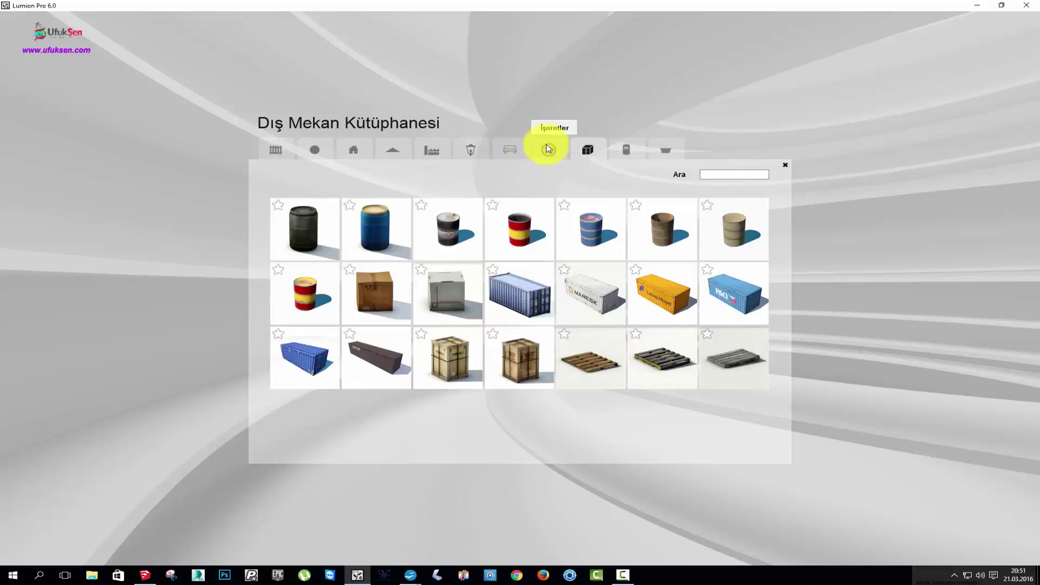
left_click(512, 151)
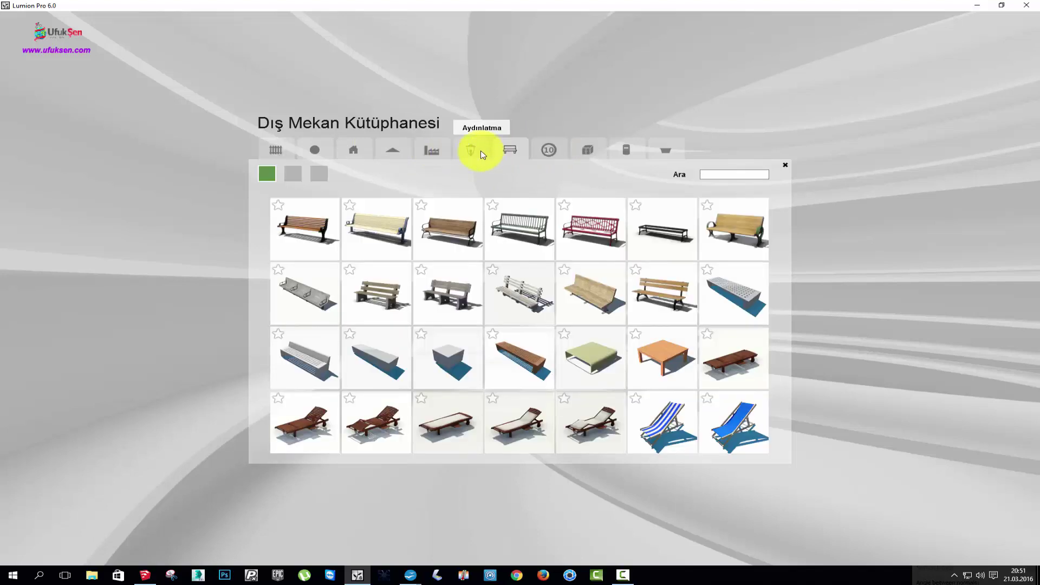
left_click(471, 152)
left_click(432, 155)
left_click(391, 153)
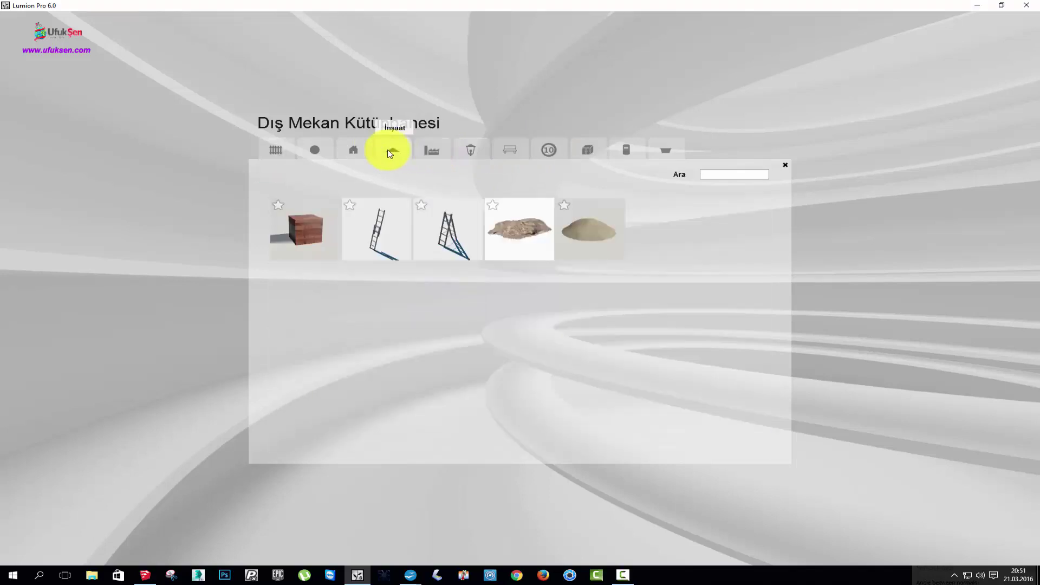
Look through the buildings, outdoor items, access and compiled categories, then revisit buildings and construction
left_click(356, 152)
left_click(324, 155)
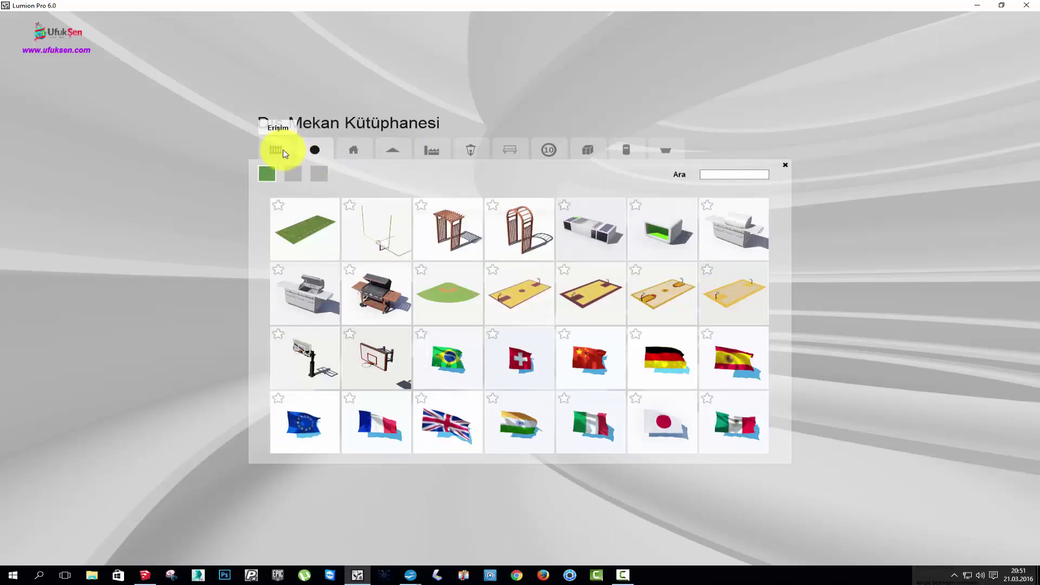
left_click(285, 154)
left_click(312, 156)
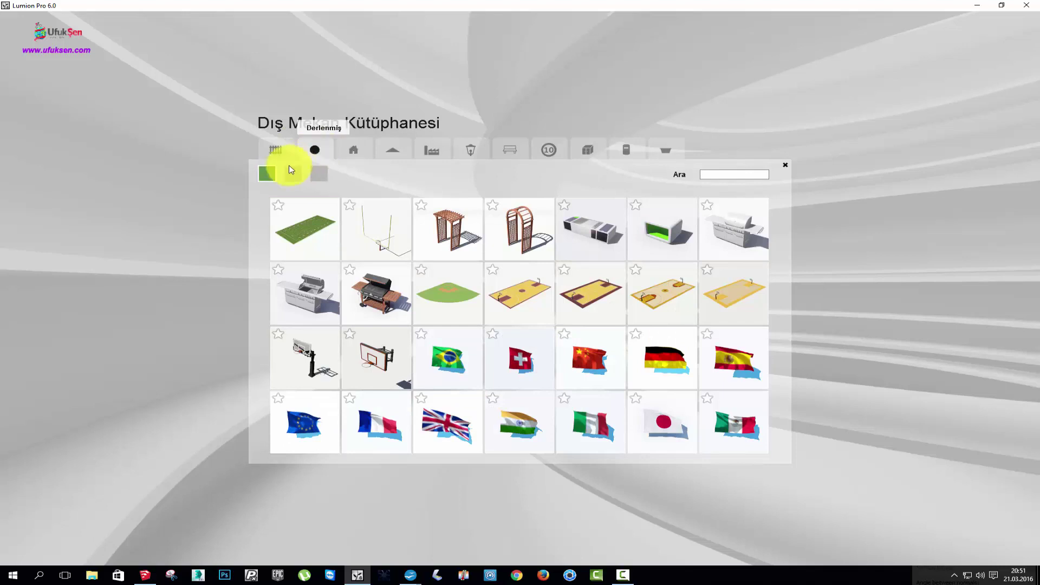
left_click(292, 173)
left_click(355, 153)
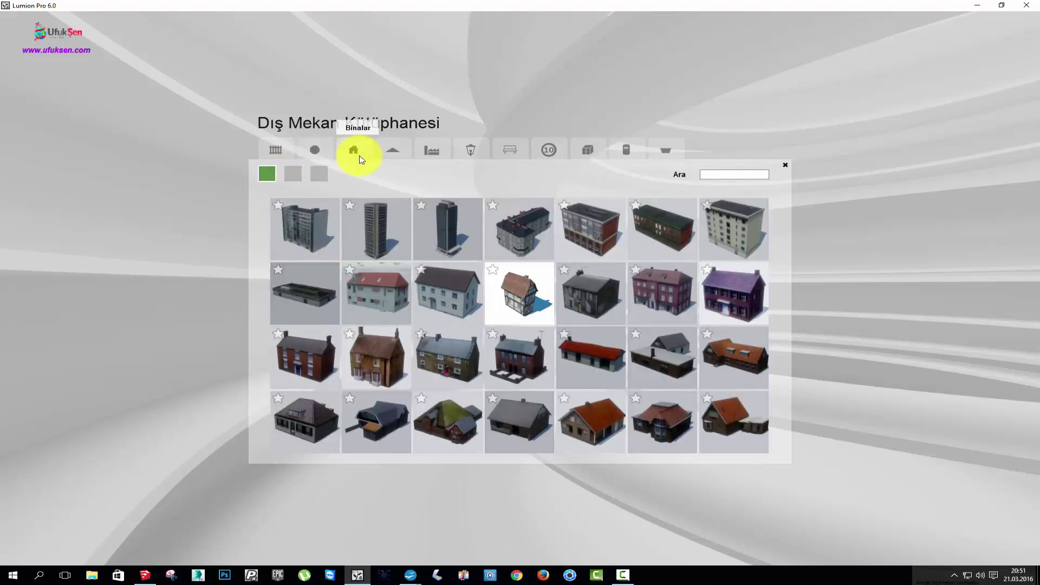
left_click(398, 155)
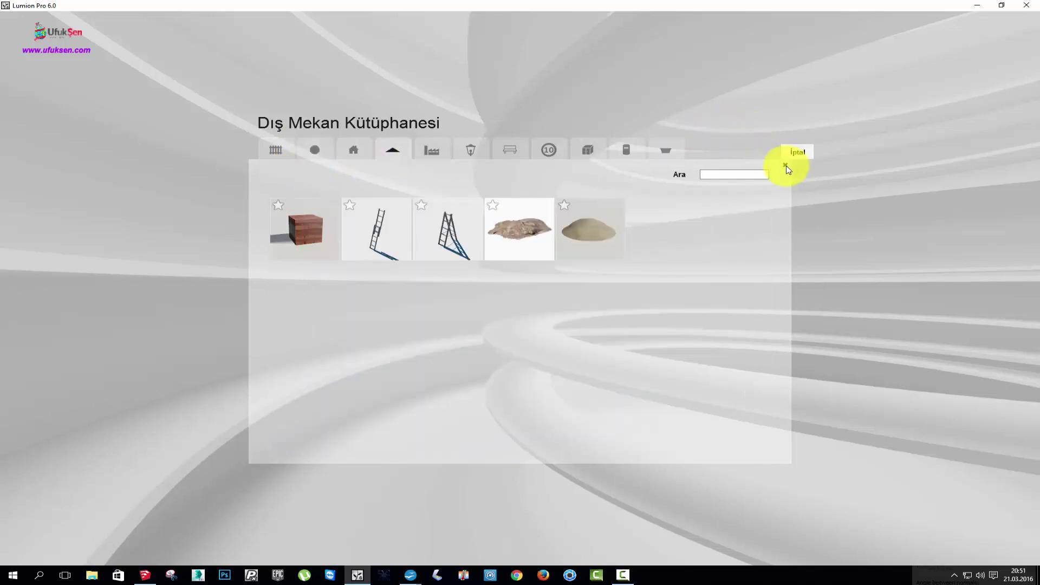
Close the outdoor library and open the interior (İç Mekan) objects library
left_click(337, 445)
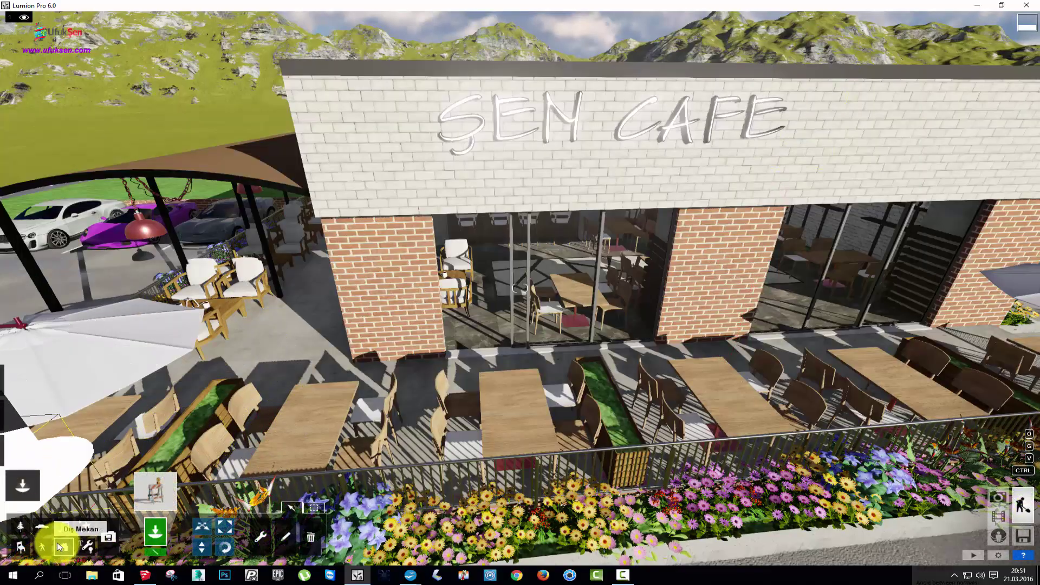
left_click(22, 543)
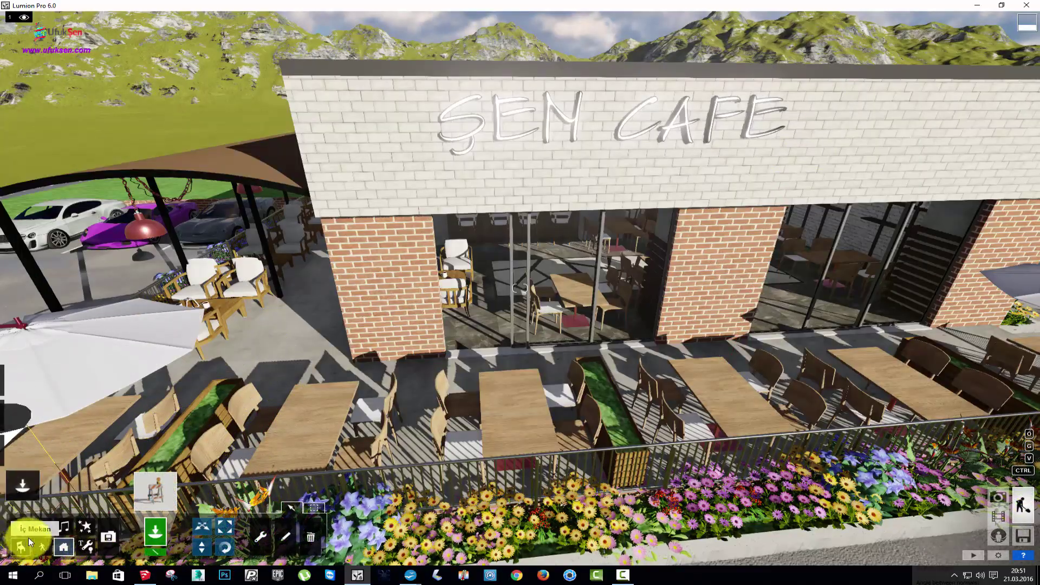
left_click(155, 491)
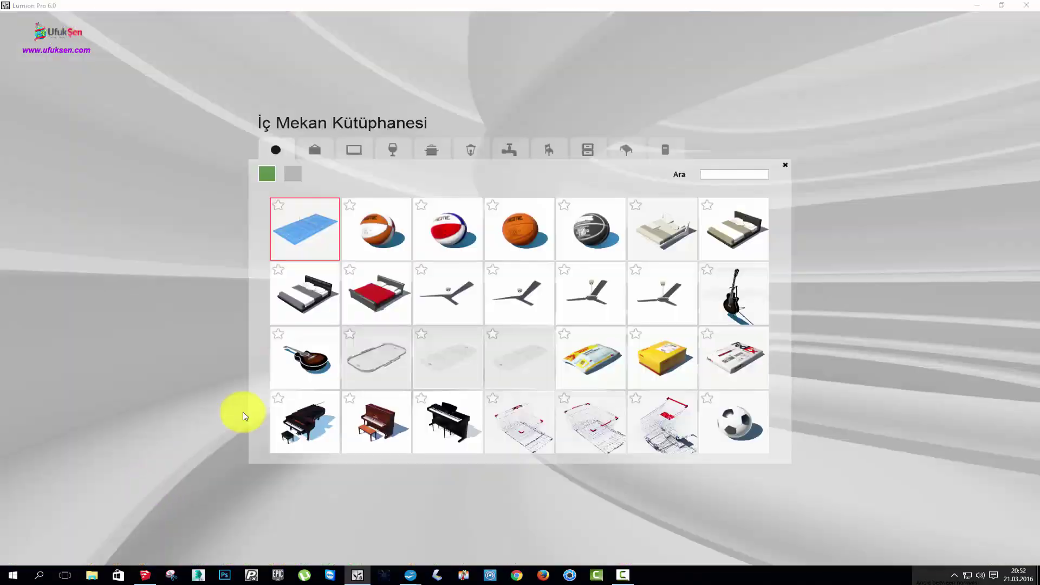
Page through the interior decoration, pictures, electronics, food, kitchen and lamps categories
left_click(292, 174)
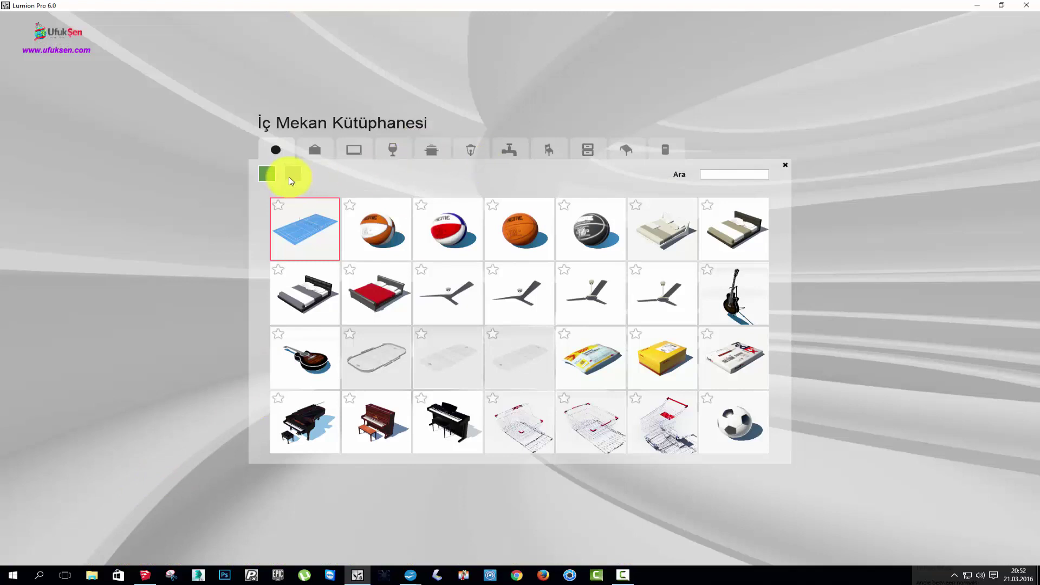
left_click(312, 155)
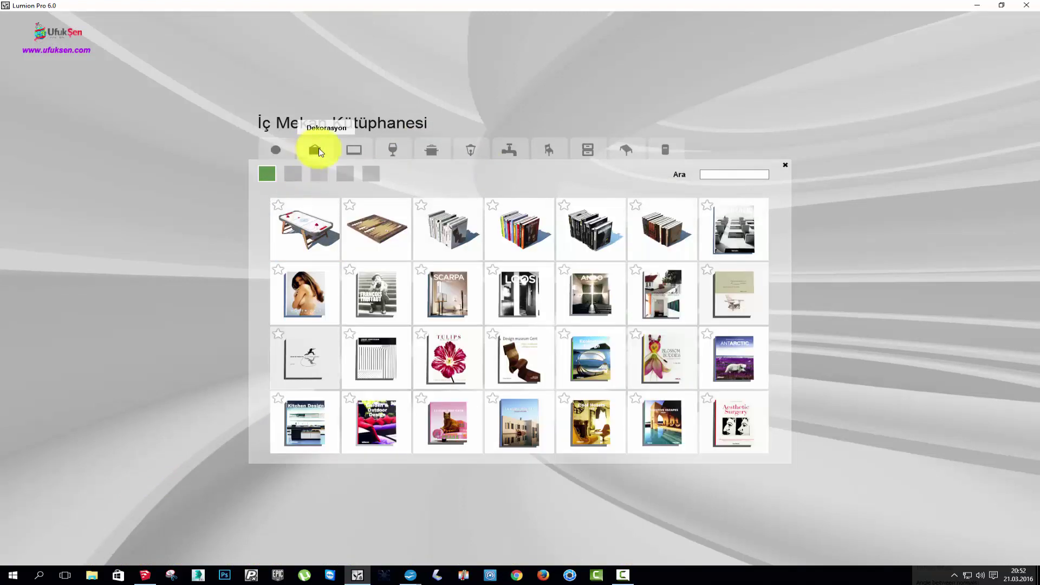
left_click(300, 172)
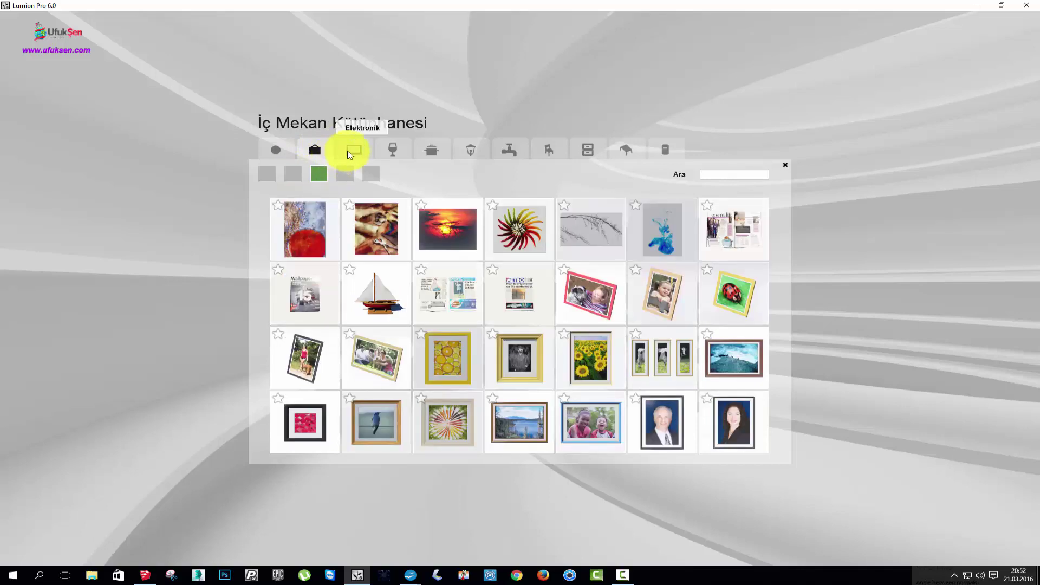
left_click(366, 152)
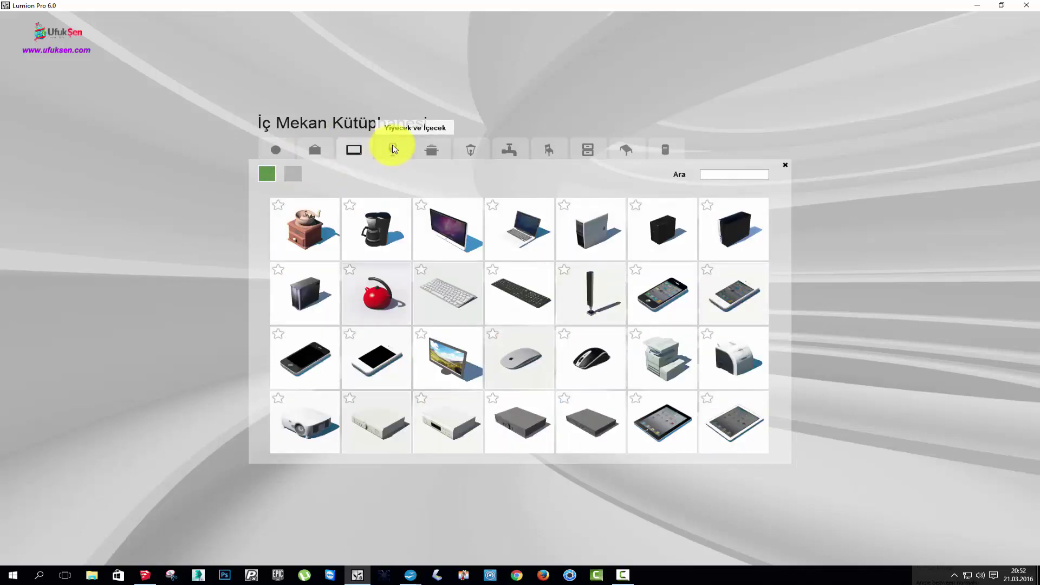
left_click(394, 149)
left_click(432, 150)
left_click(471, 150)
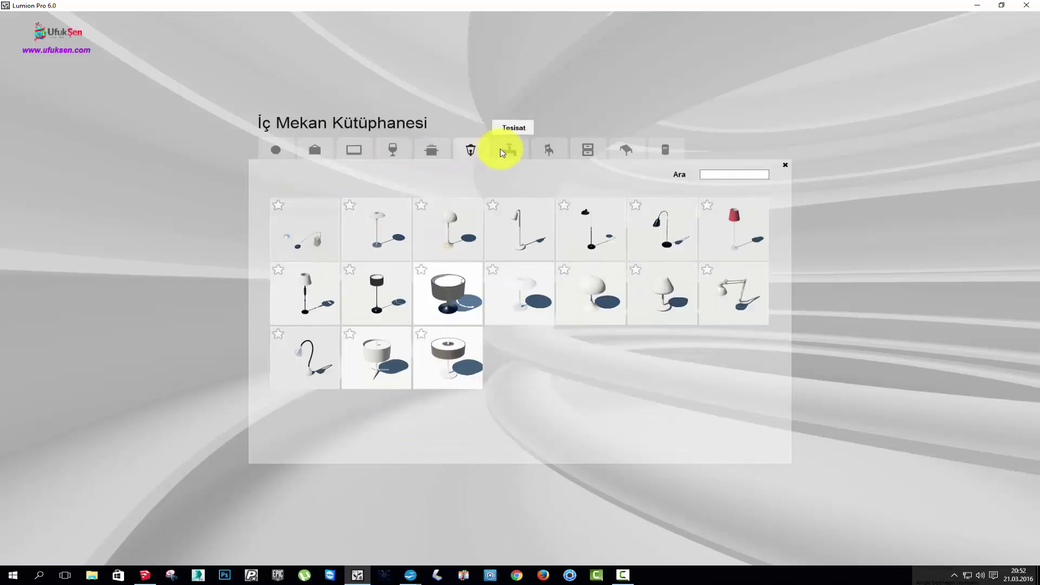
Continue through bathtubs, seating, storage and tables to the Donatılar vending machines category
left_click(509, 154)
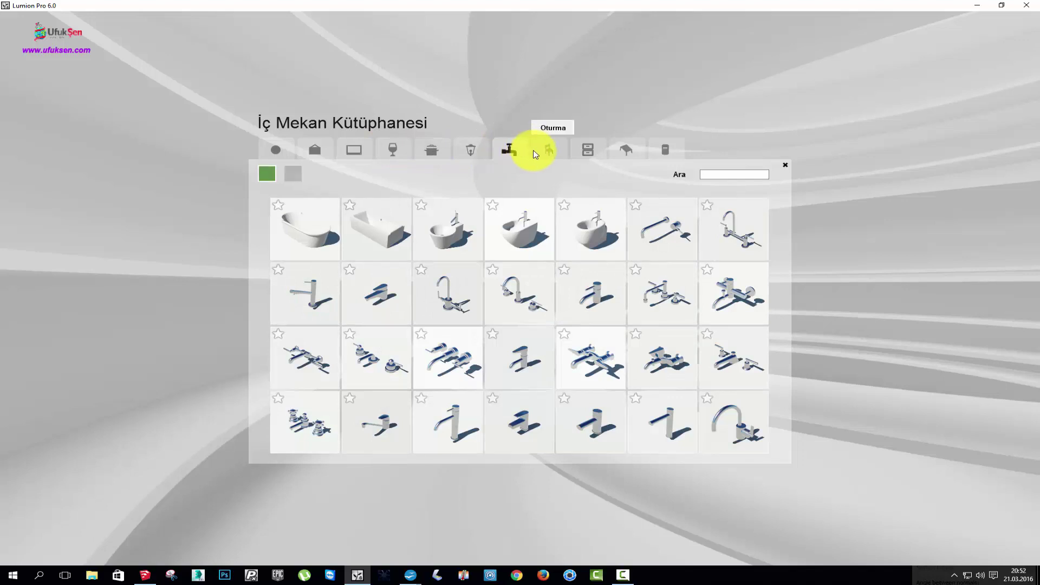
left_click(590, 149)
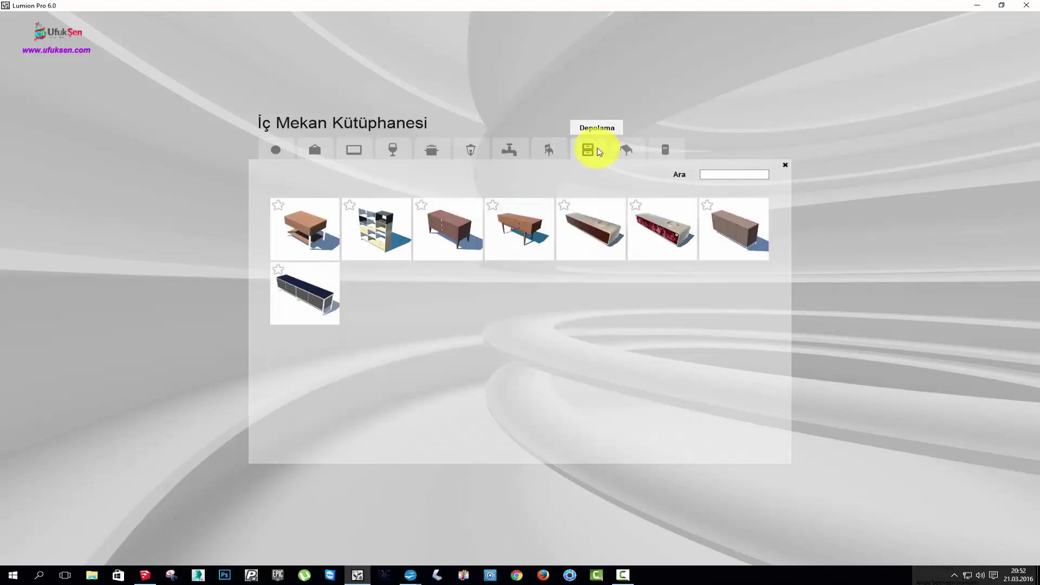
left_click(552, 150)
left_click(590, 149)
left_click(626, 151)
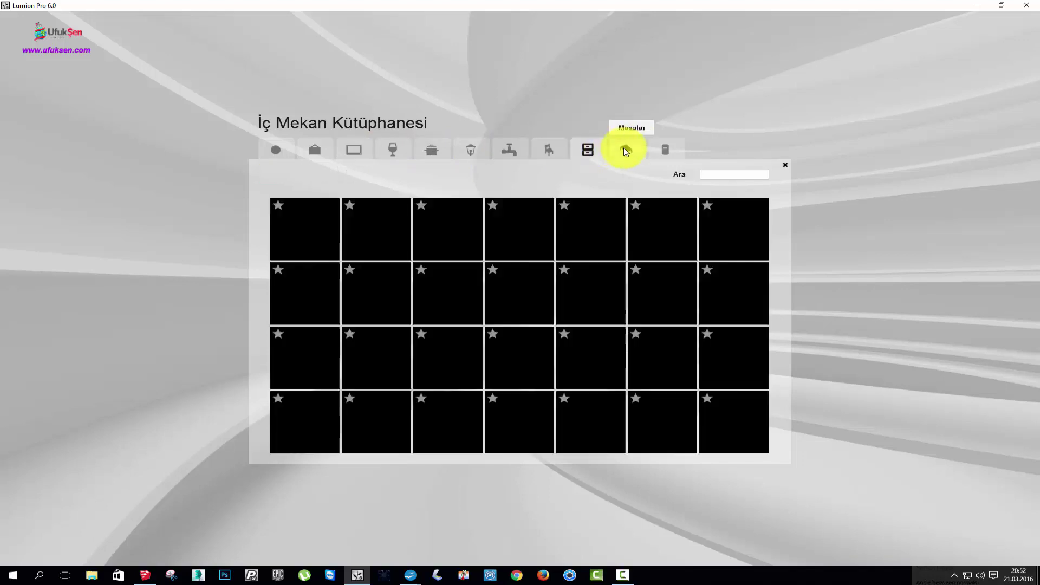
left_click(662, 153)
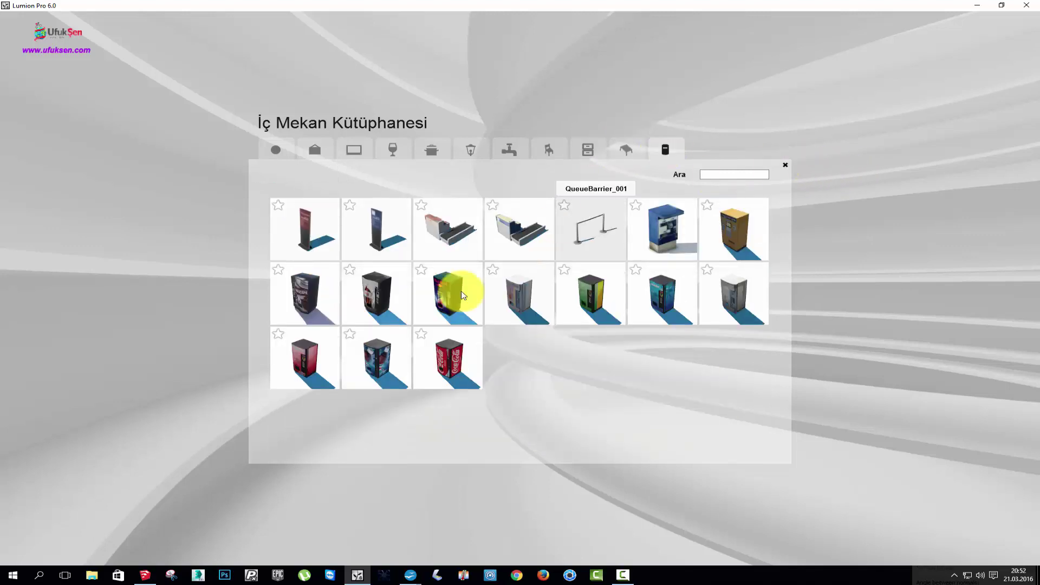
Place the Red Bull vending machine on the terrace beside the brick column
left_click(461, 315)
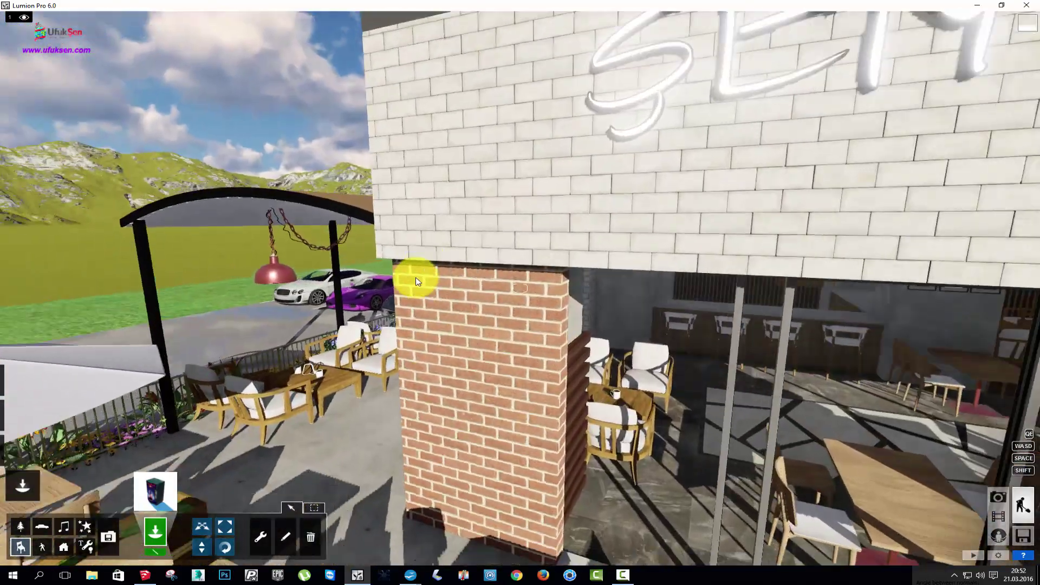
right_click_drag(408, 261, 426, 243)
left_click(426, 242)
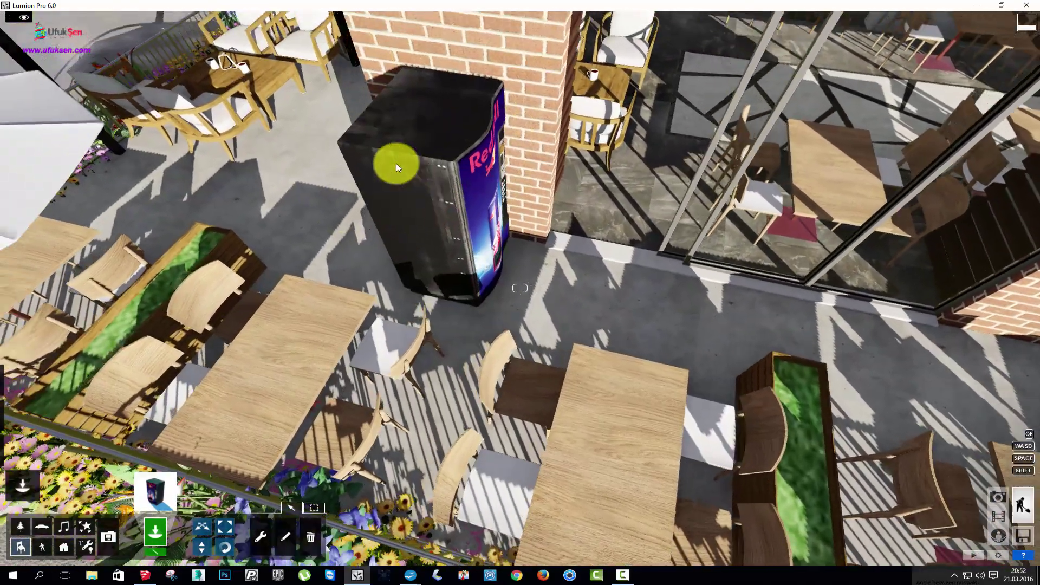
right_click_drag(396, 164, 158, 446)
Rotate the vending machine's heading so it faces the terrace tables
left_click(225, 547)
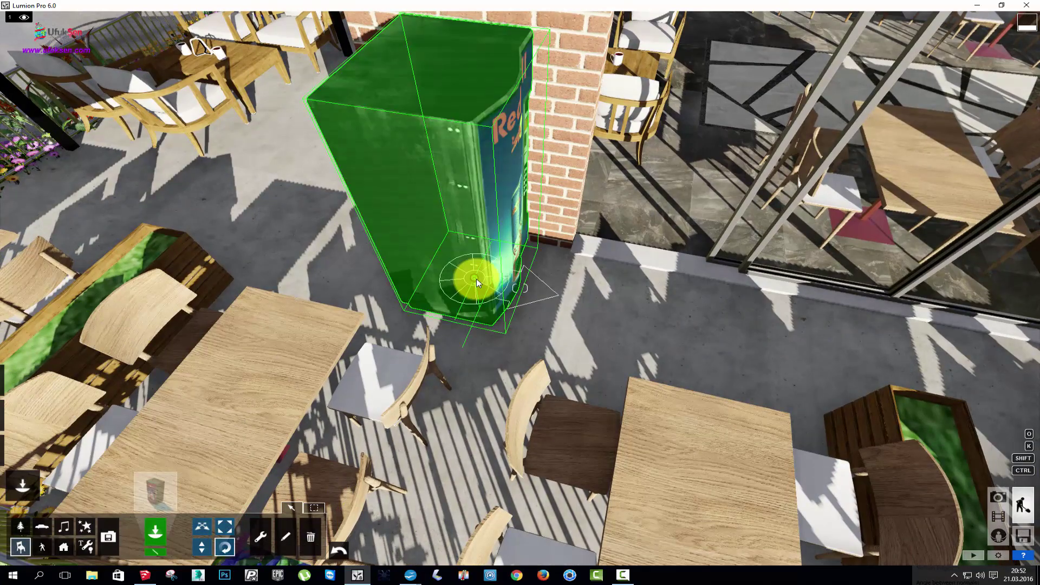
mouse_move(476, 279)
left_mouse_down()
mouse_move(455, 312)
mouse_move(477, 313)
left_mouse_up()
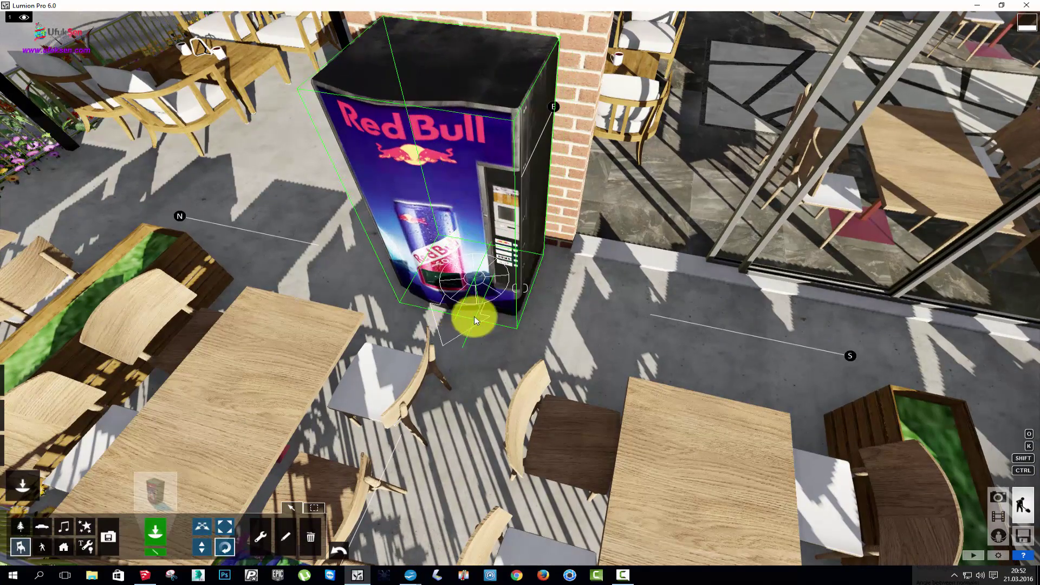
key("s")
scroll(505, 322, "up", 5)
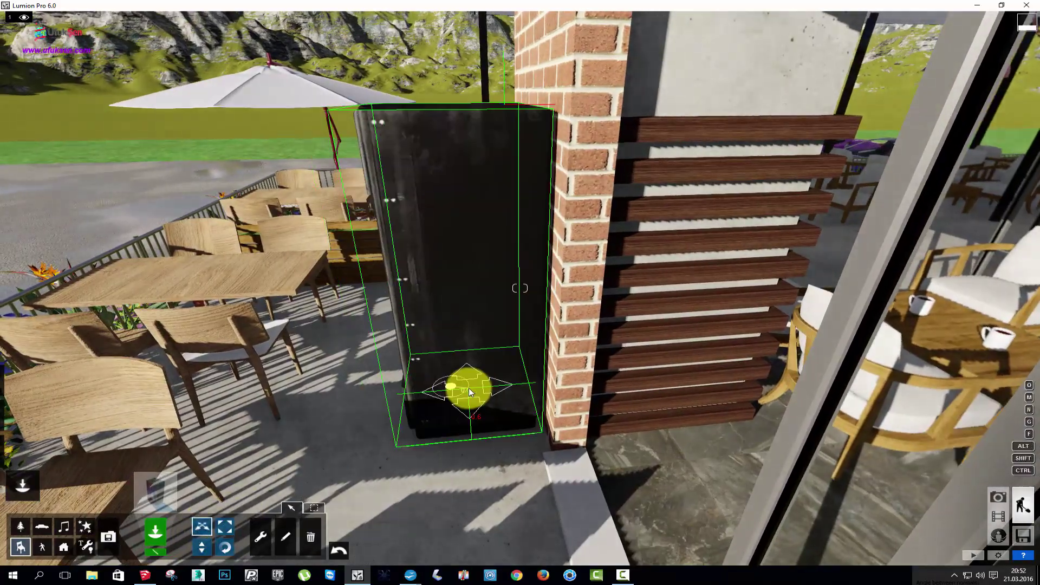
right_click_drag(469, 388, 435, 414)
key("s")
key("s")
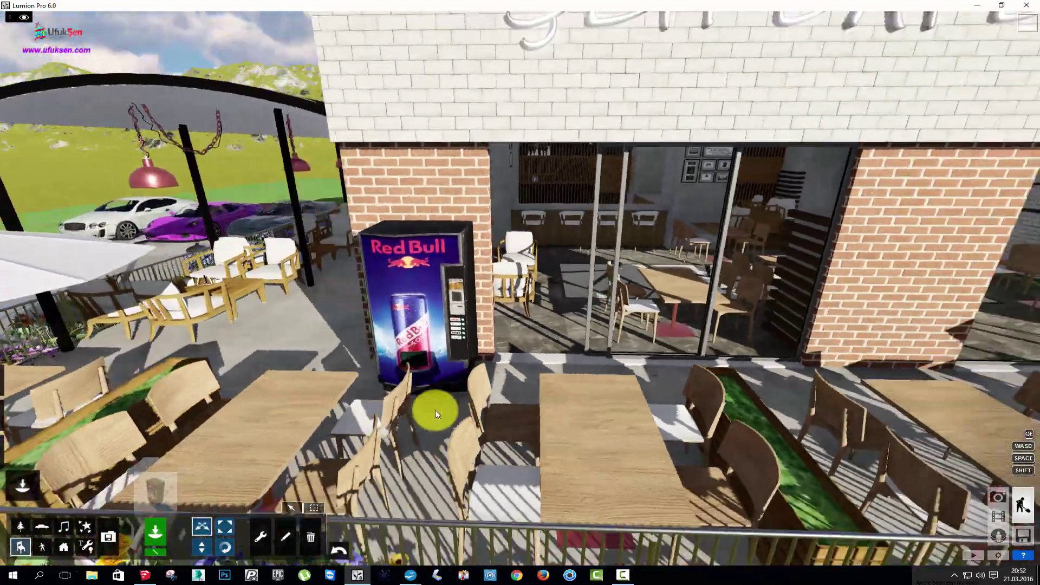
Fly the camera back and up to view the whole Şen Cafe site, parking and lawn
key("w")
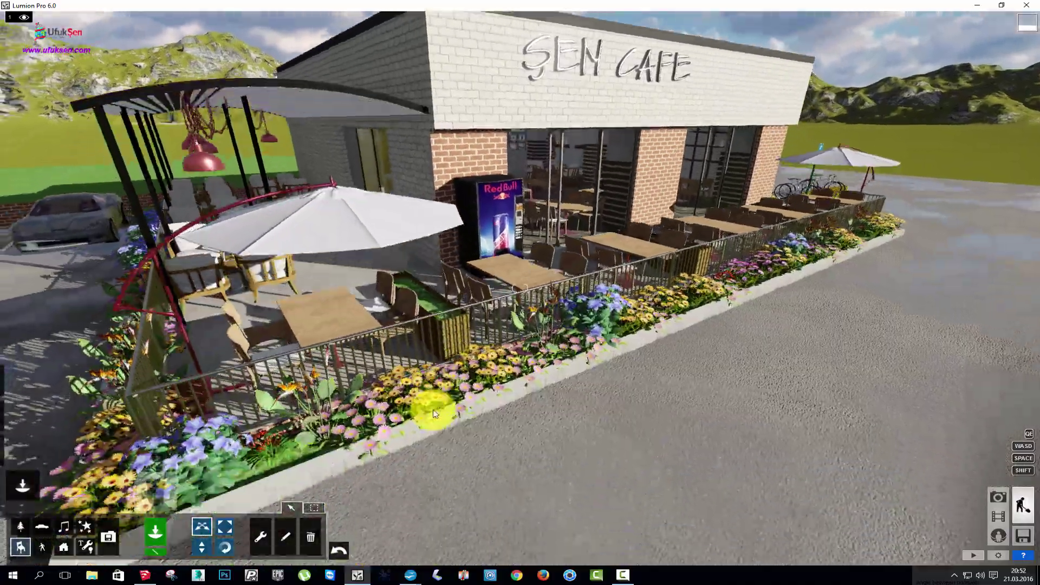
key("s")
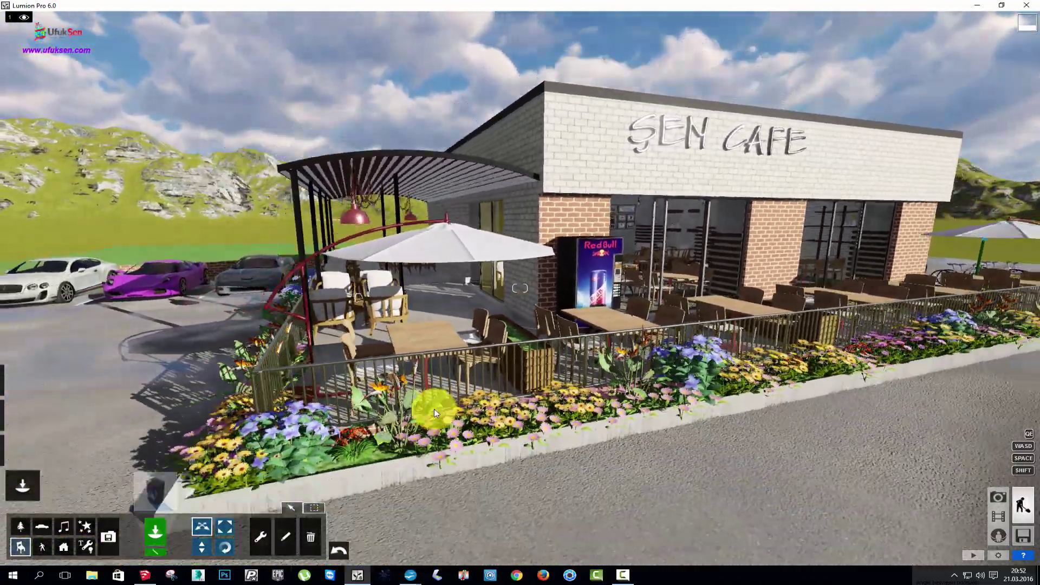
key("d")
key("s")
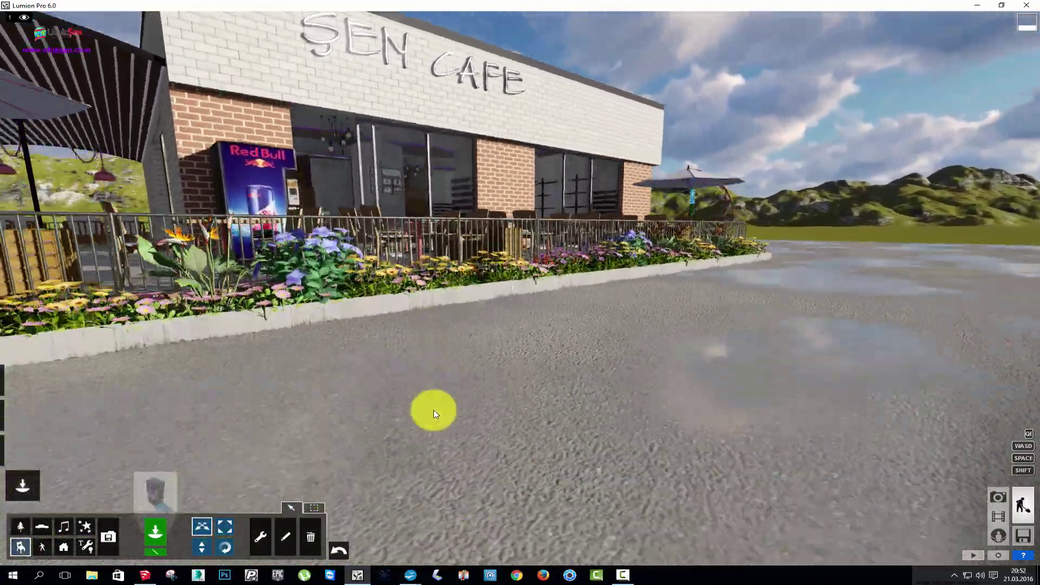
key("q")
key("s")
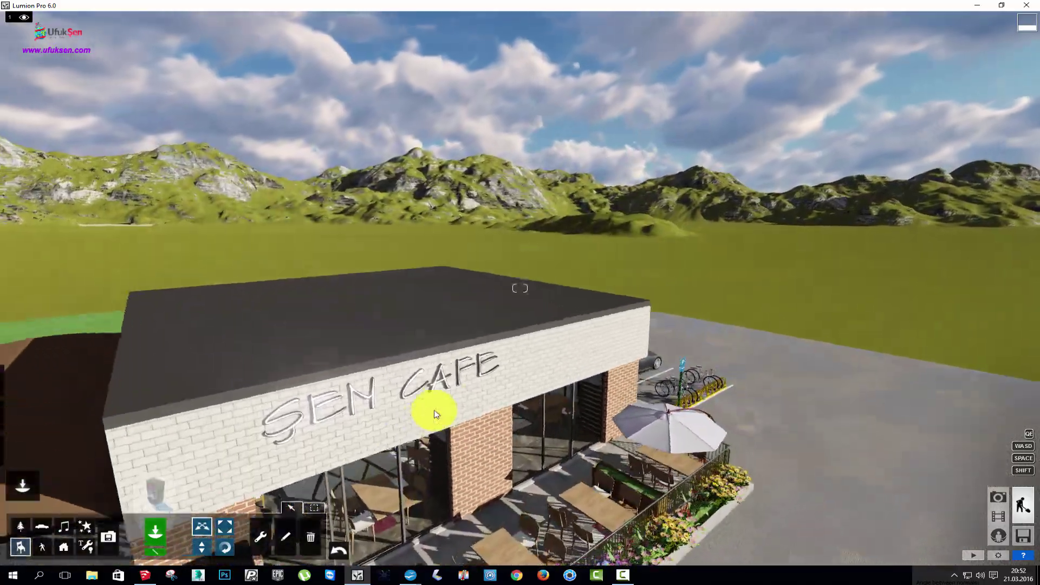
right_click_drag(433, 415, 433, 415)
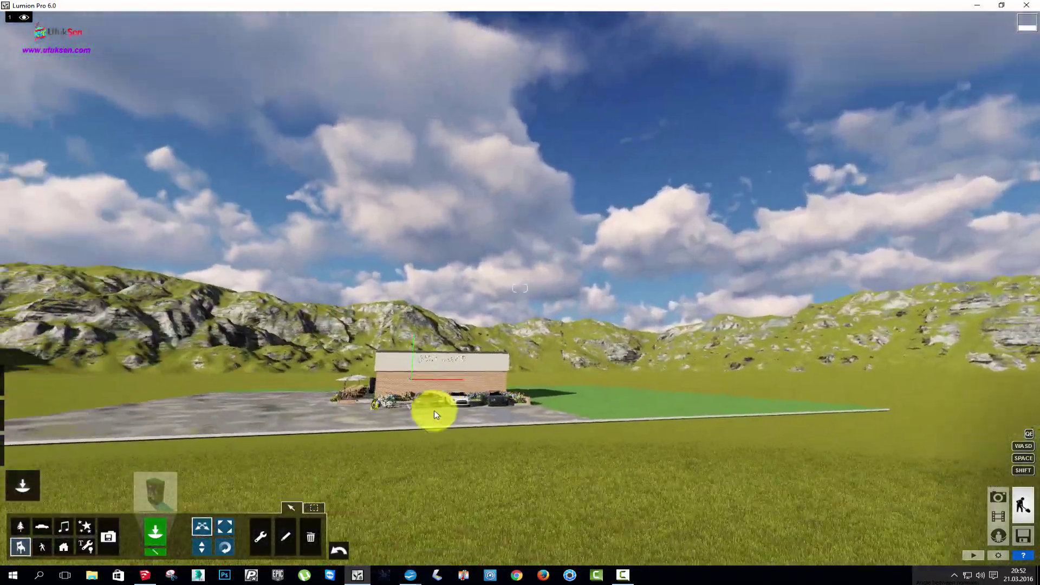
key("w")
key("s")
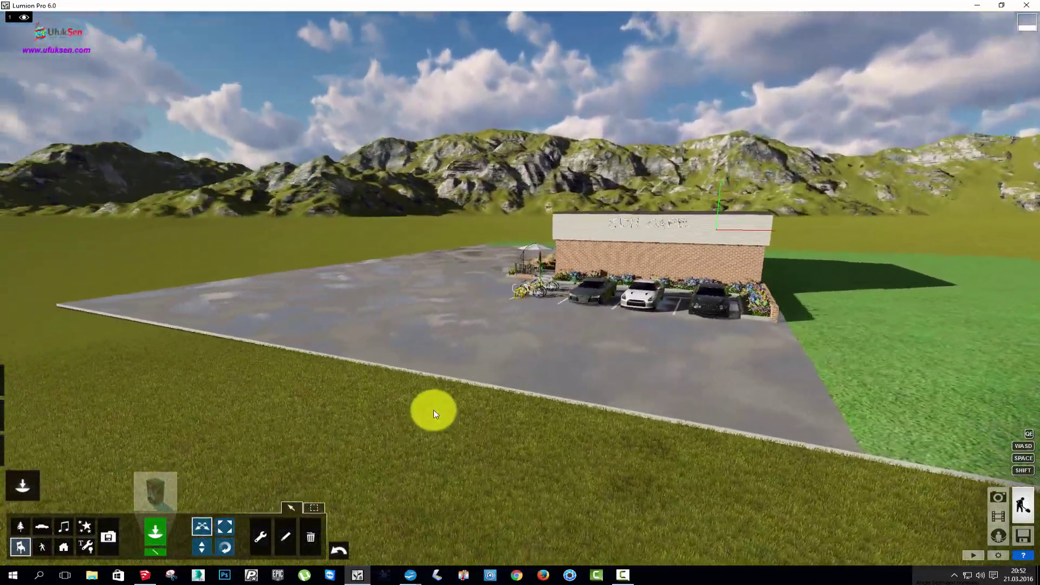
right_click_drag(434, 409, 433, 410)
Draw a mass-placement nature line along the lawn edge beside the café
key("w")
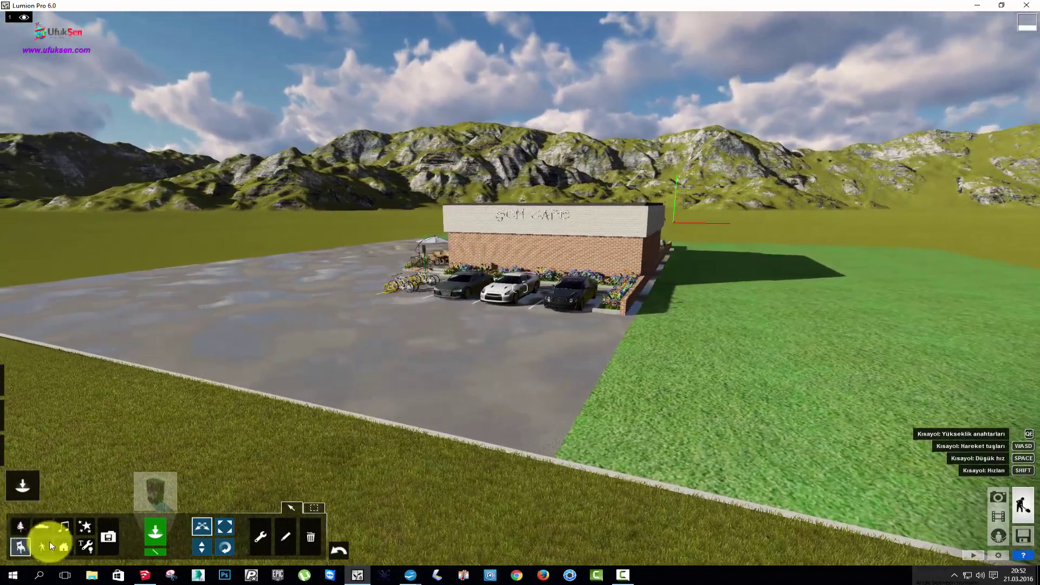
left_click(21, 524)
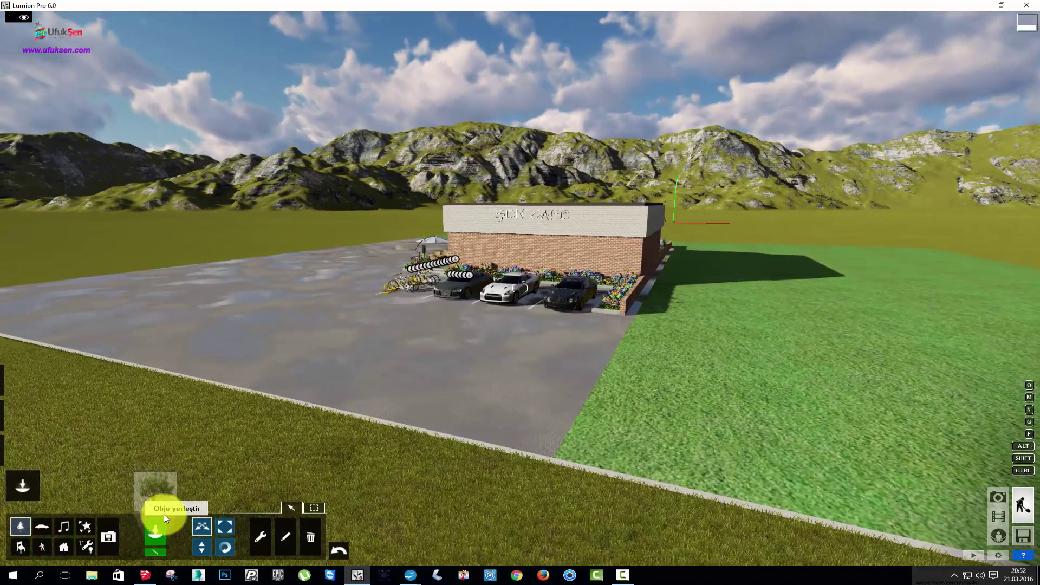
left_click(158, 551)
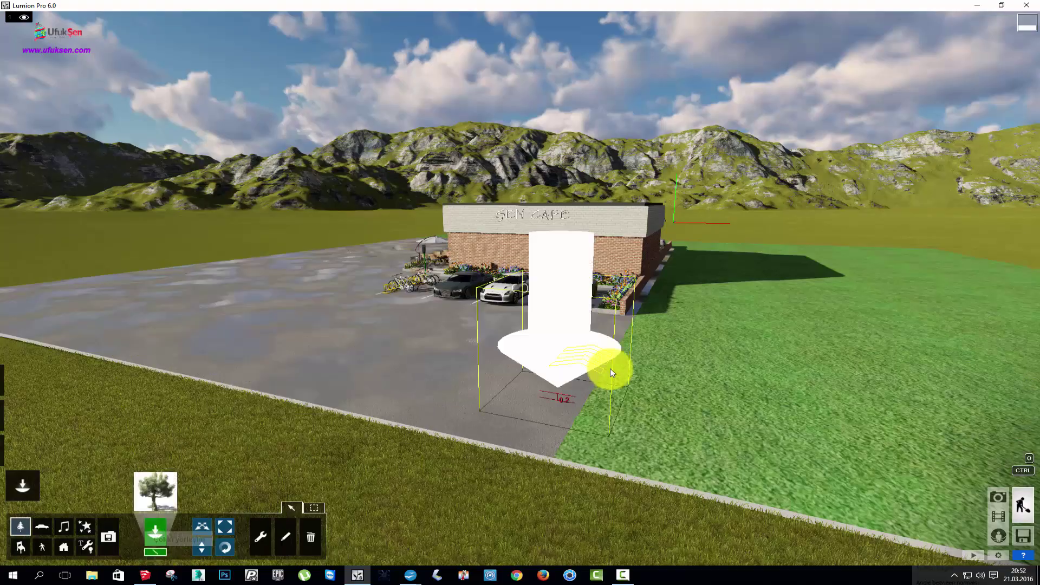
right_click_drag(610, 369, 569, 367)
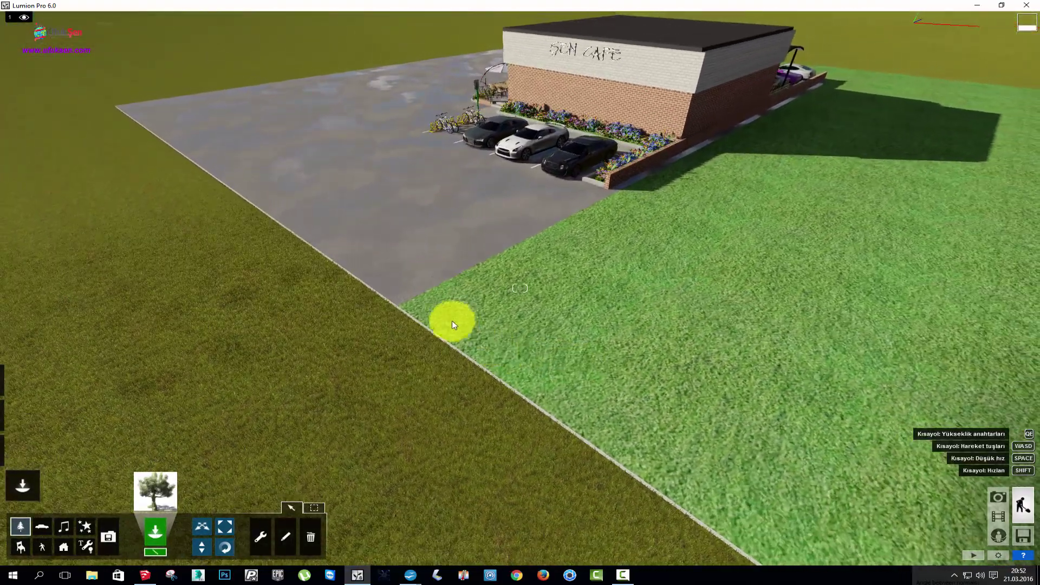
left_click(427, 314)
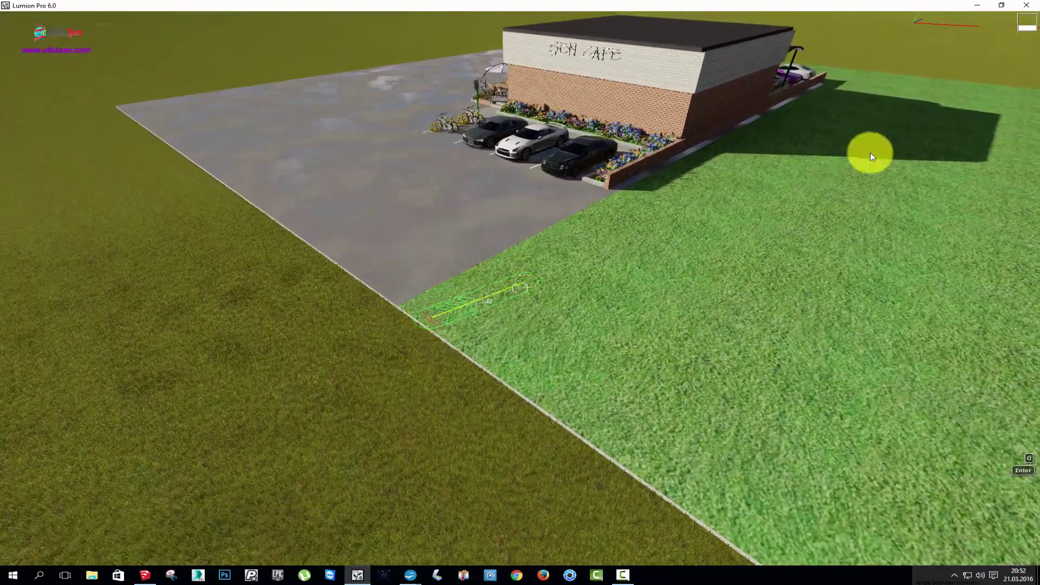
left_click(870, 69)
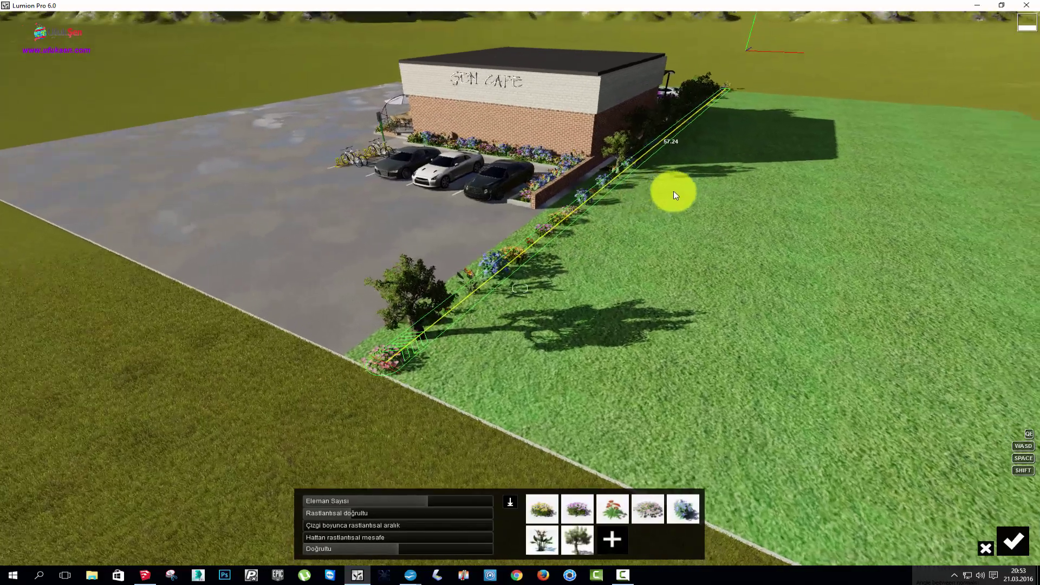
right_click_drag(674, 191, 506, 317)
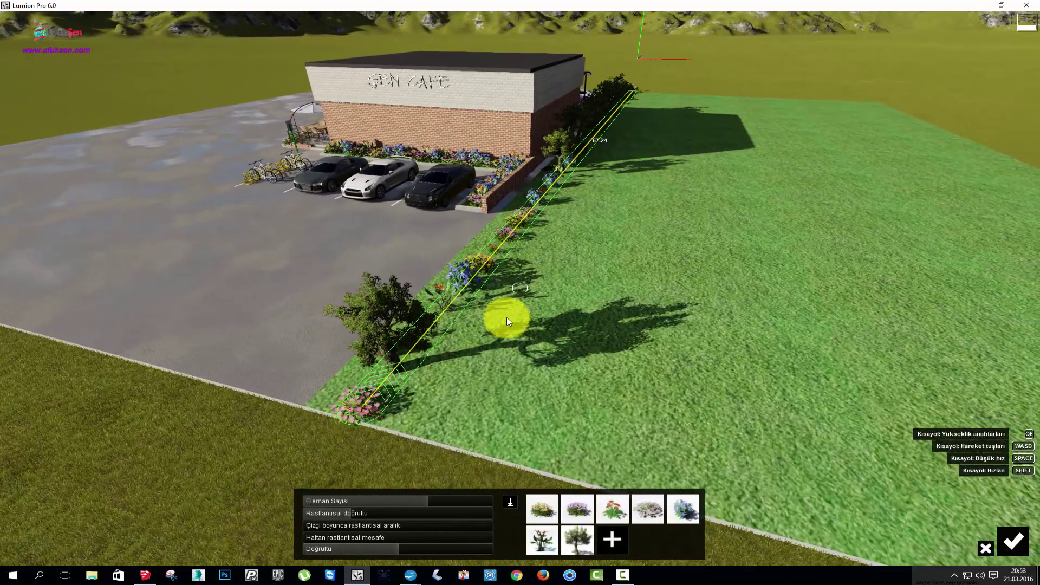
Remove unwanted shrub and tree types from the line's plant mix and open the nature library
left_click(539, 540)
left_click(544, 515)
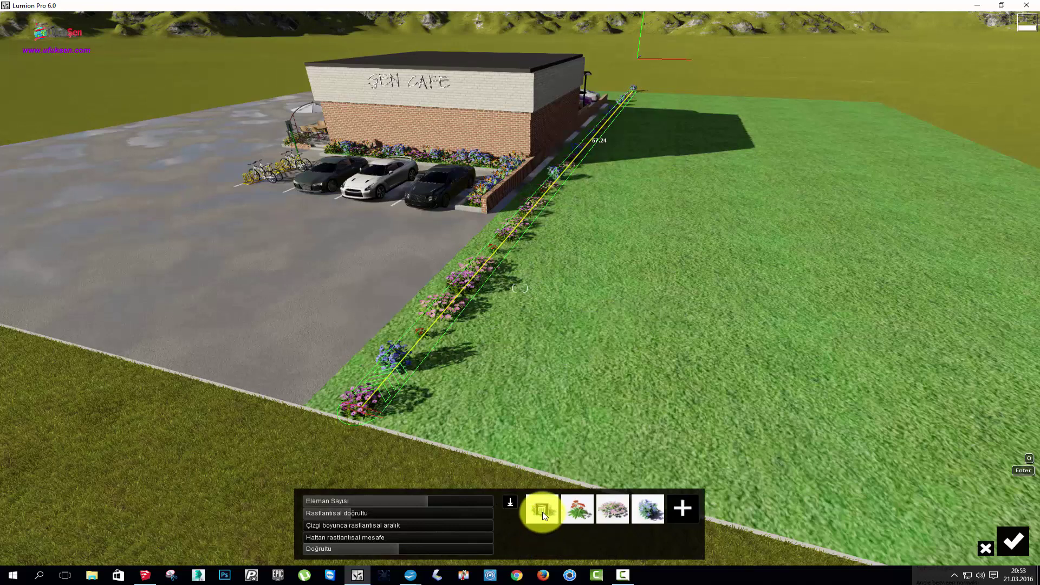
left_click(544, 514)
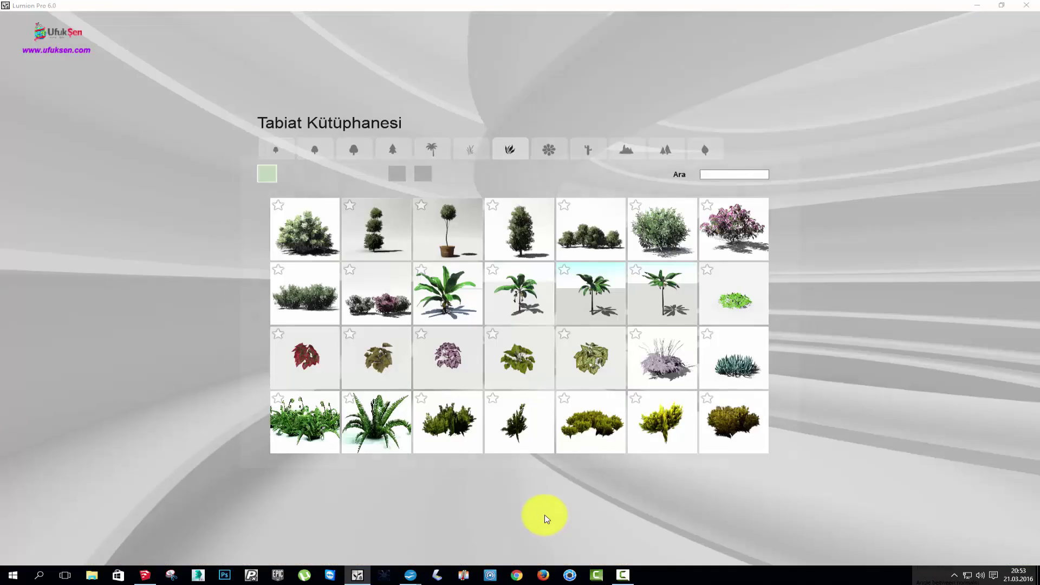
Add a tree, BoxwoodTopiary_1_RT and a low shrub to the lawn-edge line's plant mix
left_click(519, 226)
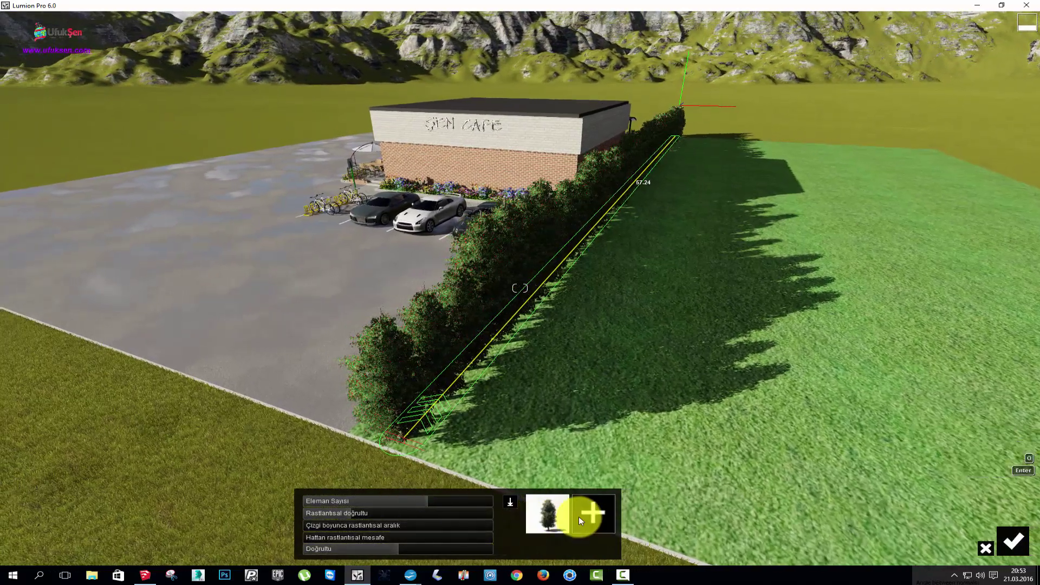
left_click(591, 513)
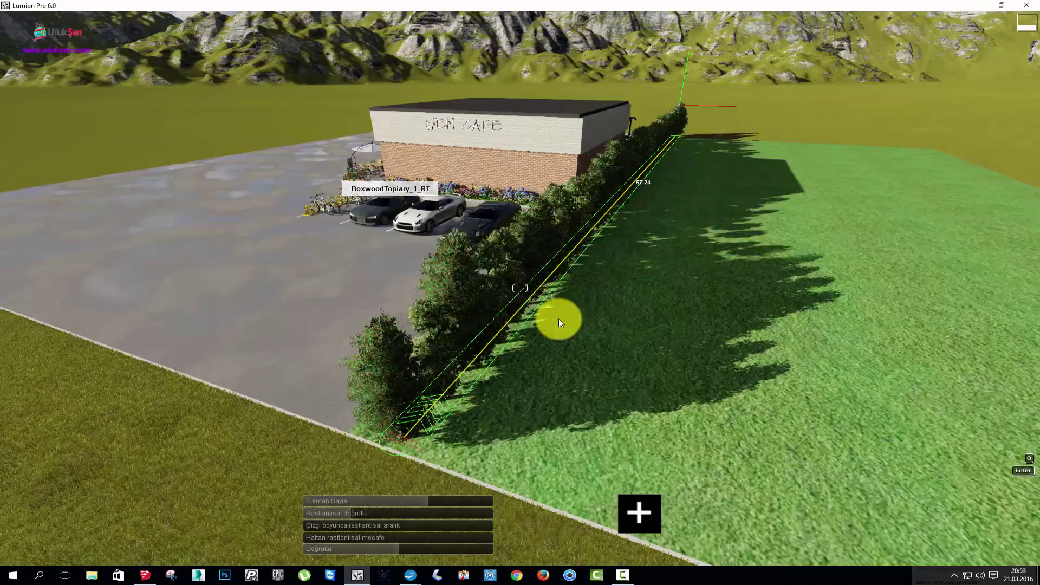
key("d")
key("w")
key("s")
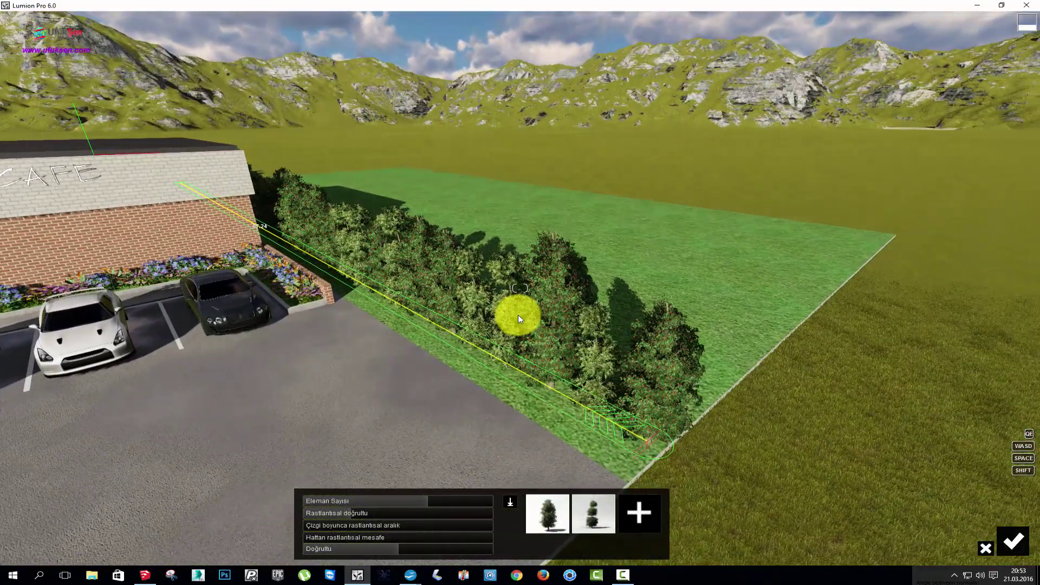
key("a")
left_click(642, 519)
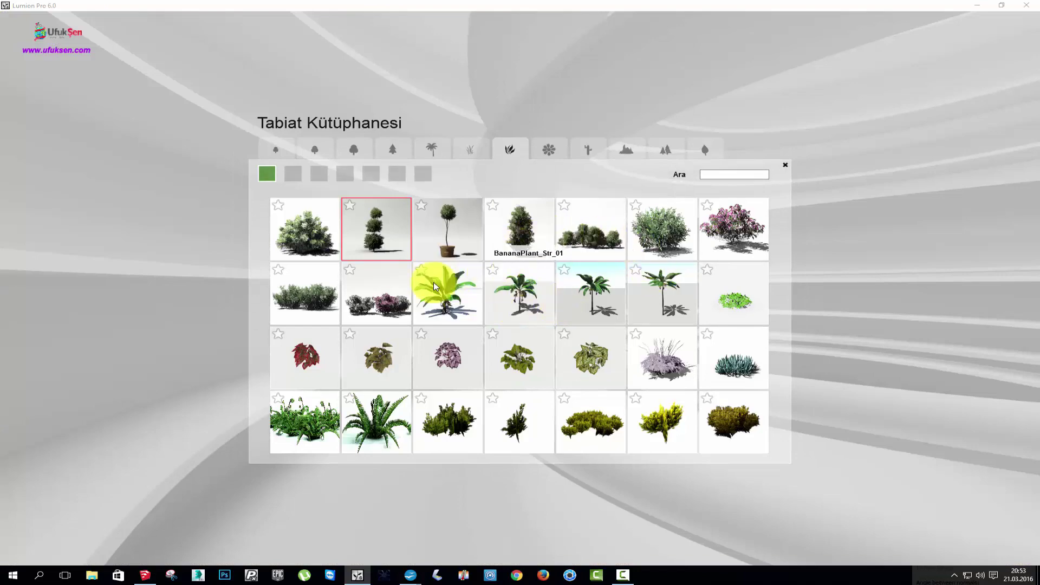
left_click(395, 296)
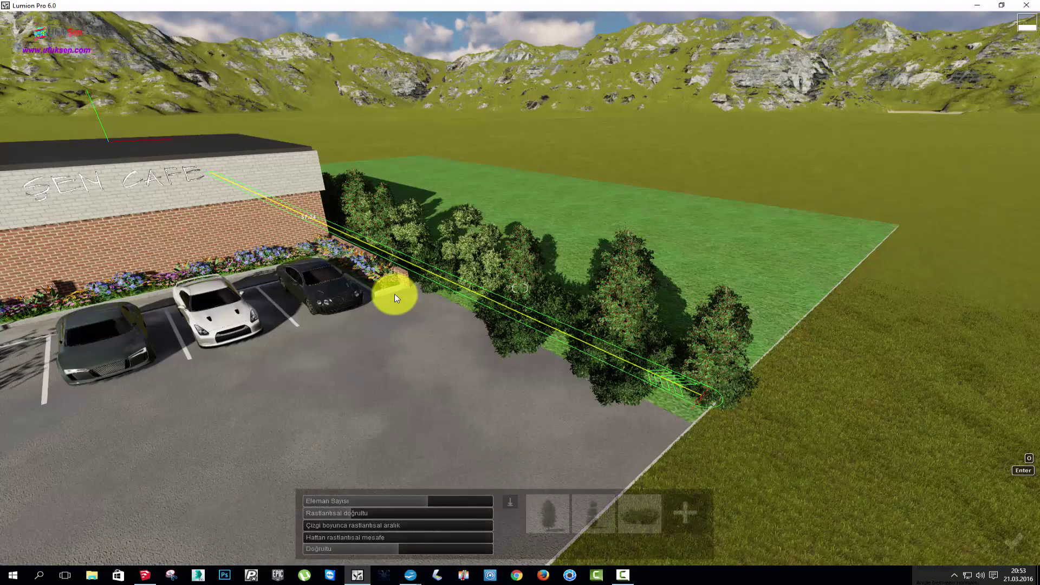
mouse_move(337, 513)
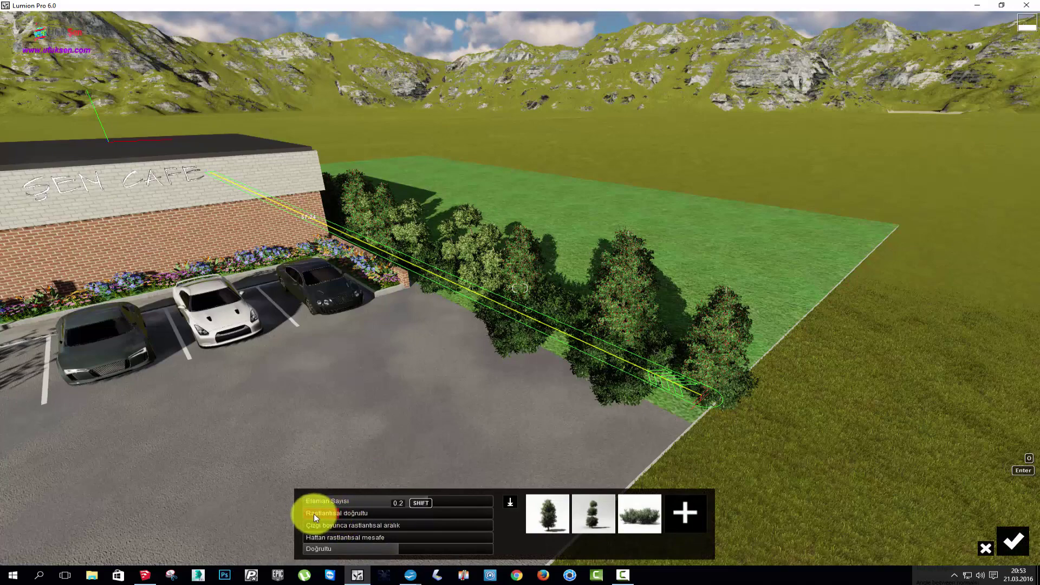
Raise the random rotation, reduce the Eleman Sayısı count and confirm the café-side tree line
left_click_drag(313, 514, 437, 523)
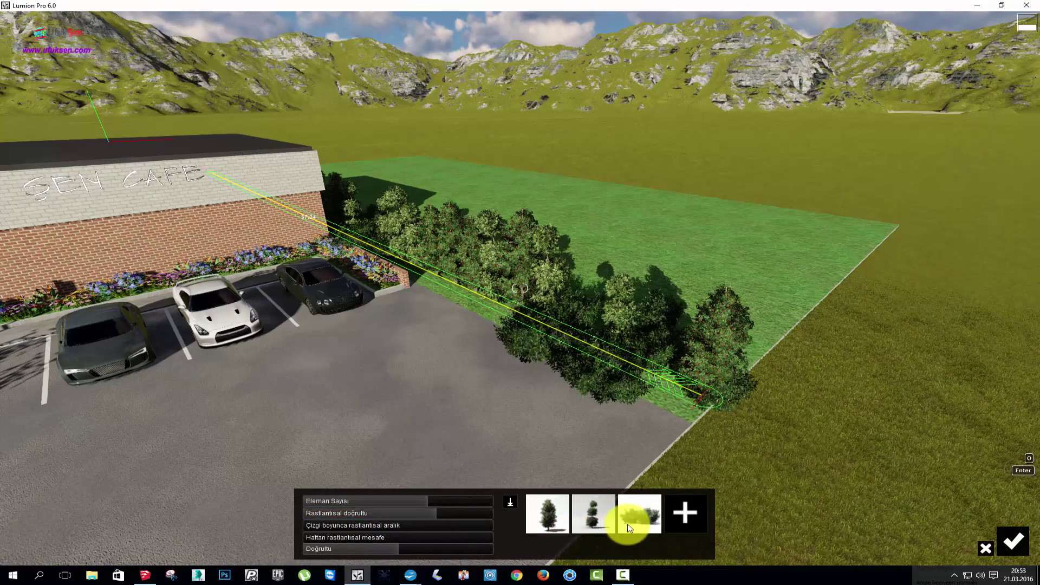
left_click(645, 511)
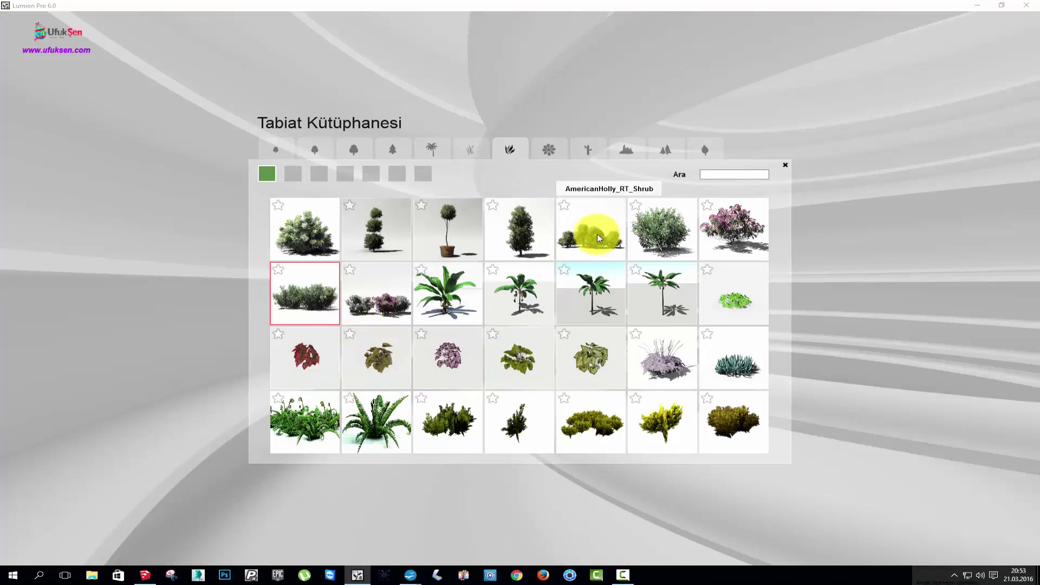
left_click(294, 170)
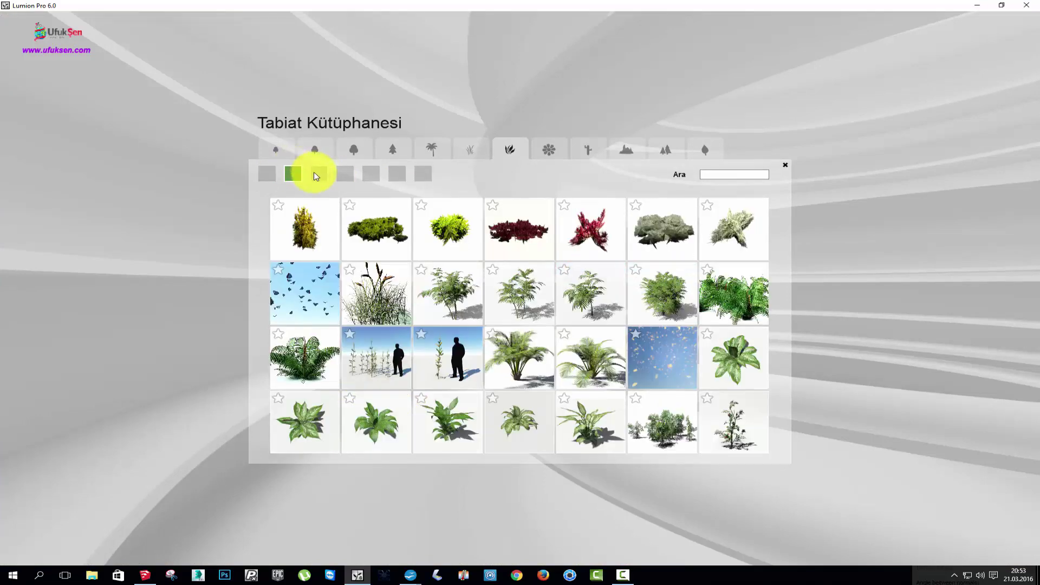
left_click(293, 239)
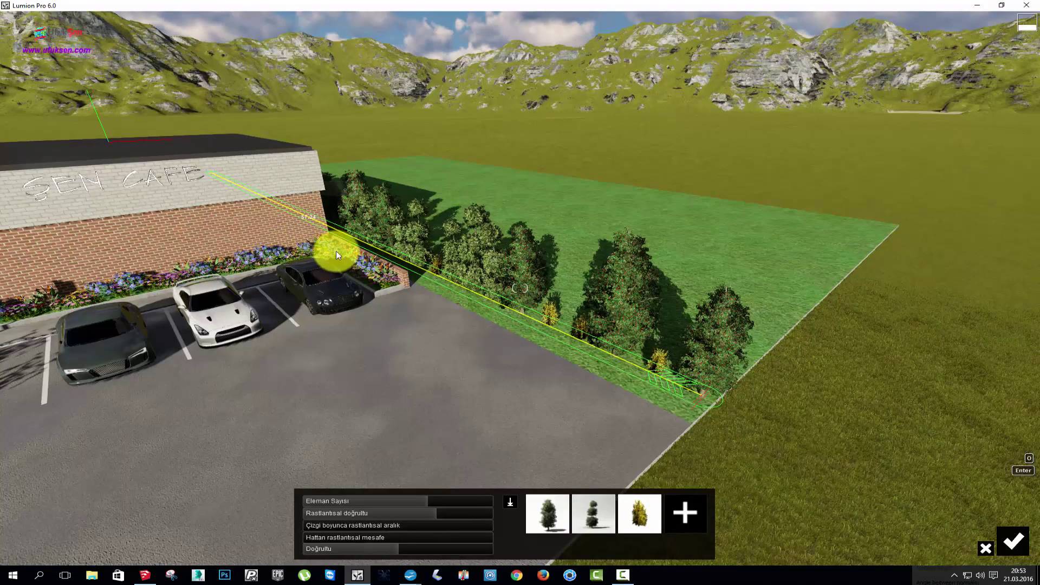
left_click(645, 521)
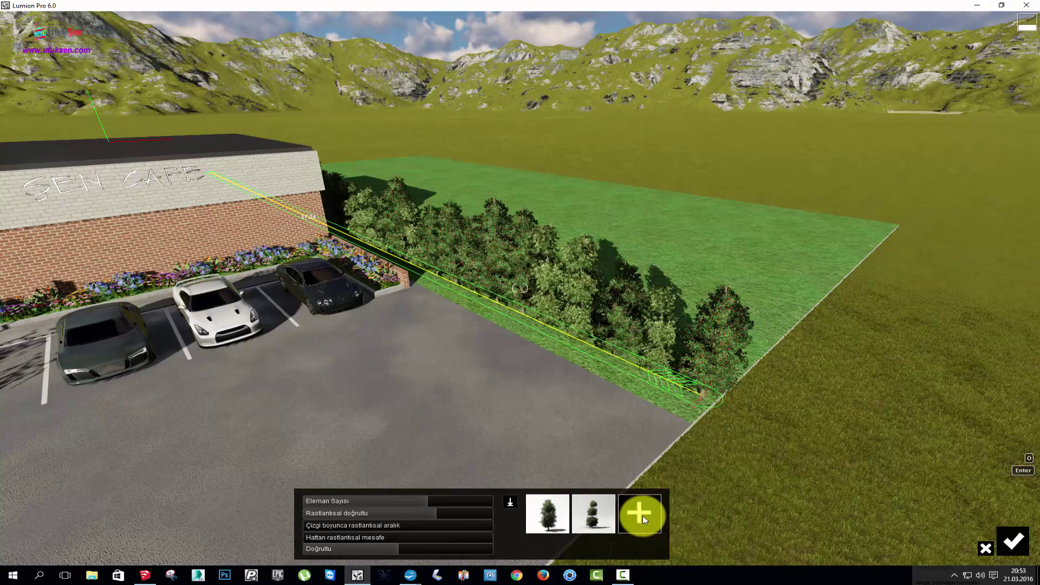
left_click_drag(406, 501, 395, 500)
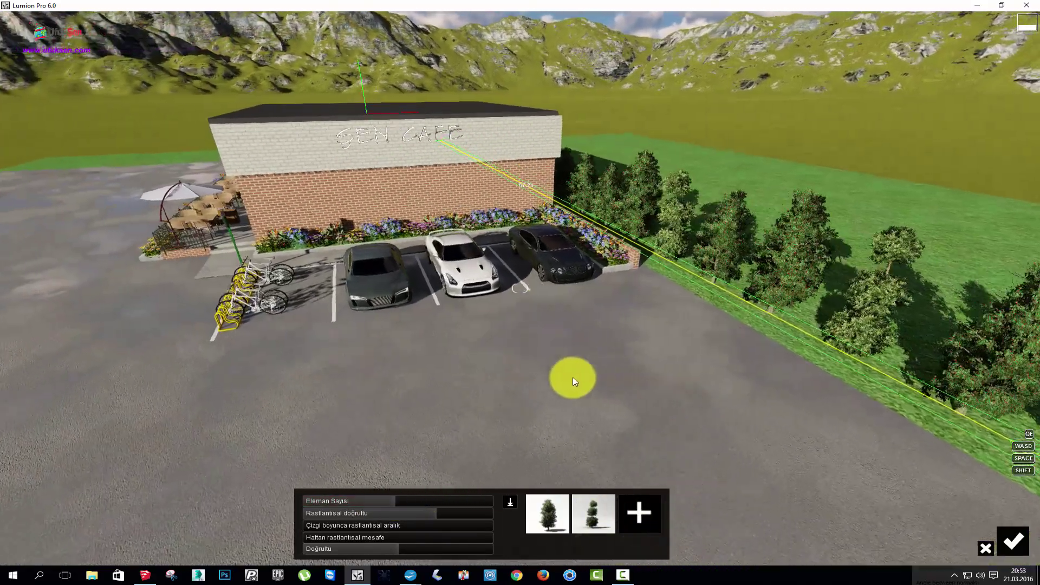
right_click_drag(573, 377, 569, 376)
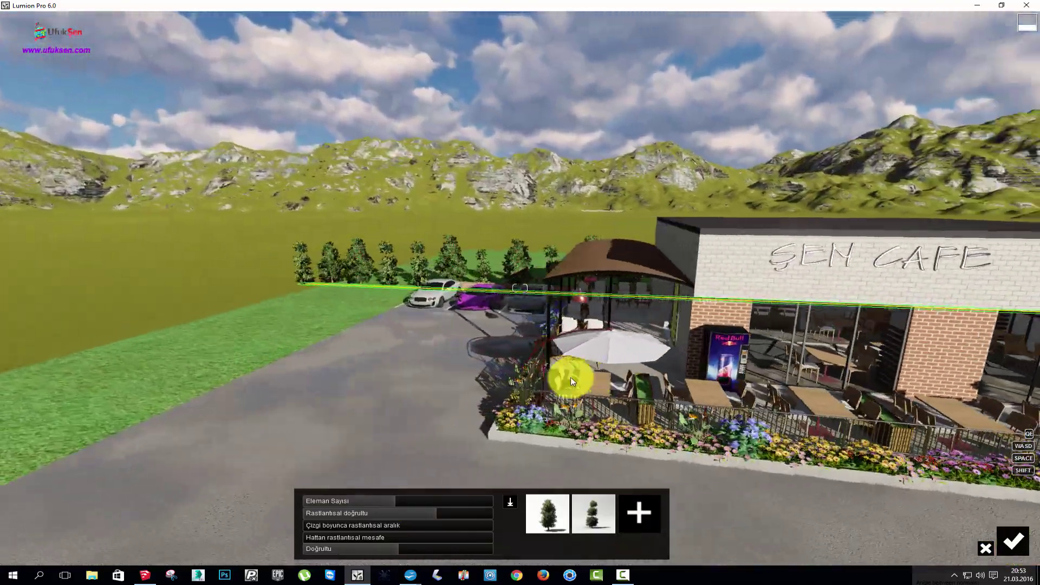
left_click(1016, 542)
Draw a second tree line along the front lawn edge, drop the shrubs, and confirm it
right_click_drag(391, 268, 398, 267)
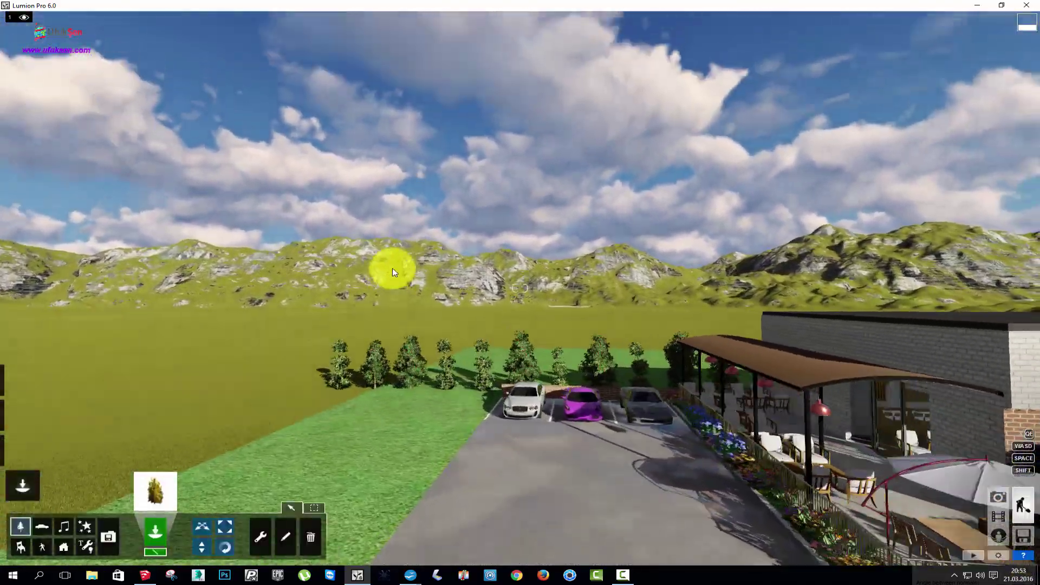
scroll(392, 267, "down", 5)
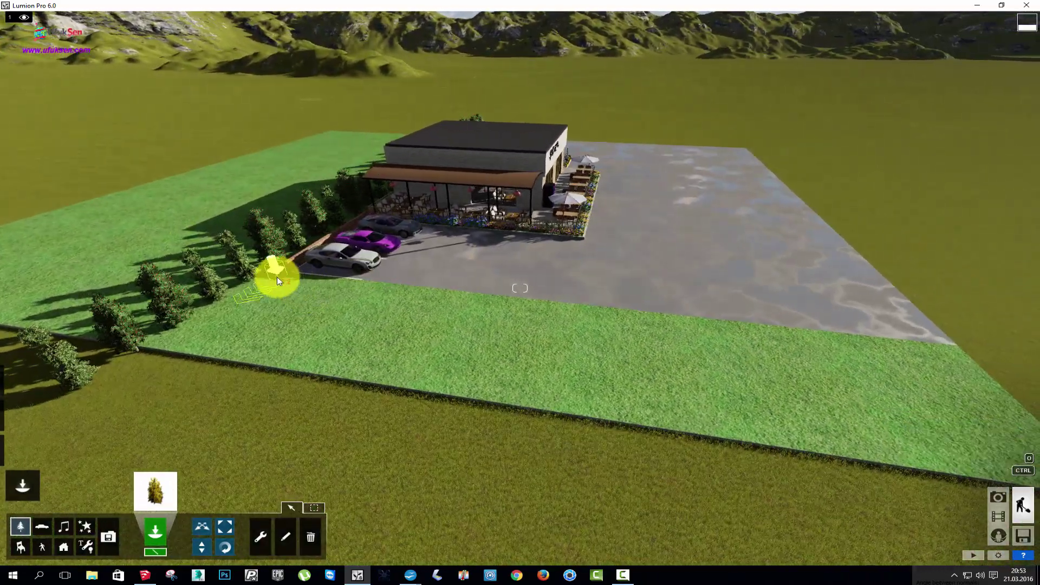
left_click(277, 280)
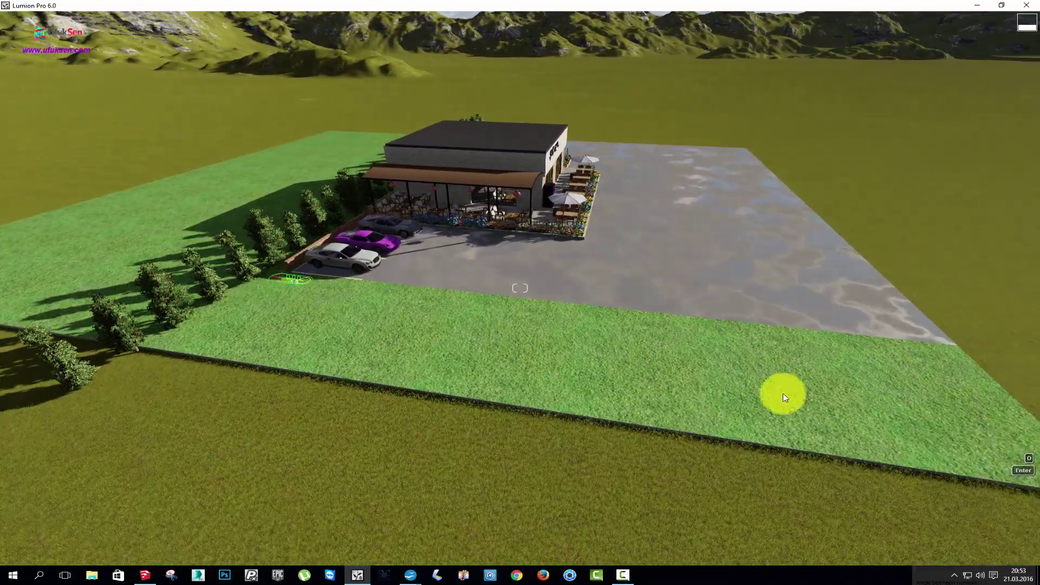
left_click(955, 354)
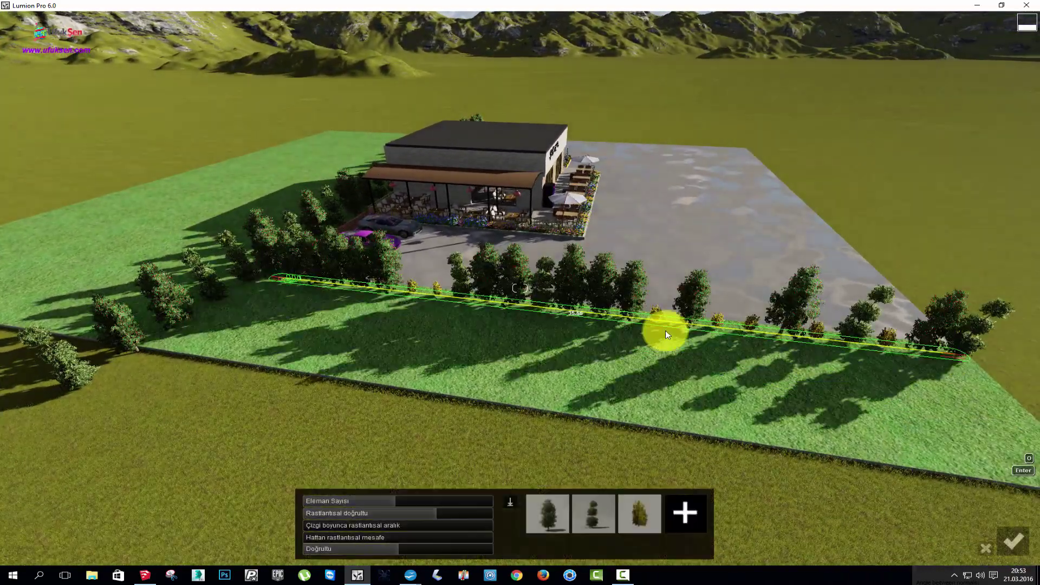
left_click(643, 517)
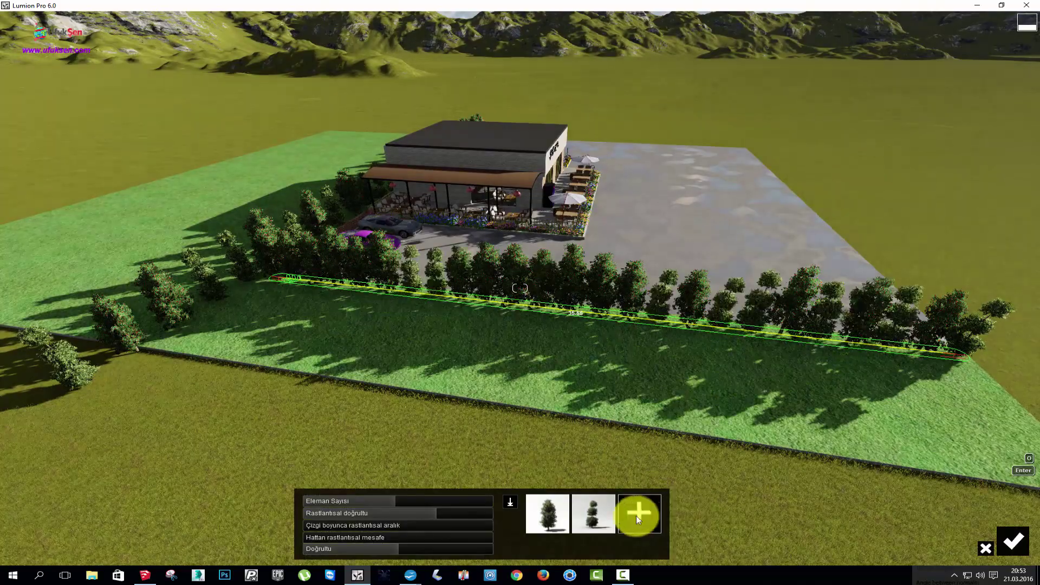
left_click(1011, 544)
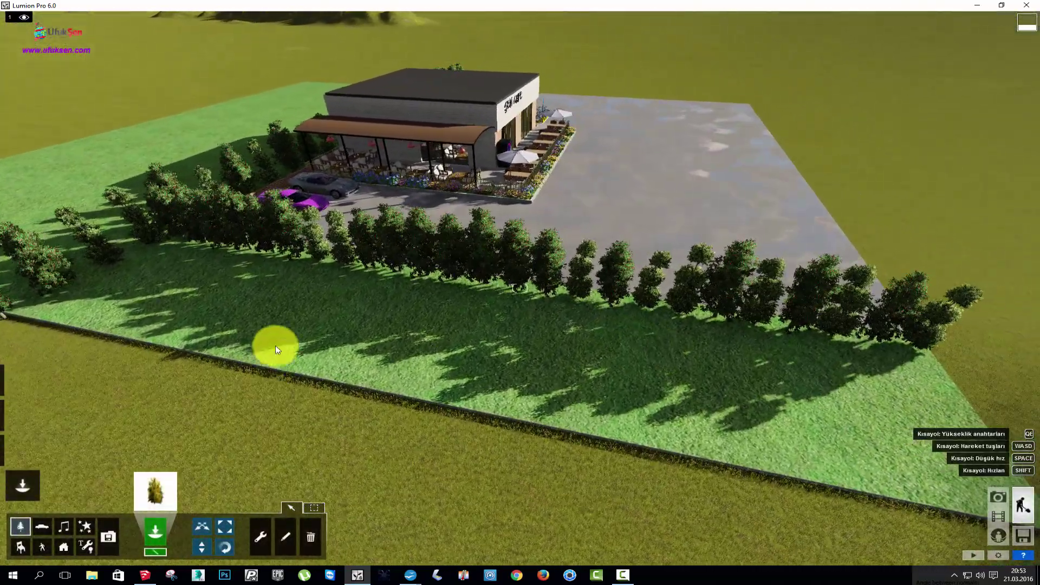
Choose a broadleaf tree from the fourth set of the nature library's small-leaf trees
left_click(156, 490)
left_click(315, 151)
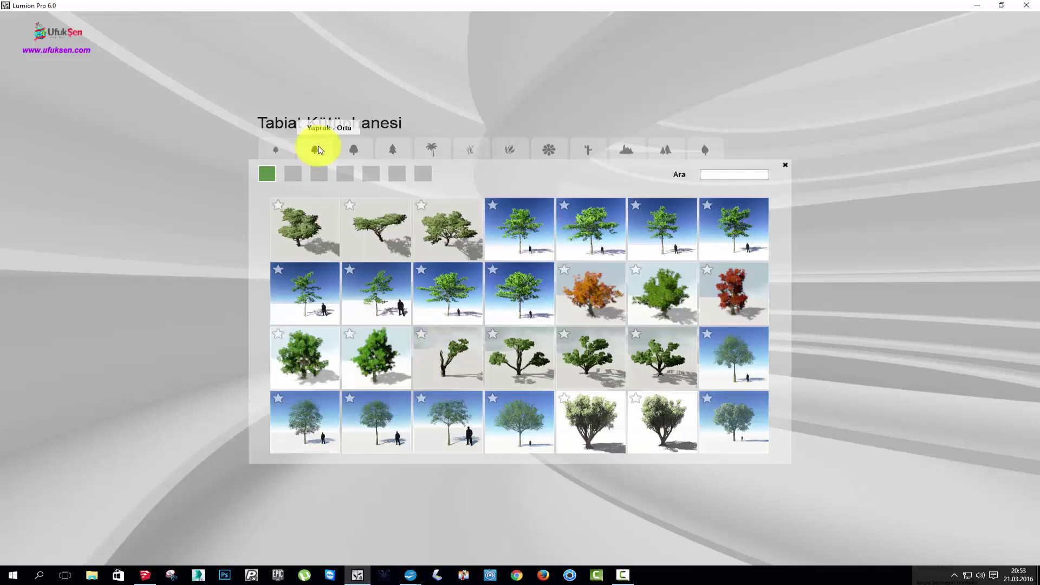
left_click(283, 149)
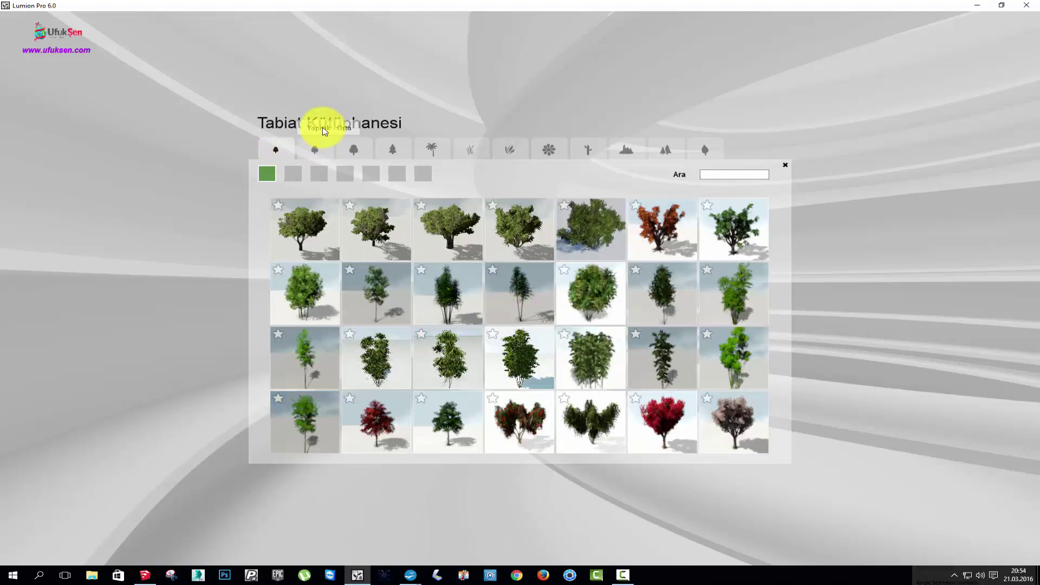
left_click(293, 173)
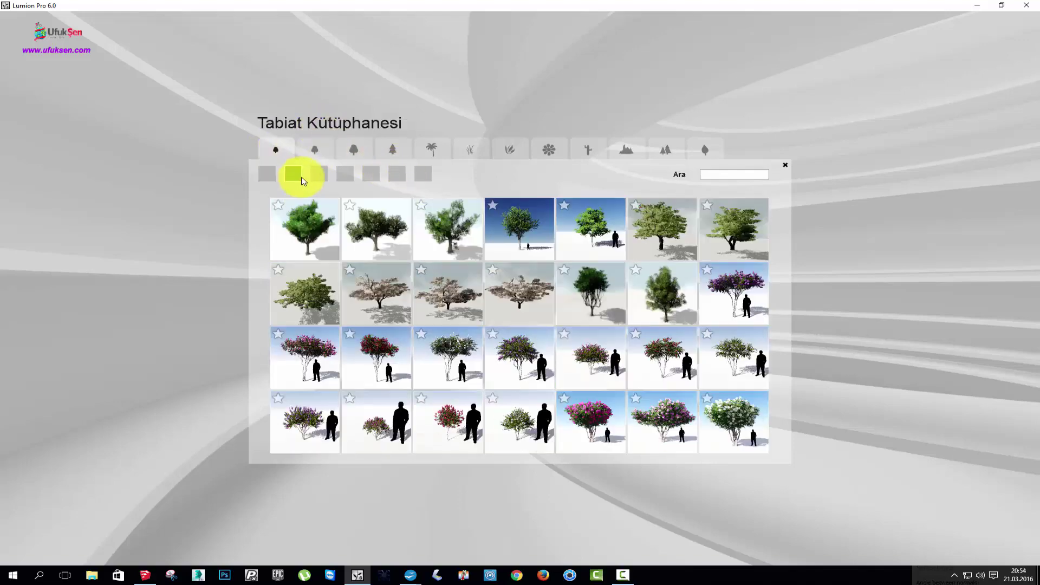
left_click(324, 178)
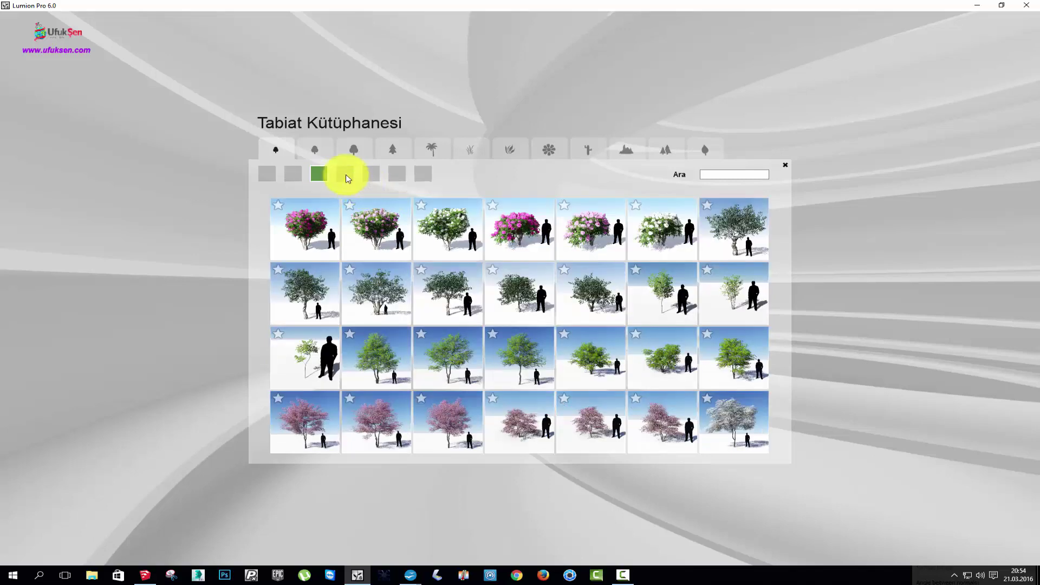
left_click(347, 177)
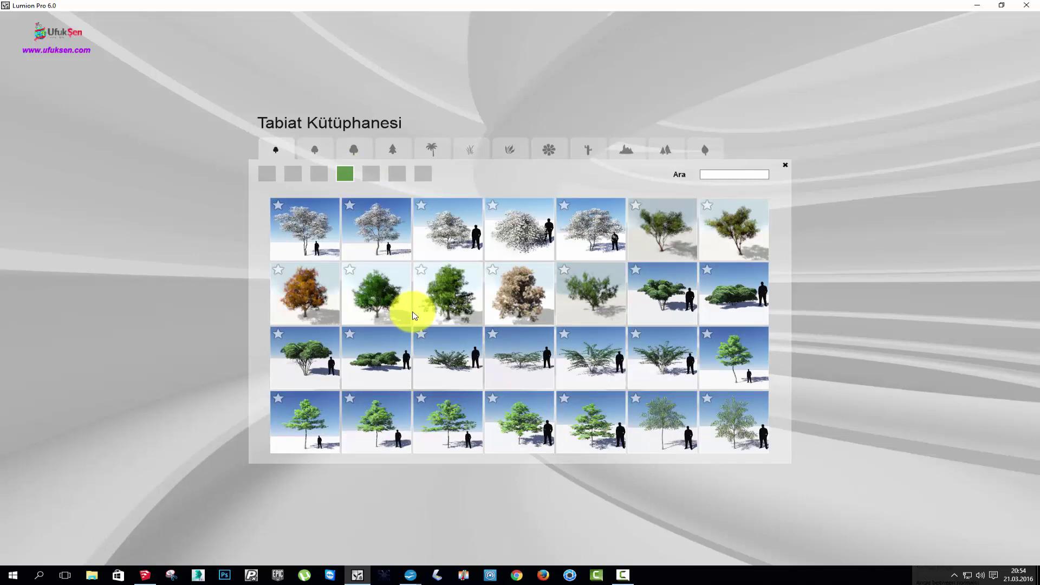
left_click(423, 356)
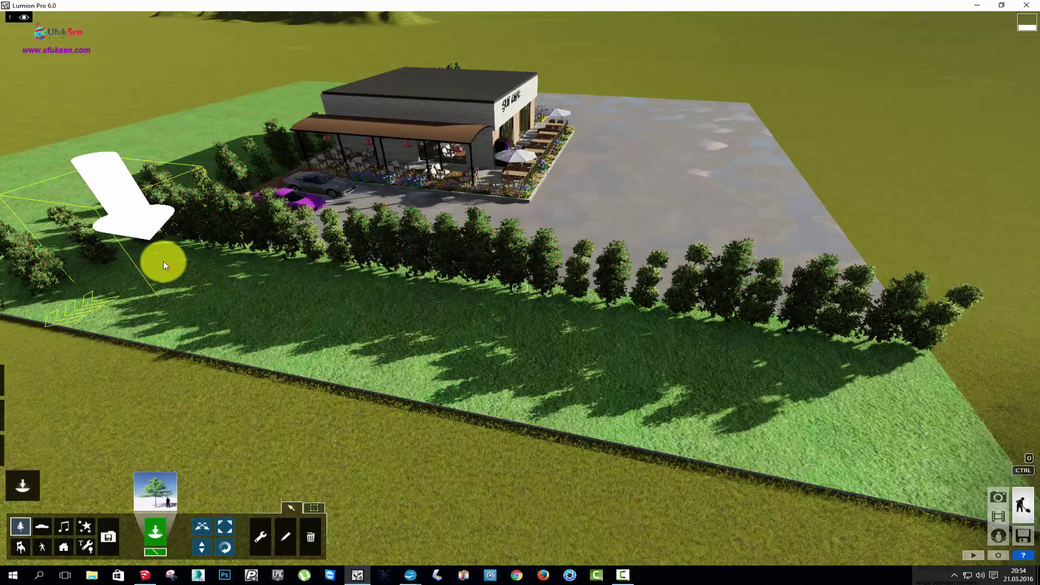
Draw a tree line along the near lawn edge, add two maples, and remove two other tree types
left_click(162, 263)
left_click(915, 384)
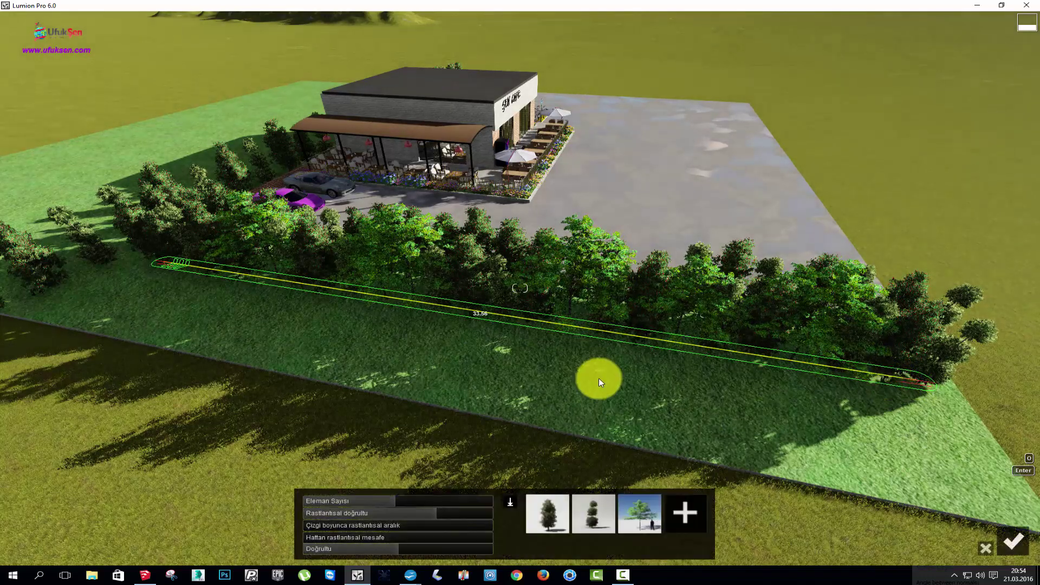
left_click(685, 515)
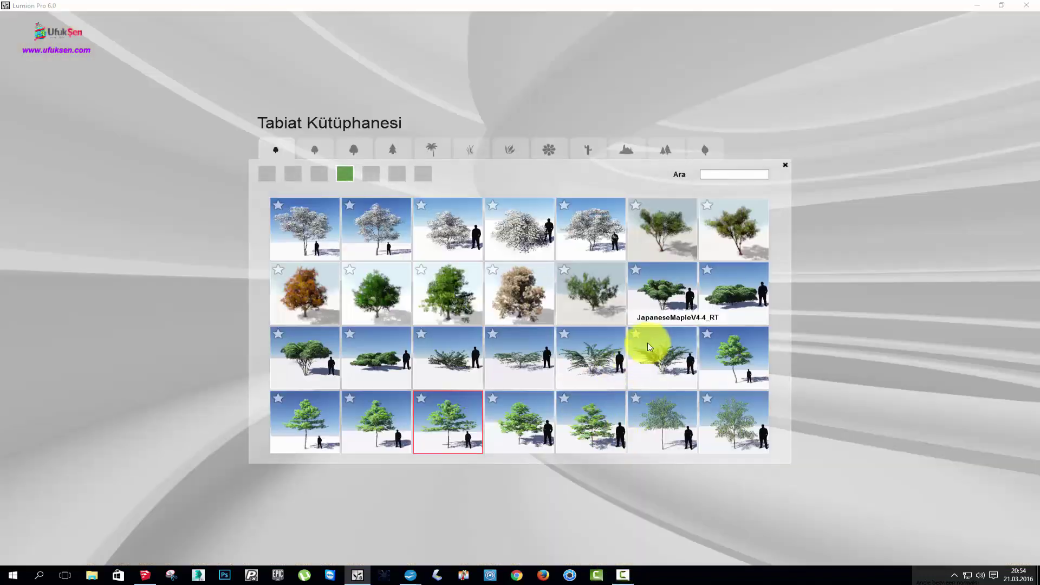
left_click(662, 305)
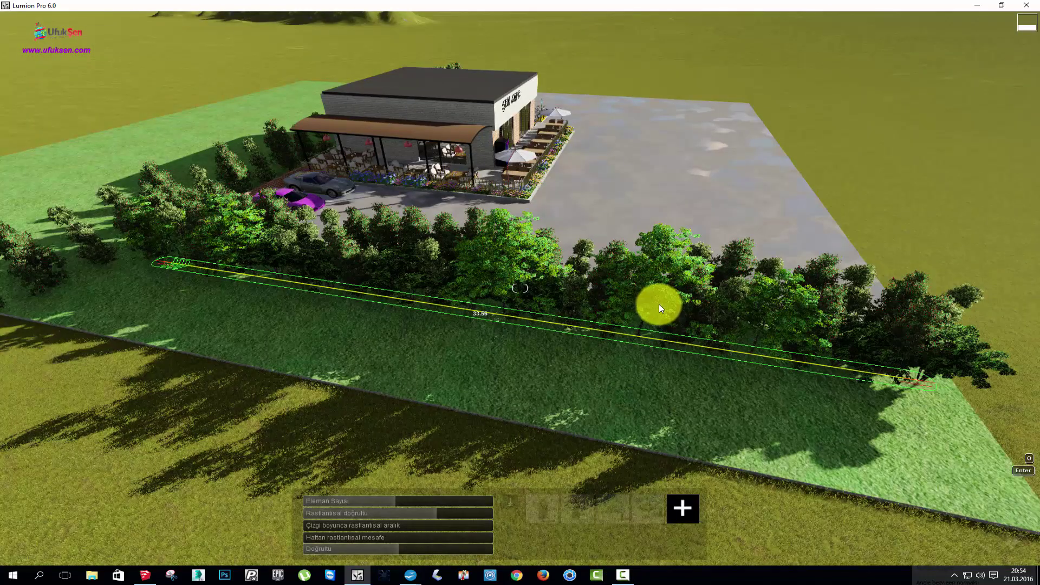
left_click(683, 515)
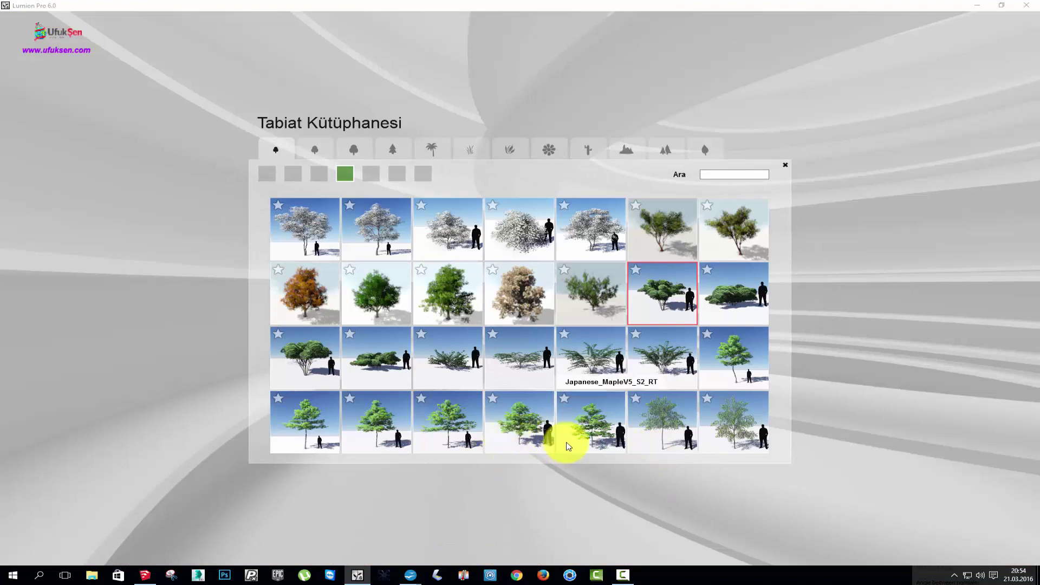
left_click(456, 330)
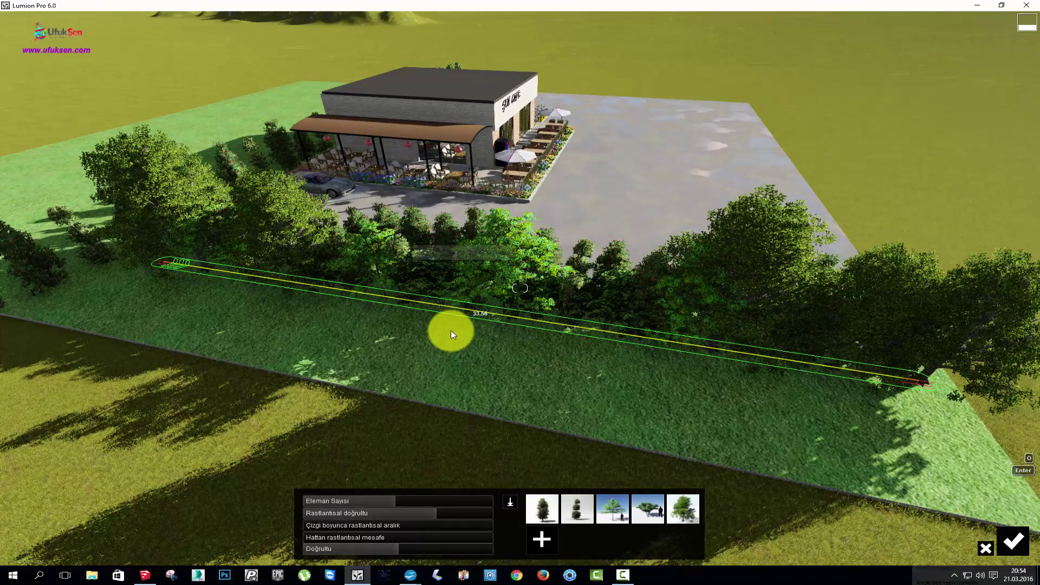
left_click(577, 516)
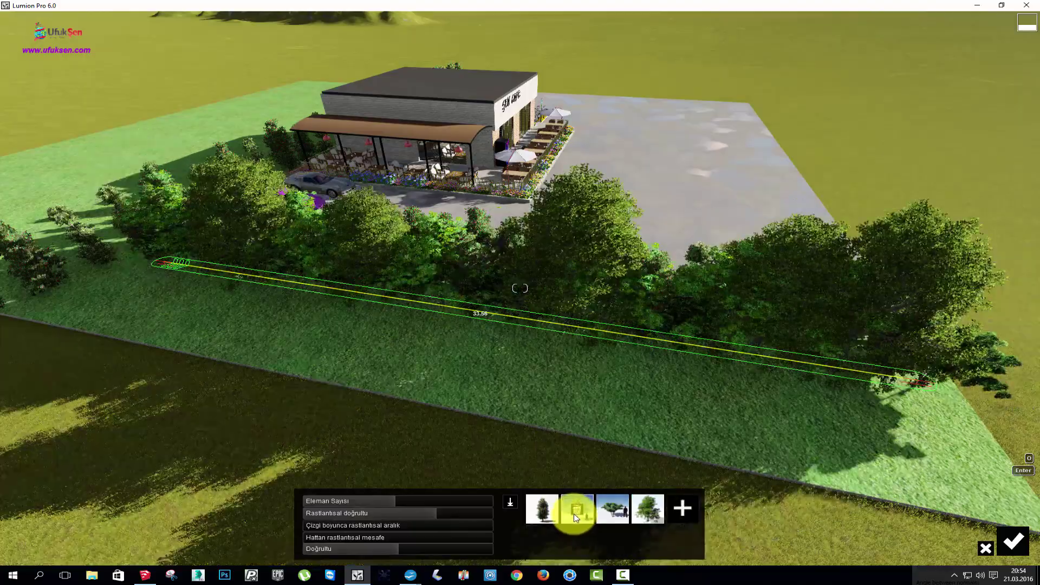
left_click(546, 514)
Increase the random offset and move the line's start point, then discard the tree line
right_click_drag(758, 377, 759, 378)
mouse_move(389, 536)
left_mouse_down()
mouse_move(406, 538)
mouse_move(273, 534)
left_mouse_up()
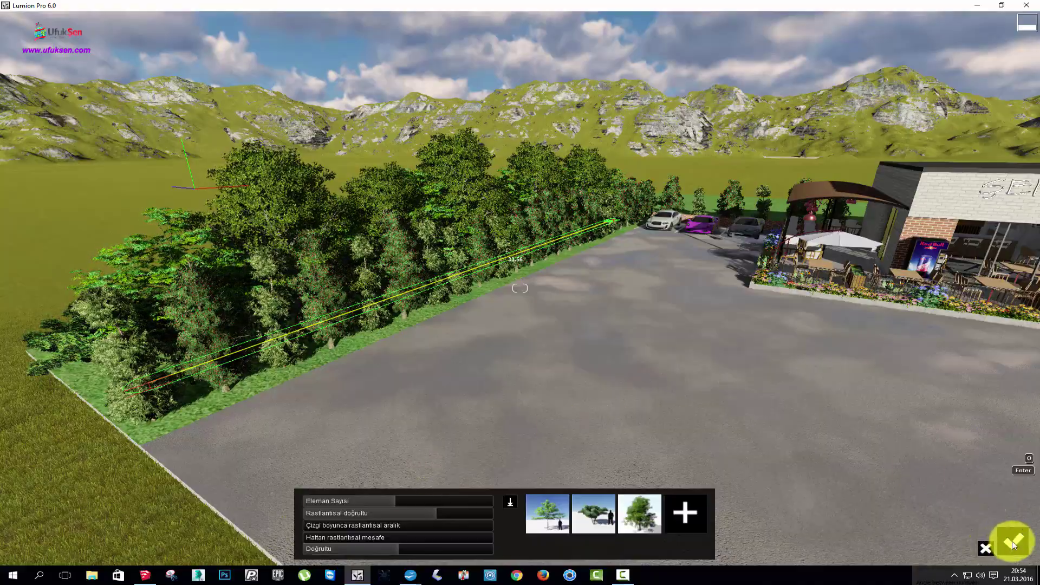
right_click_drag(456, 284, 454, 284)
left_click_drag(197, 180, 145, 205)
mouse_move(156, 209)
right_mouse_down()
mouse_move(208, 176)
mouse_move(136, 238)
mouse_move(387, 408)
right_mouse_up()
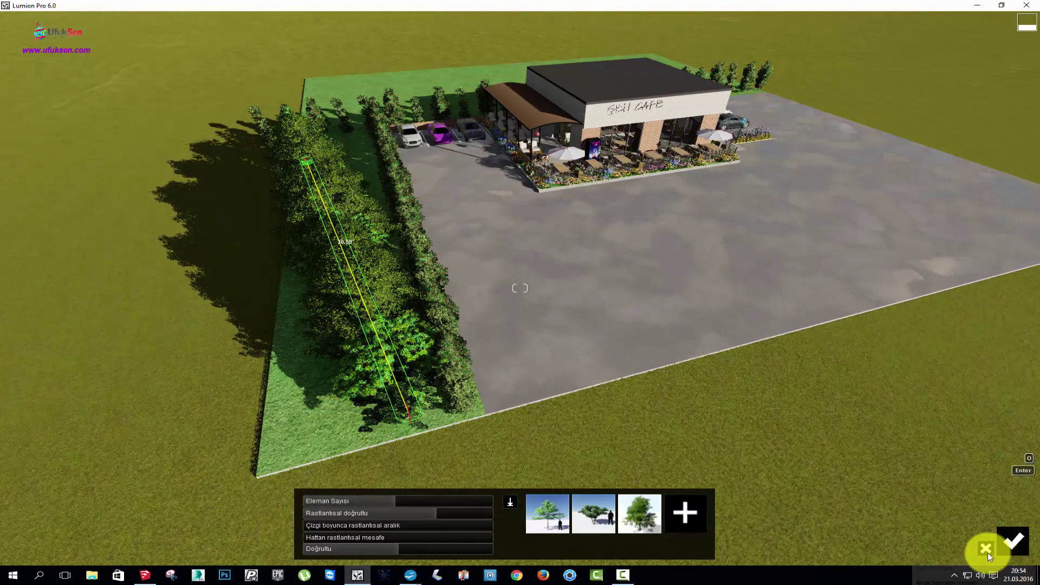
key("Escape")
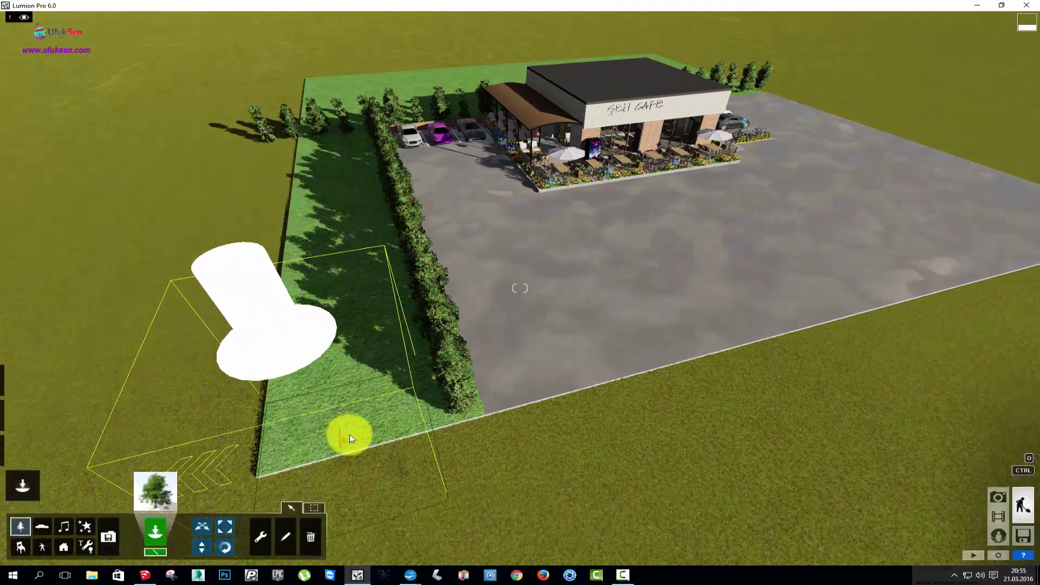
Draw a line of tall trees along the left lawn strip and confirm it
left_click(353, 439)
left_click(327, 150)
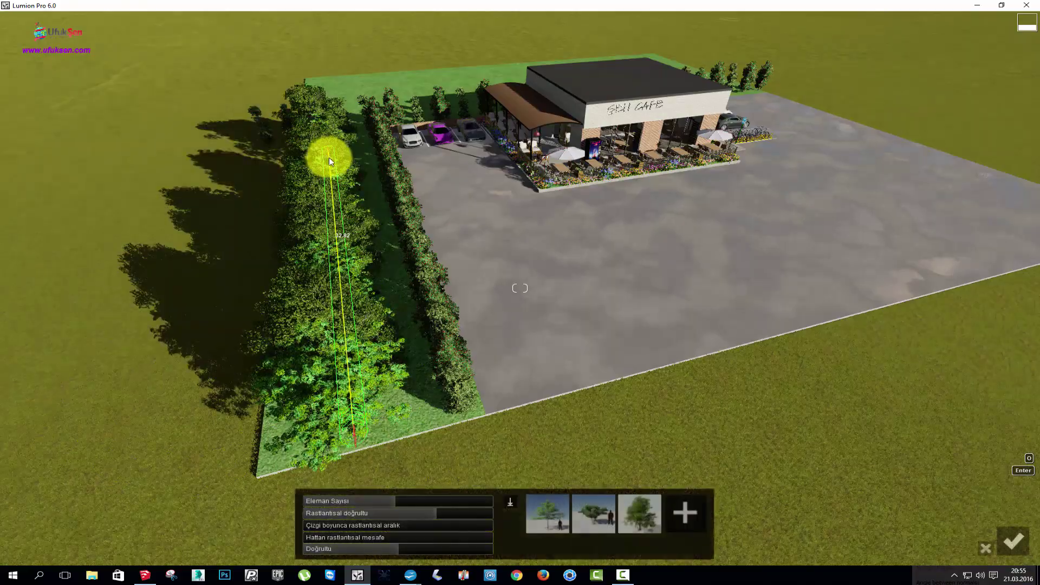
left_click(1006, 538)
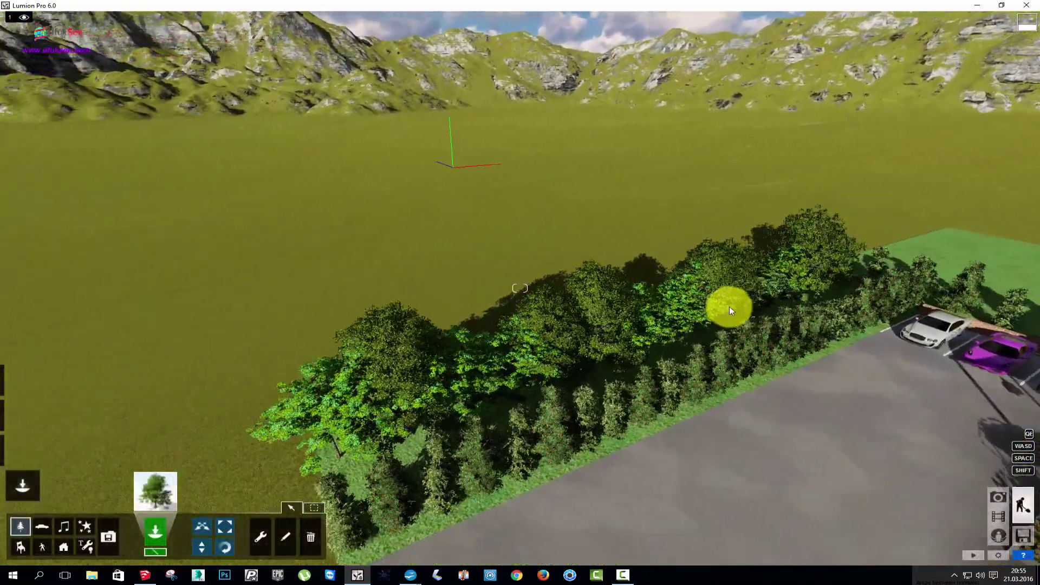
Fly to the rear lawn and add a tree row along the edge beside the hedge
right_click_drag(729, 307, 729, 332)
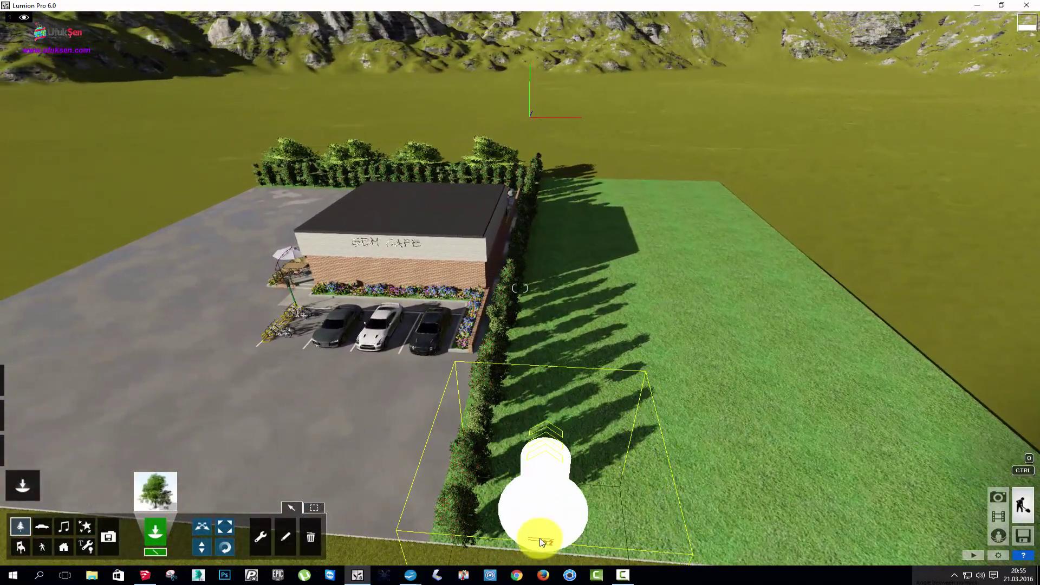
left_click(540, 542)
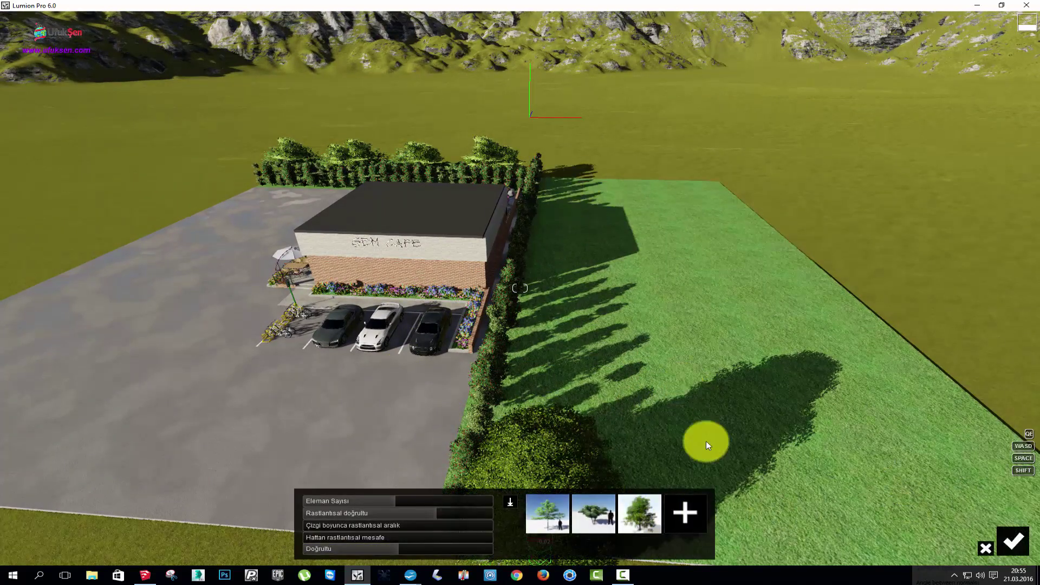
left_click(987, 551)
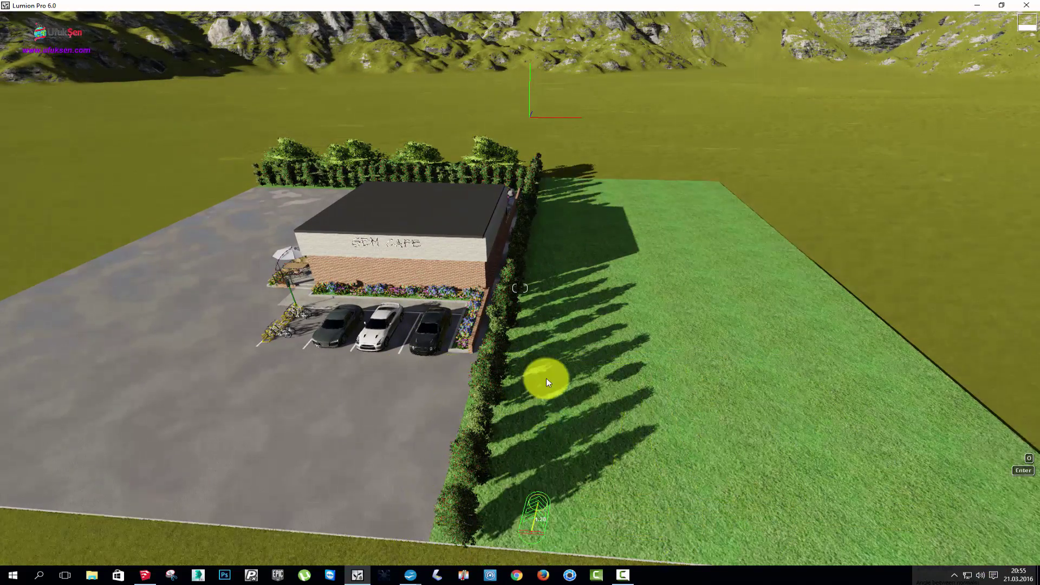
left_click(559, 184)
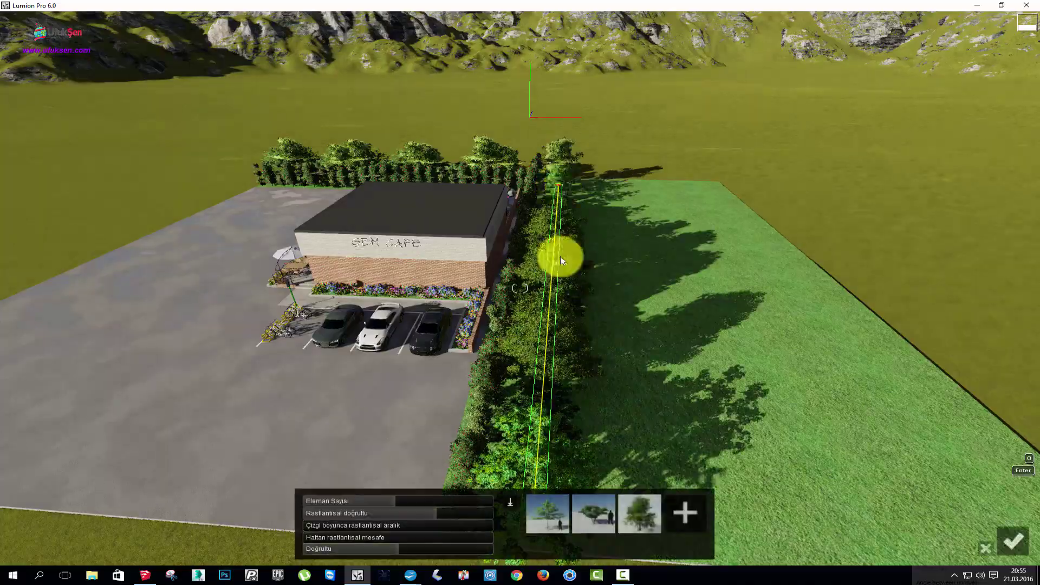
key("Return")
Orbit to the front terrace and select BoxwoodTopiary_2_RT from the Nature Library's Plants category
scroll(523, 249, "up", 5)
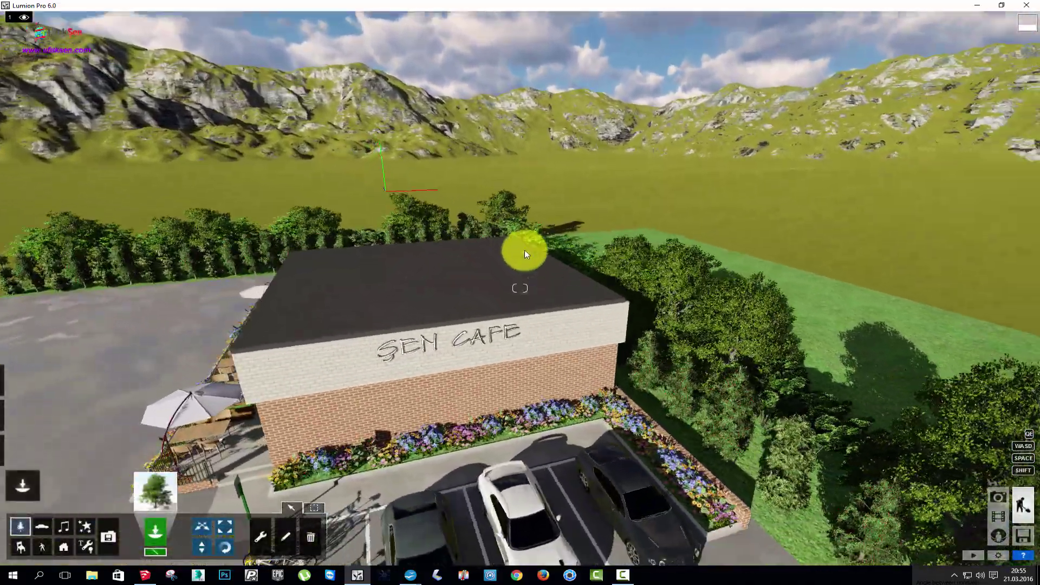
right_click_drag(524, 249, 522, 249)
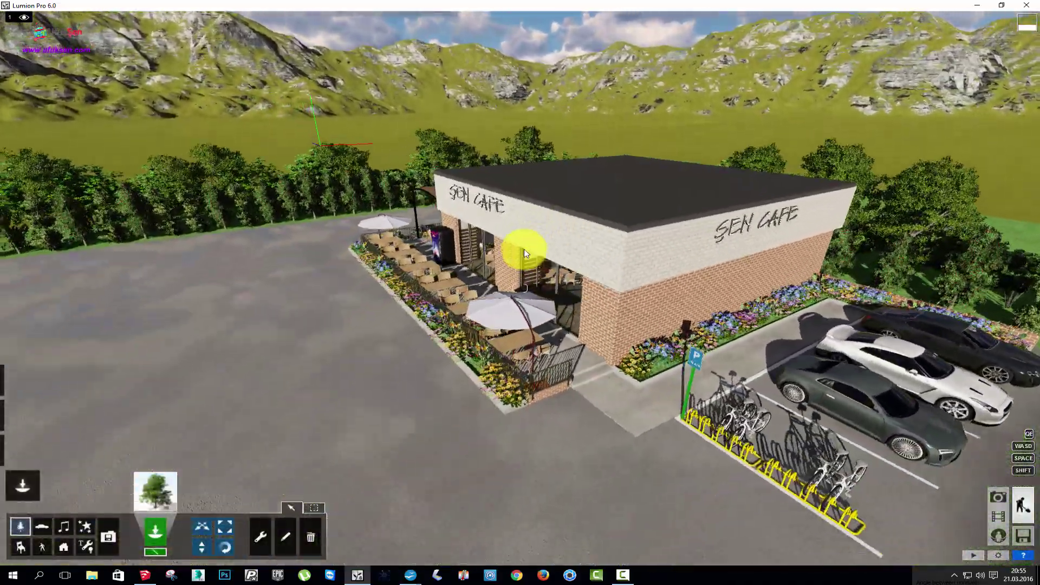
scroll(523, 249, "up", 5)
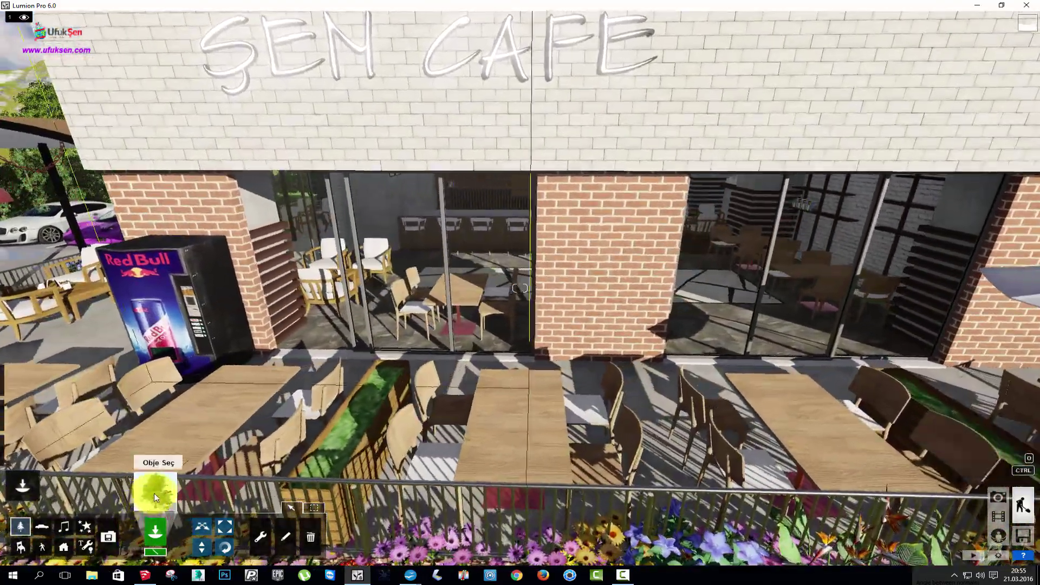
left_click(156, 490)
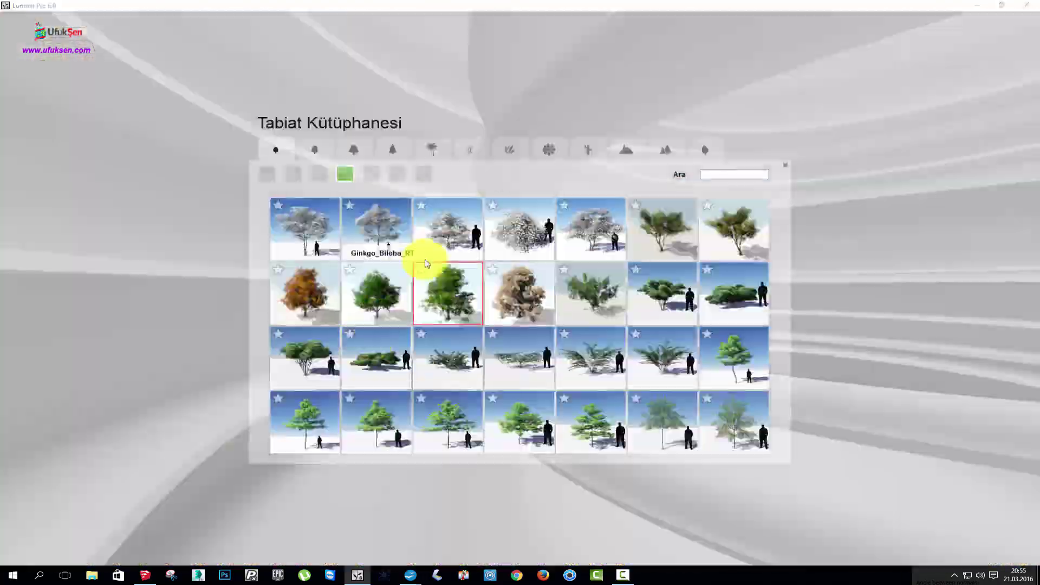
left_click(544, 150)
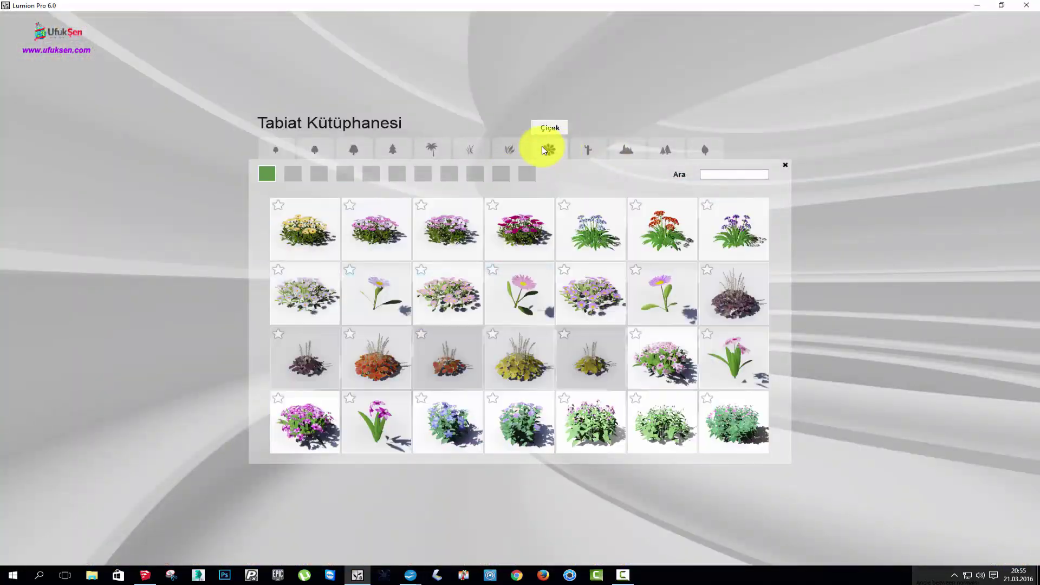
left_click(525, 150)
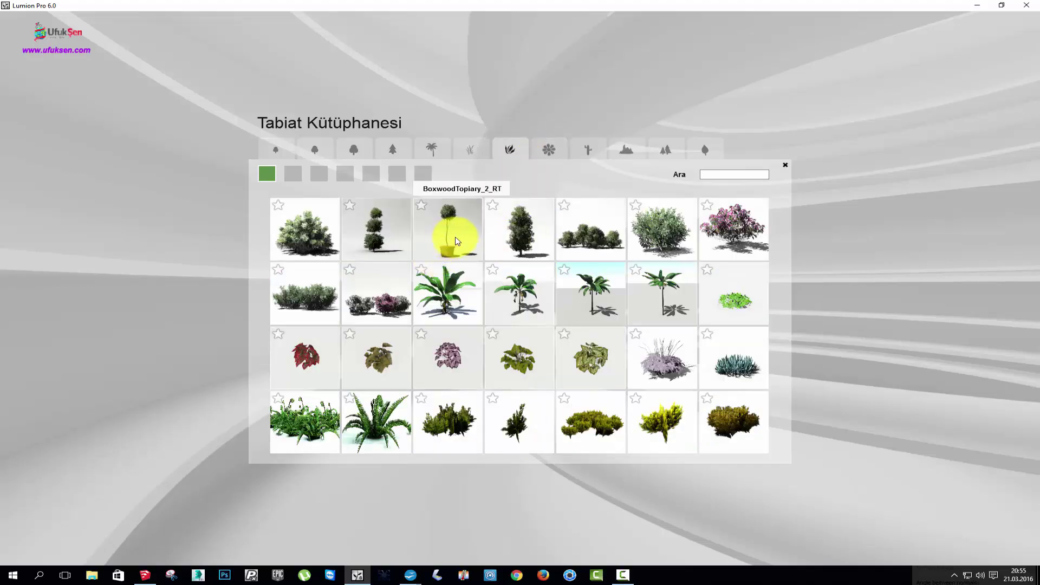
left_click(455, 241)
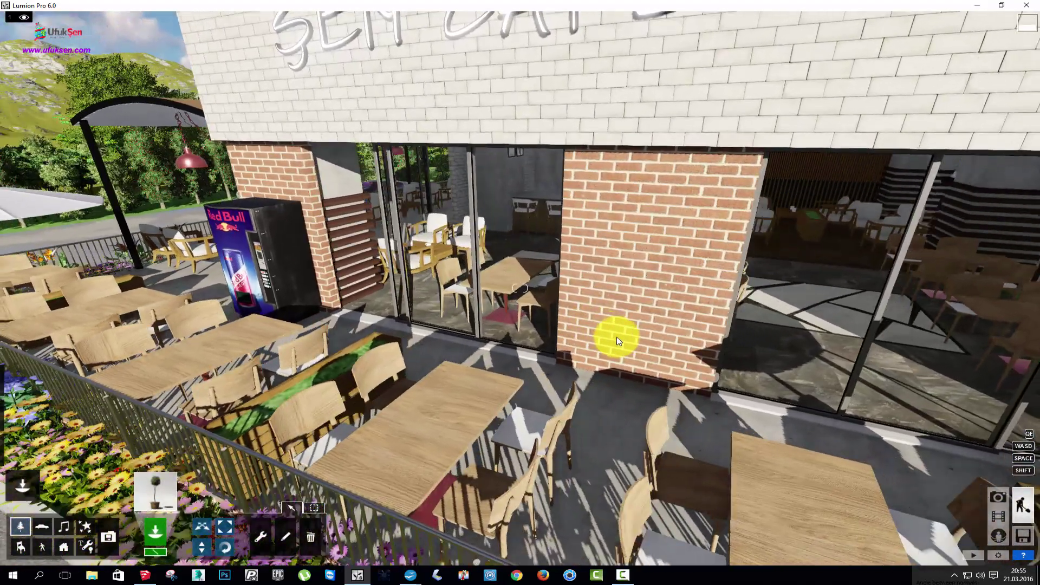
left_click(23, 467)
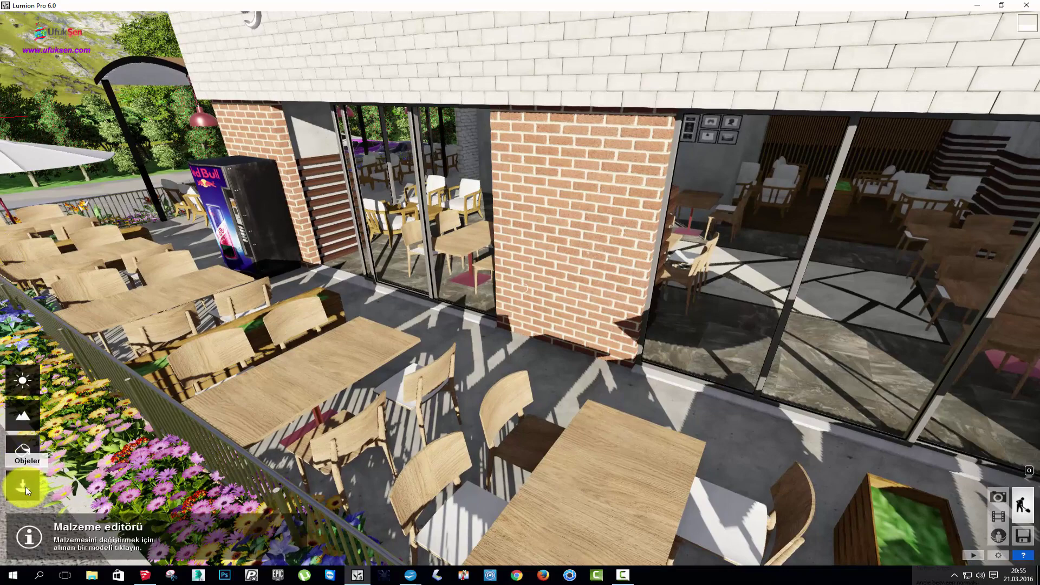
left_click(156, 497)
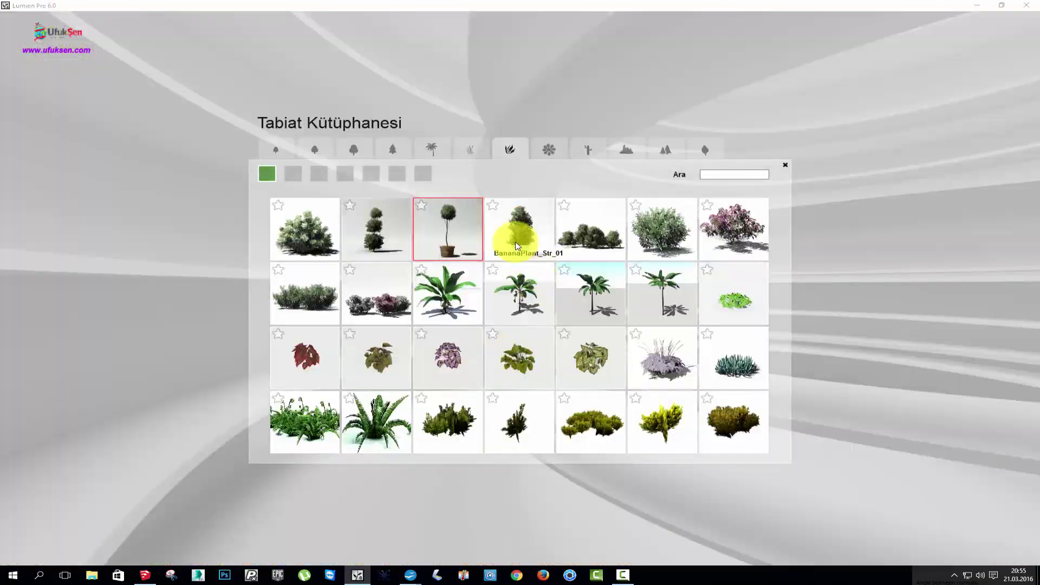
left_click(448, 228)
Place the potted topiary at the brick pillar, shift it forward, then back out to view the café
left_click(590, 310)
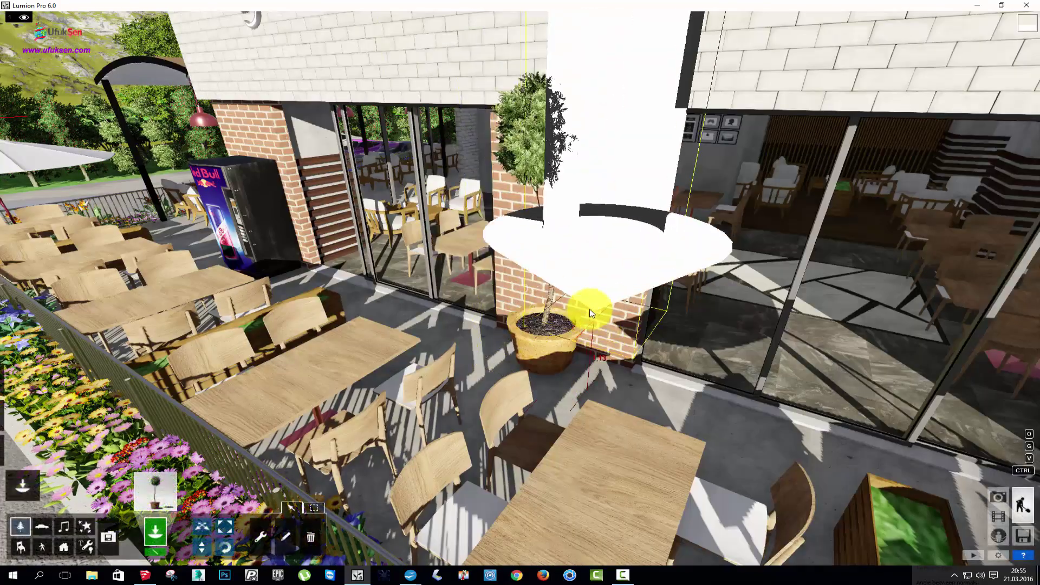
key("w")
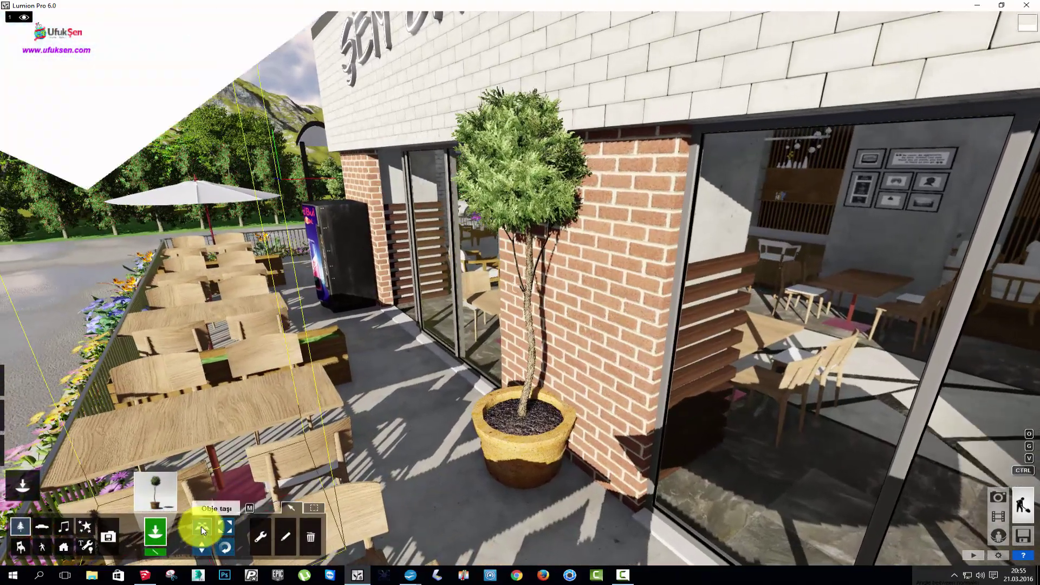
mouse_move(527, 463)
left_mouse_down()
mouse_move(522, 483)
mouse_move(497, 438)
left_mouse_up()
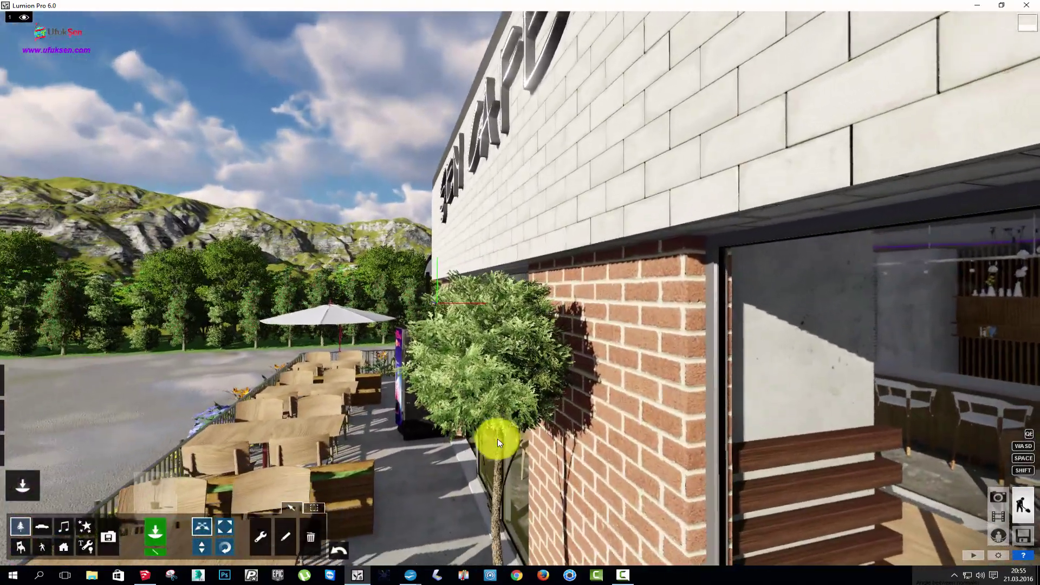
key("s")
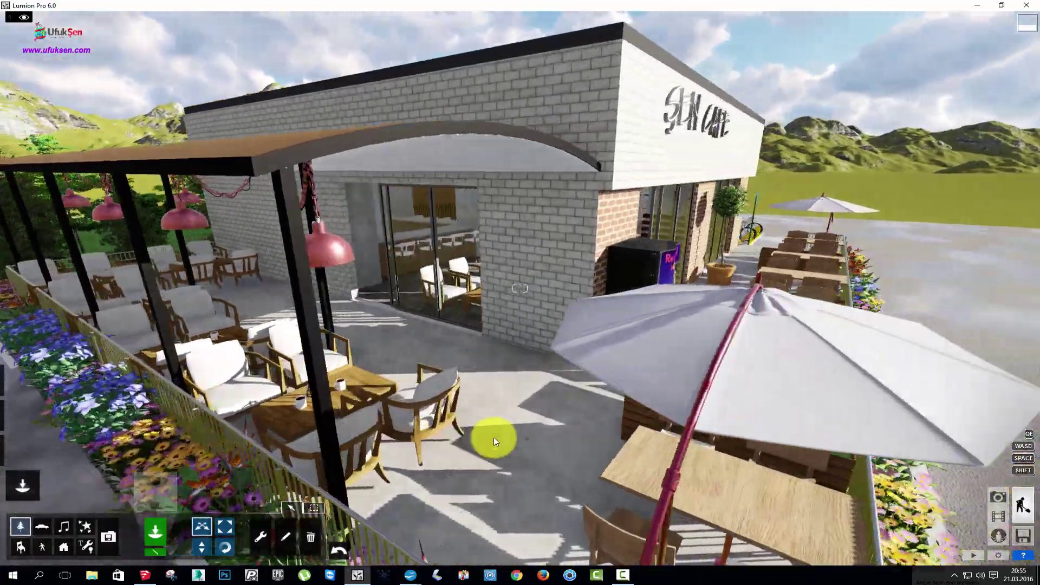
key("s")
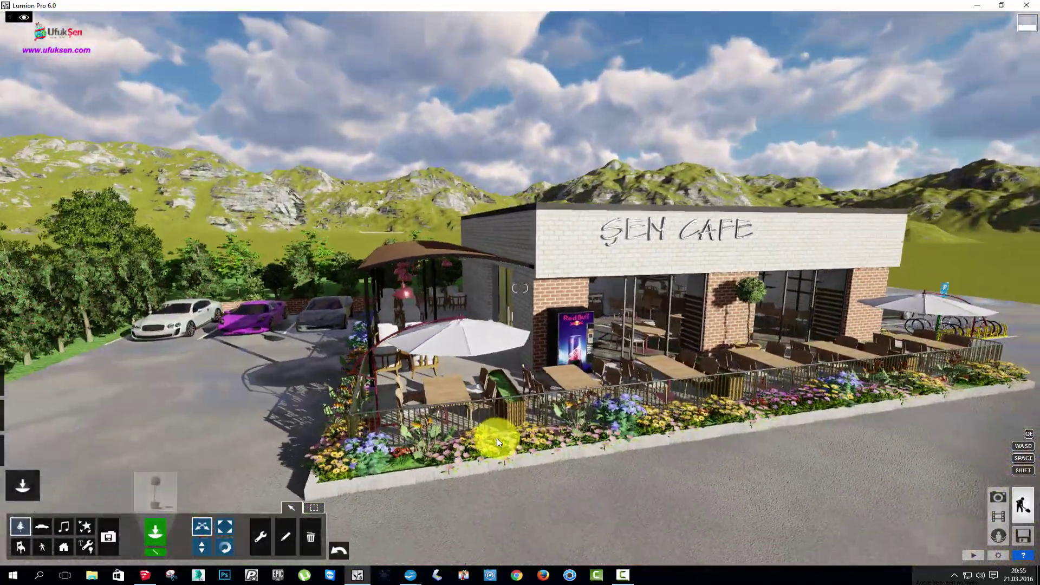